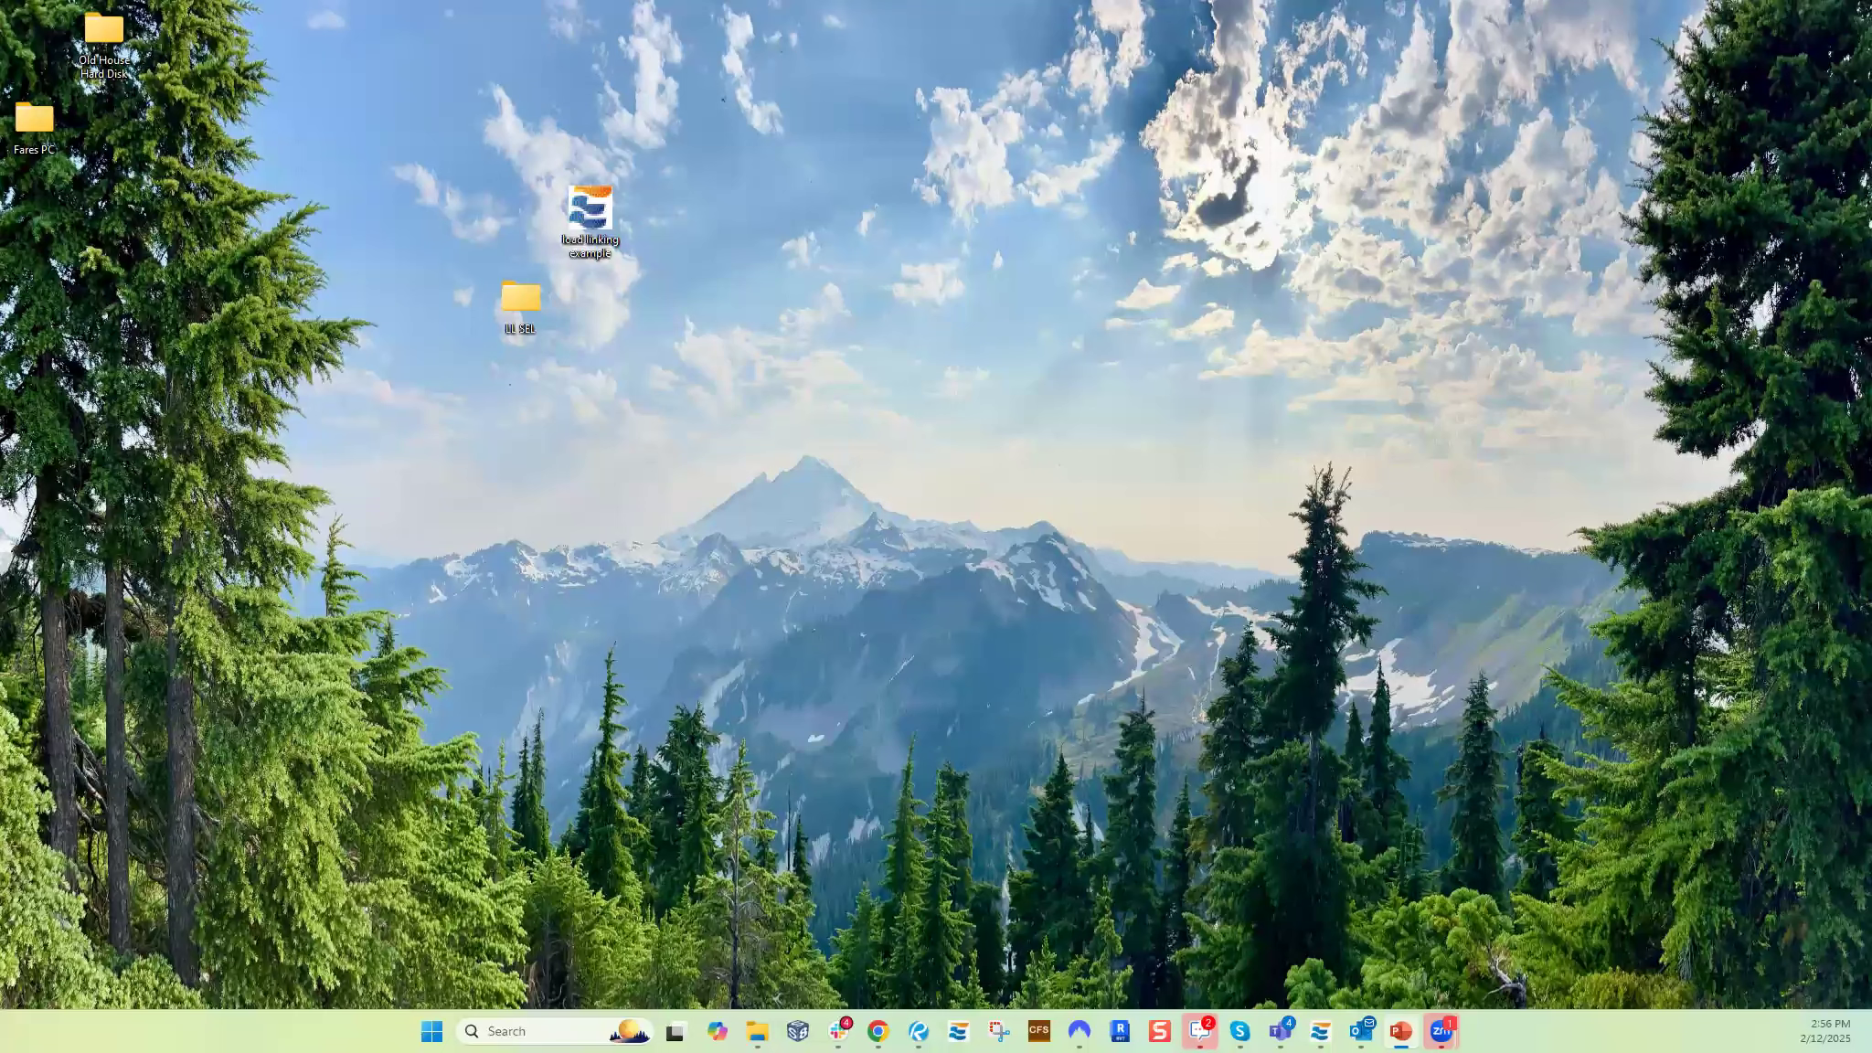
# - Switch to ENERCALC and check the Rg options in the composite beam's stud capacity calculation, without applying the calculated Qn
pyautogui.hotkey('alt', 'Tab')
pyautogui.moveTo(1084, 88); pyautogui.dragTo(1084, 3)
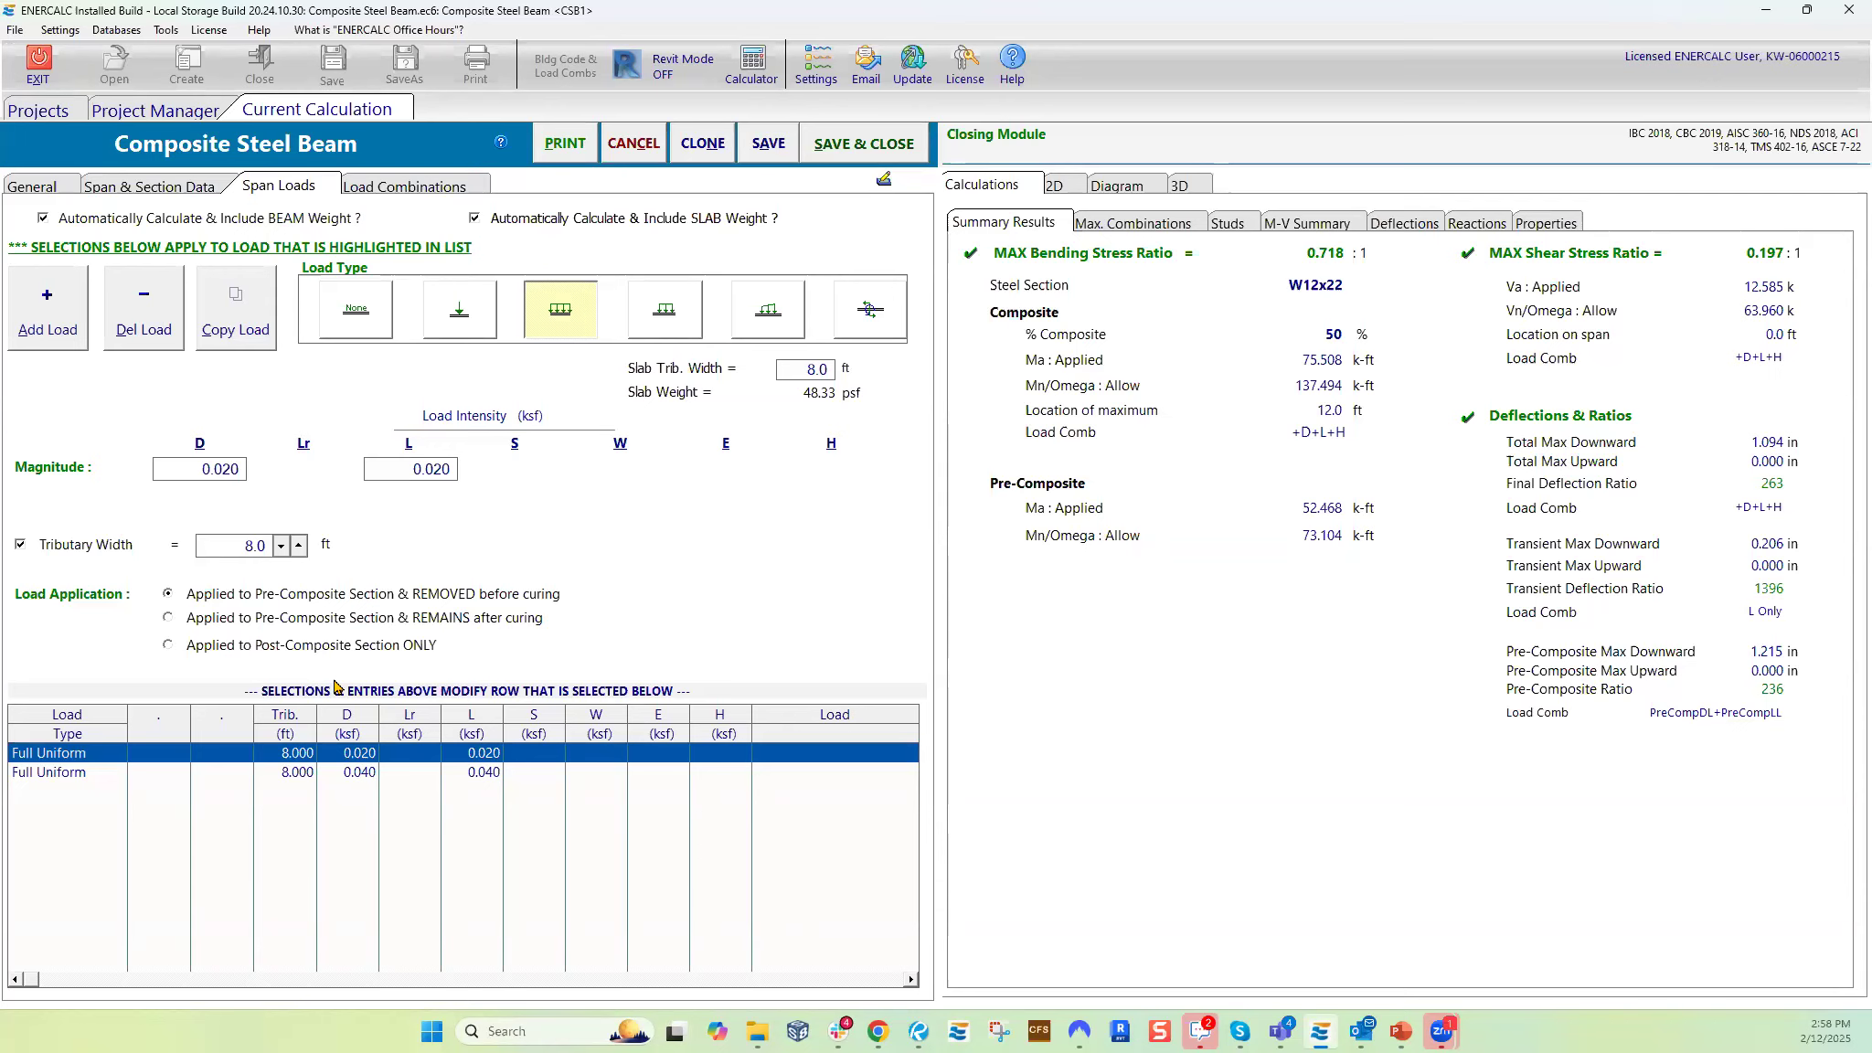
pyautogui.click(34, 187)
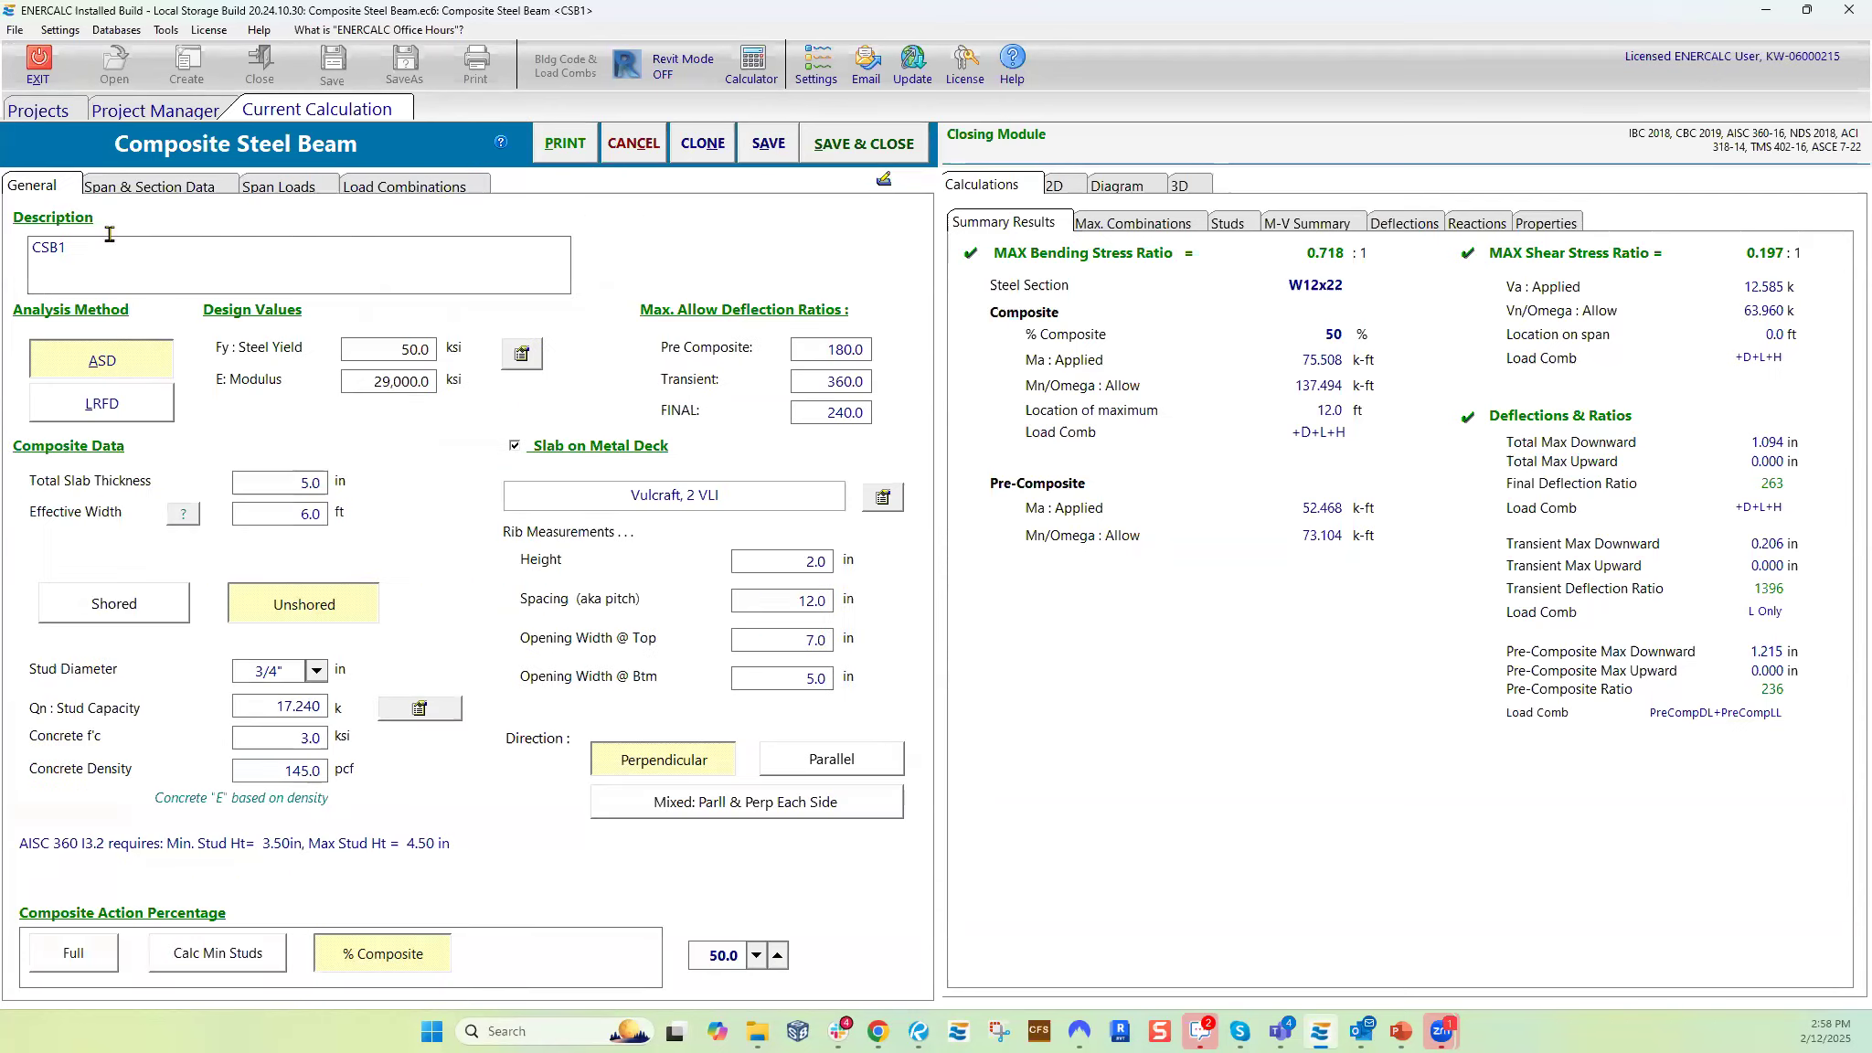
pyautogui.click(431, 710)
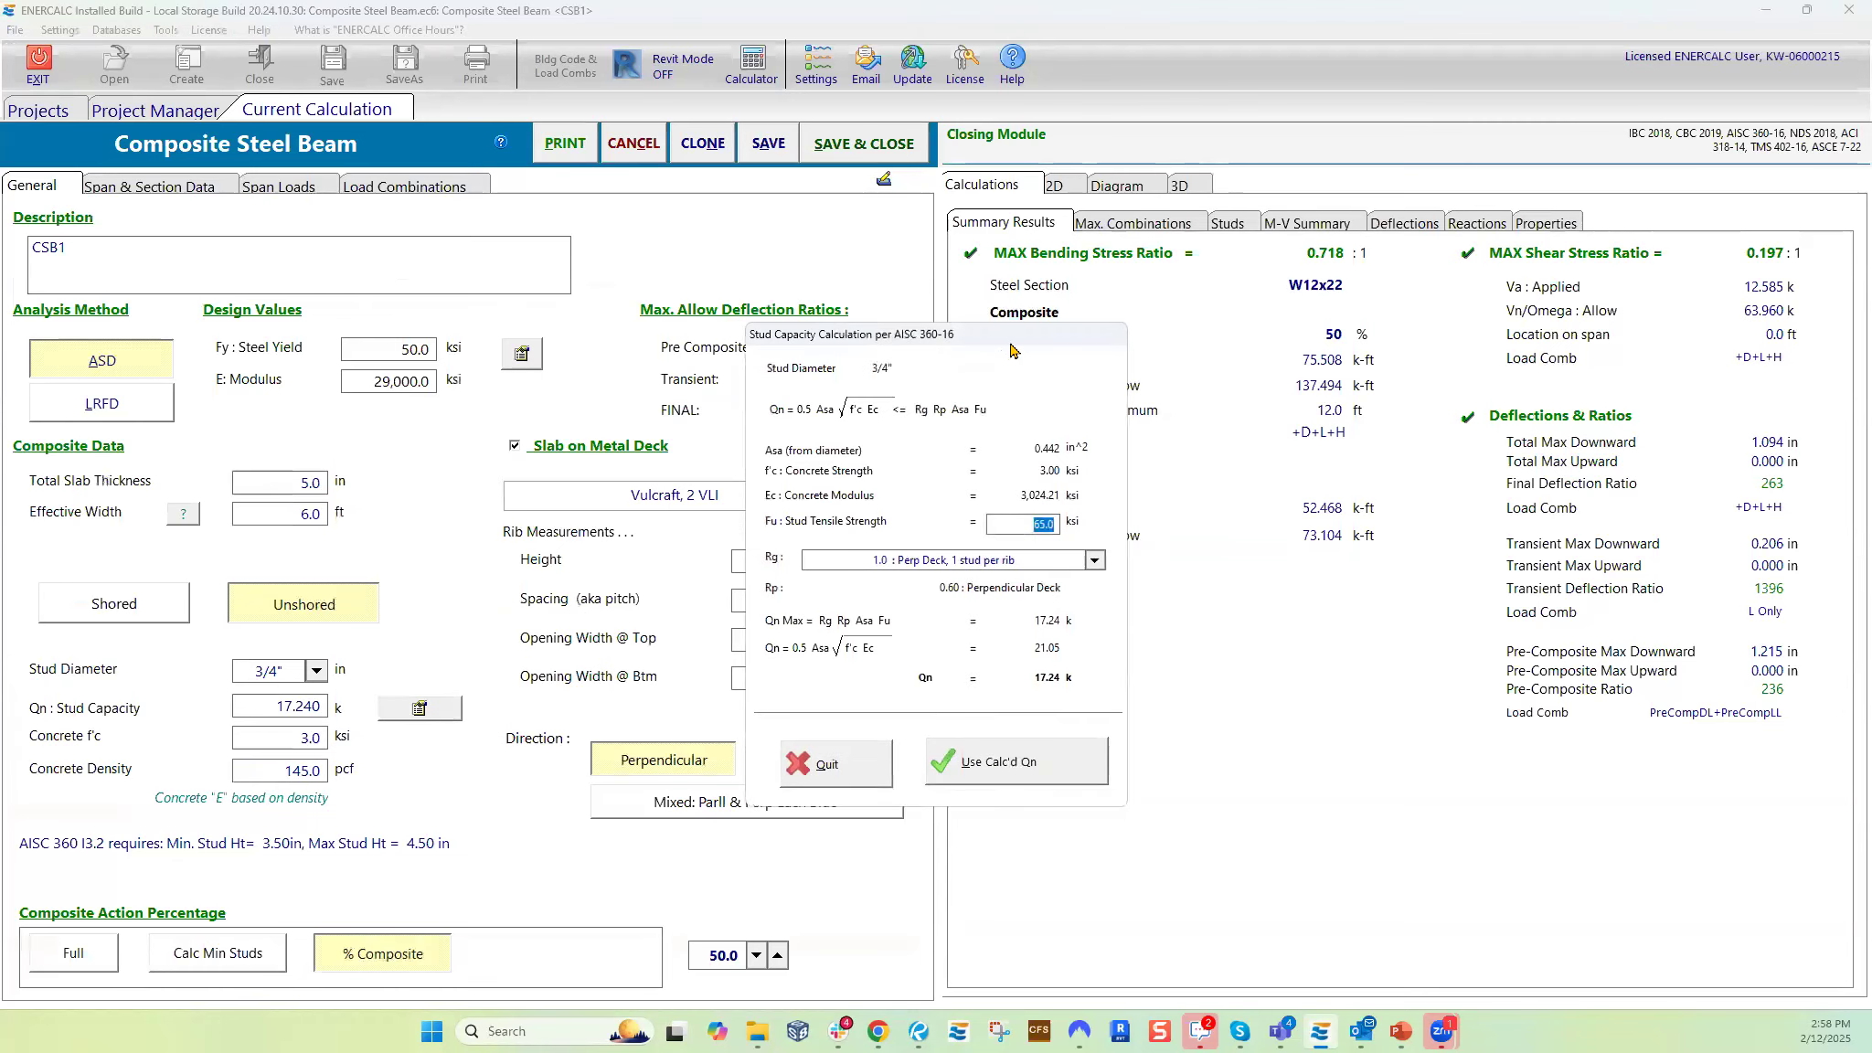
pyautogui.moveTo(1009, 345); pyautogui.dragTo(756, 366)
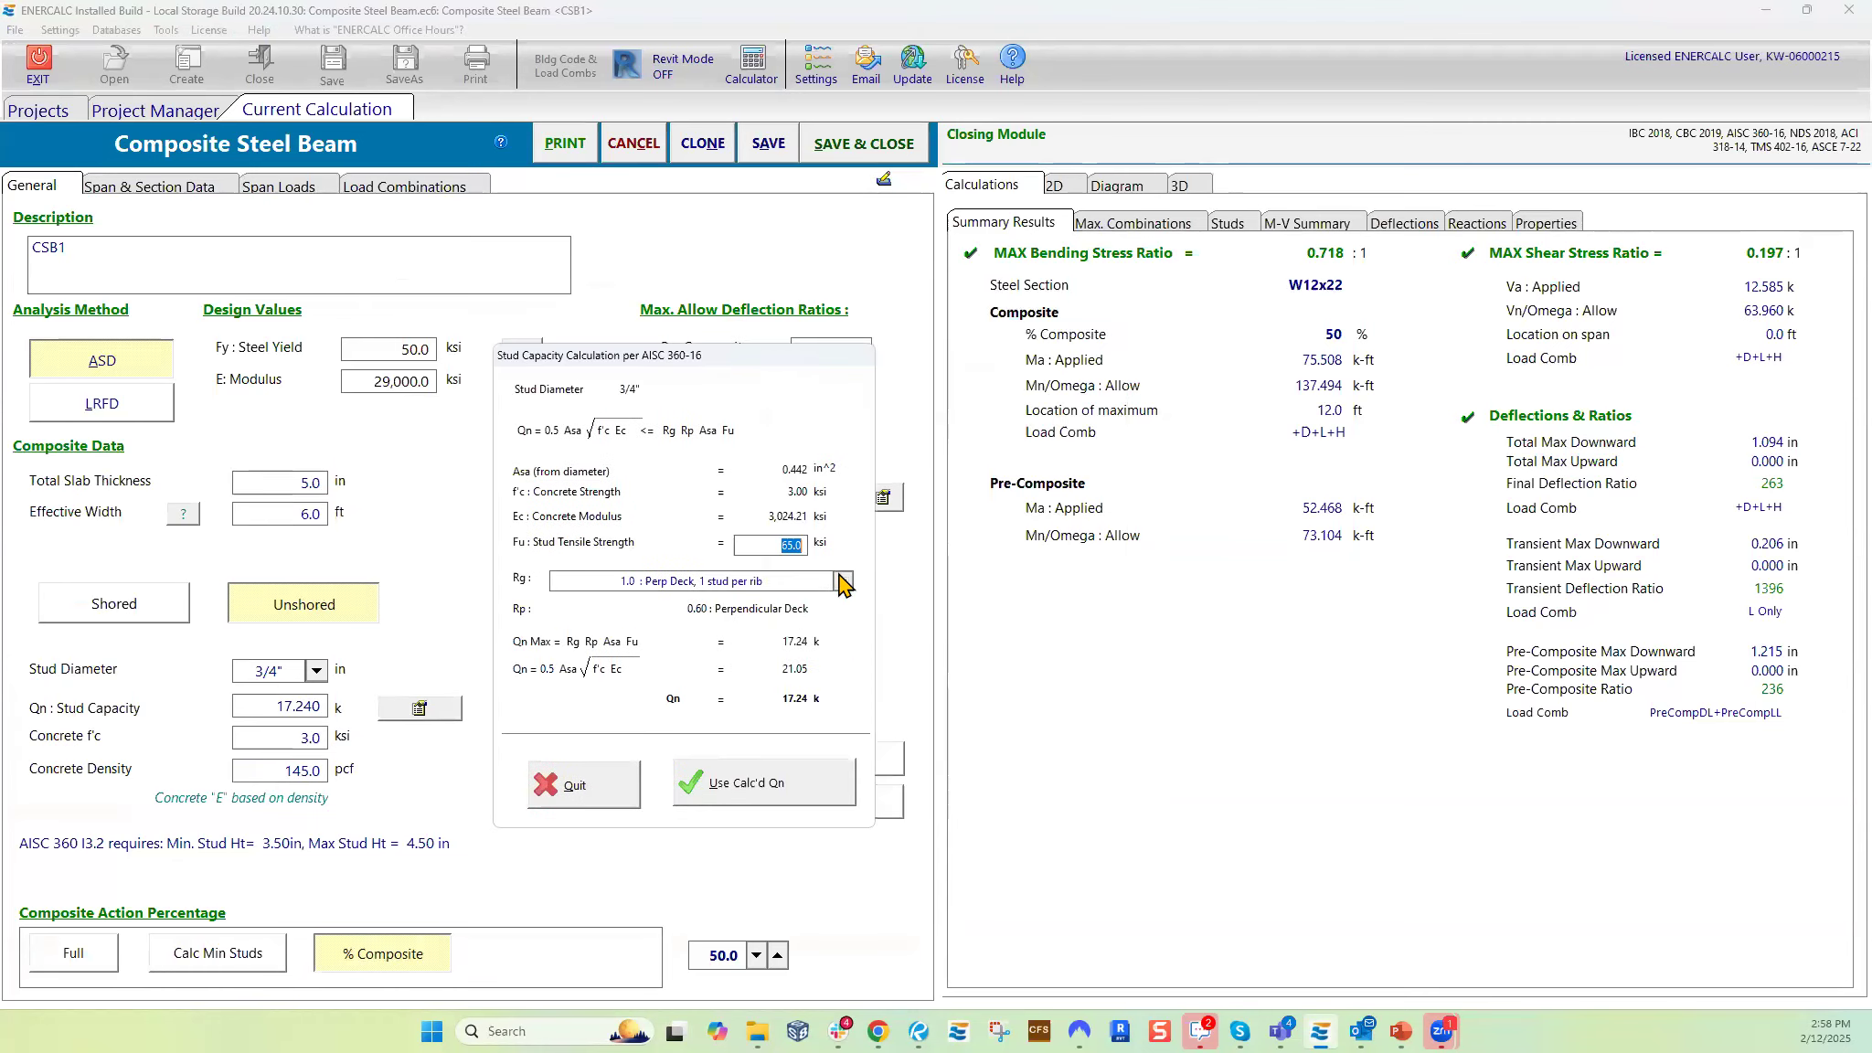
pyautogui.click(842, 582)
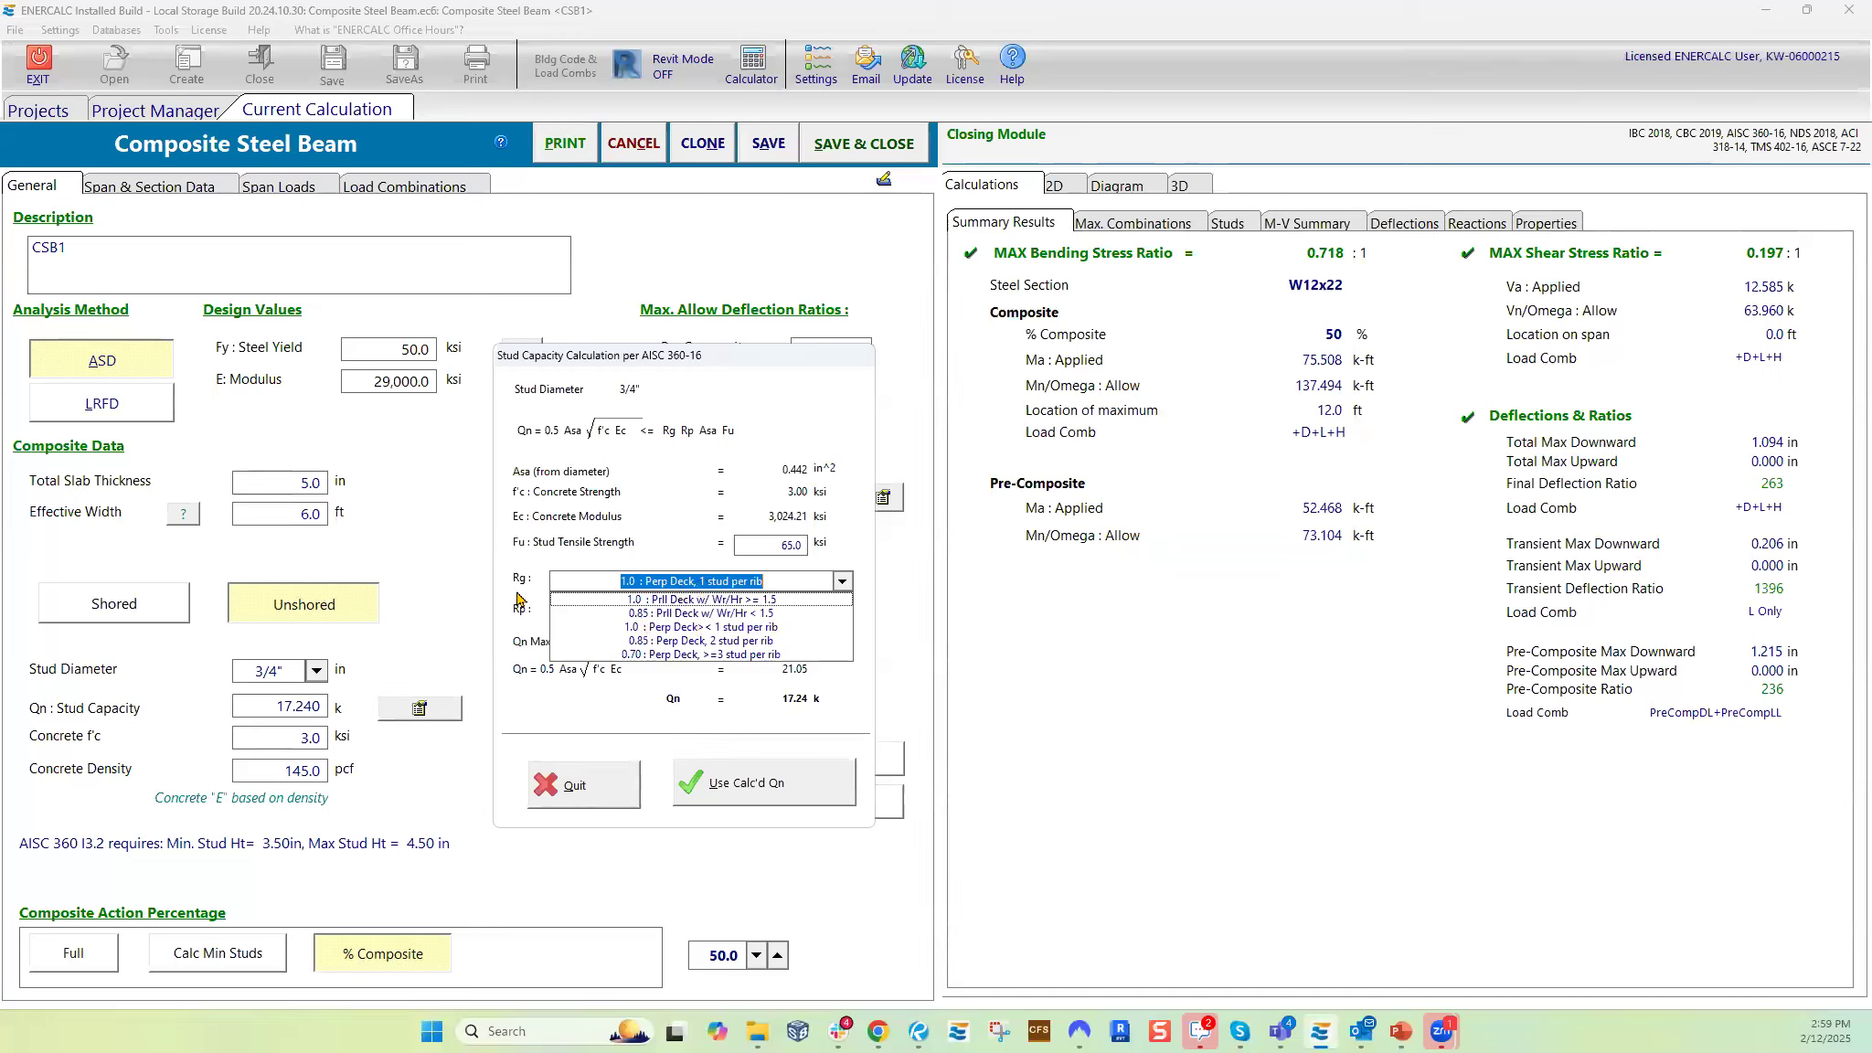
pyautogui.click(640, 706)
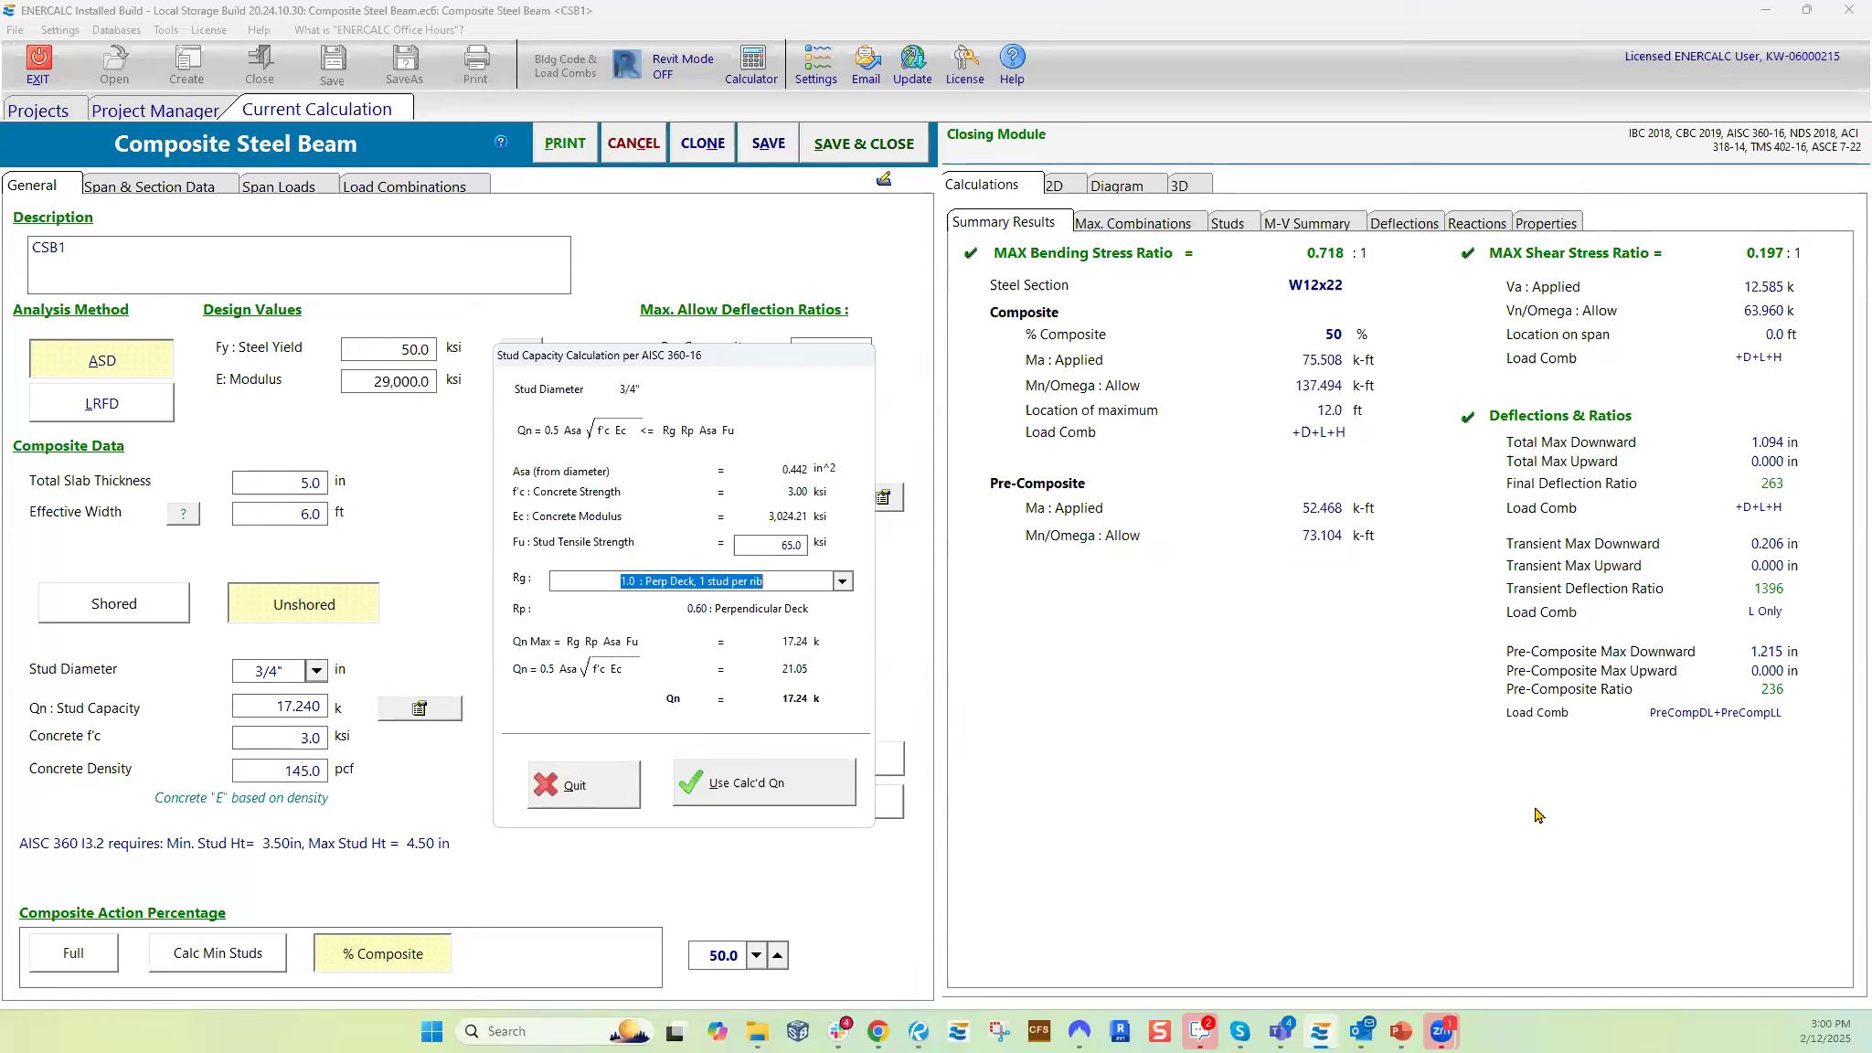
pyautogui.click(585, 784)
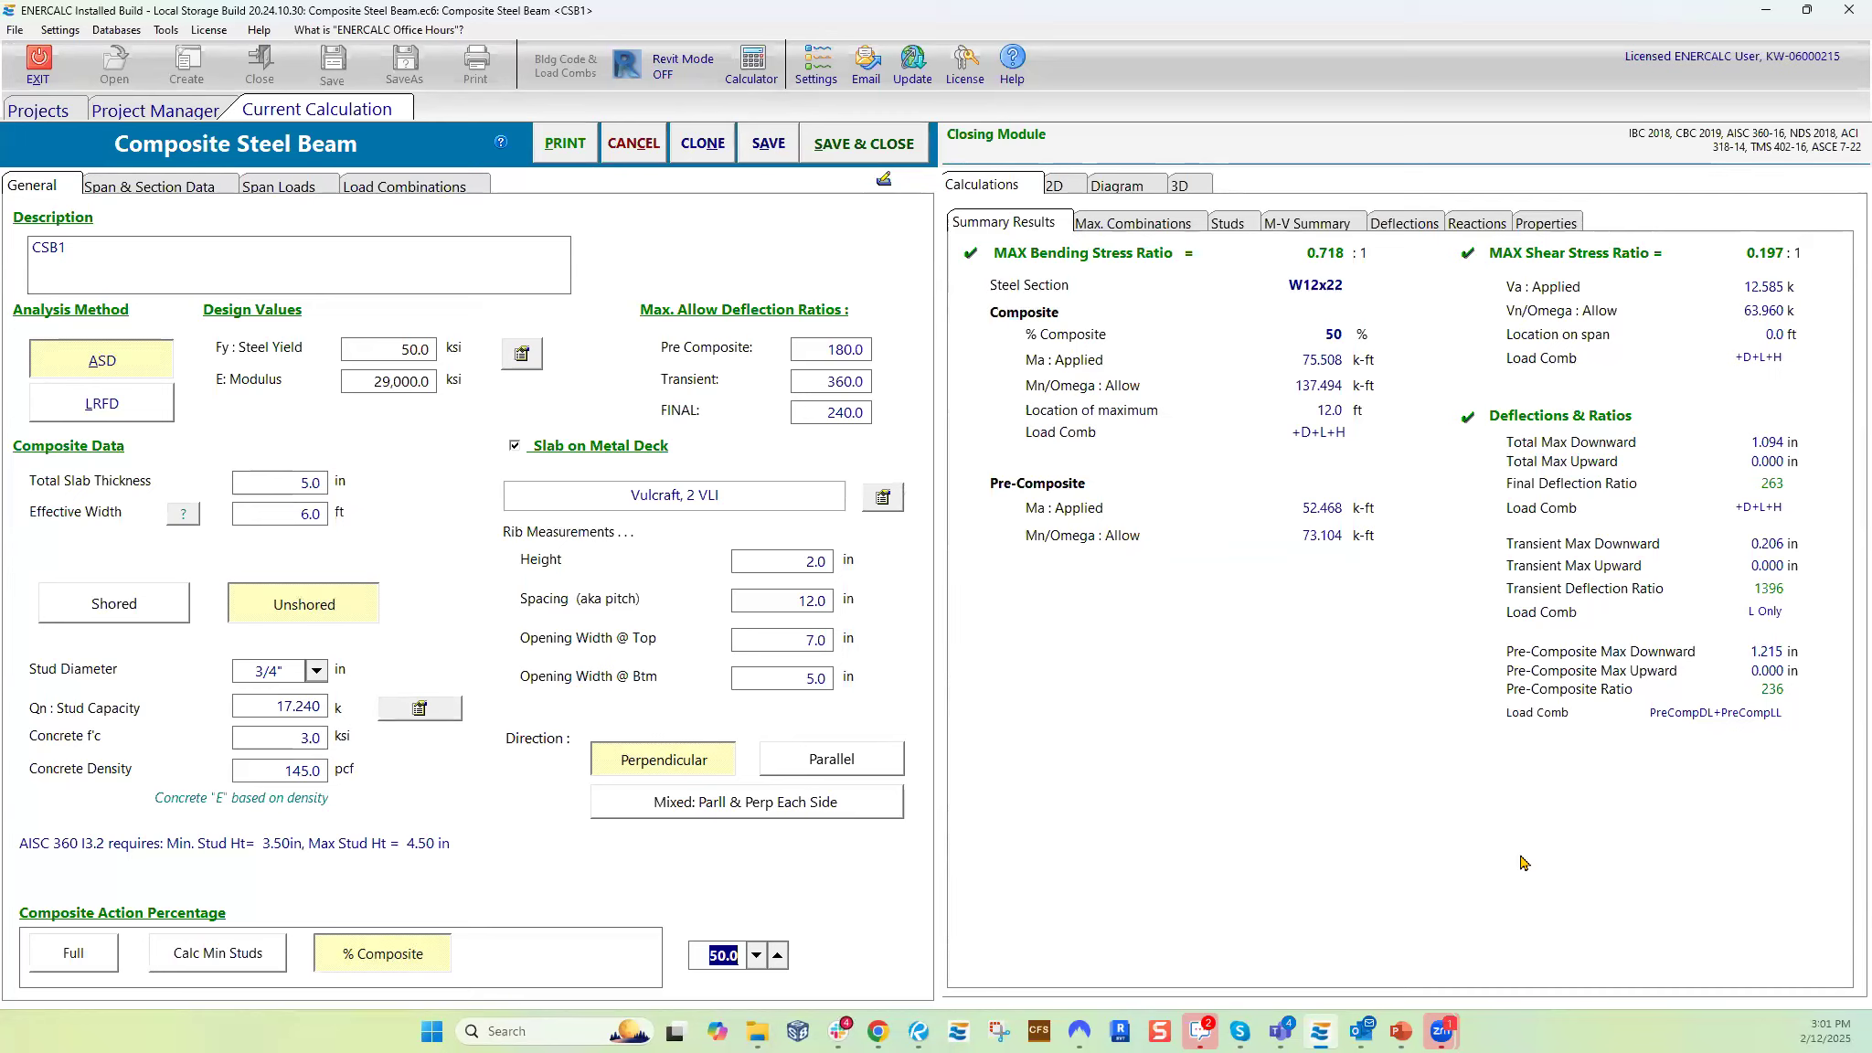
# - Review the Pre-Composite Removed deflections along the span and compare them with the summary results
pyautogui.click(1405, 232)
pyautogui.click(1019, 234)
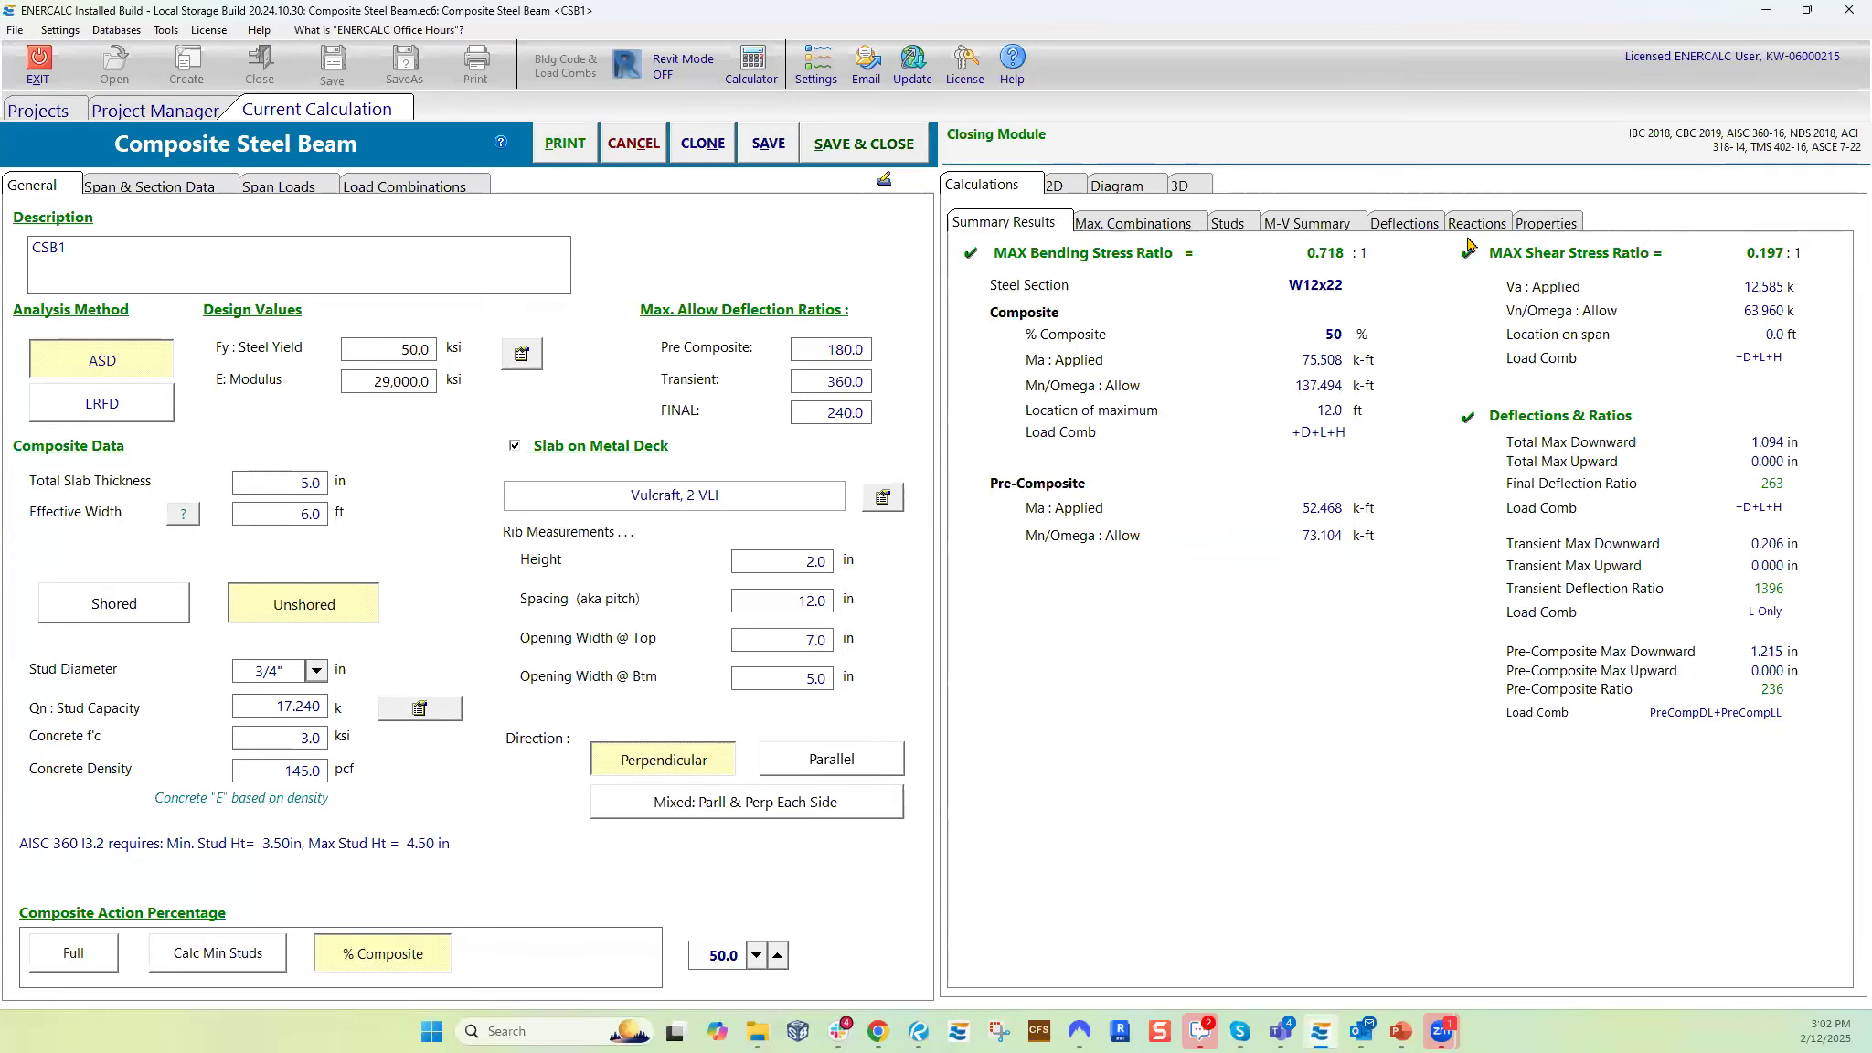
pyautogui.click(1396, 225)
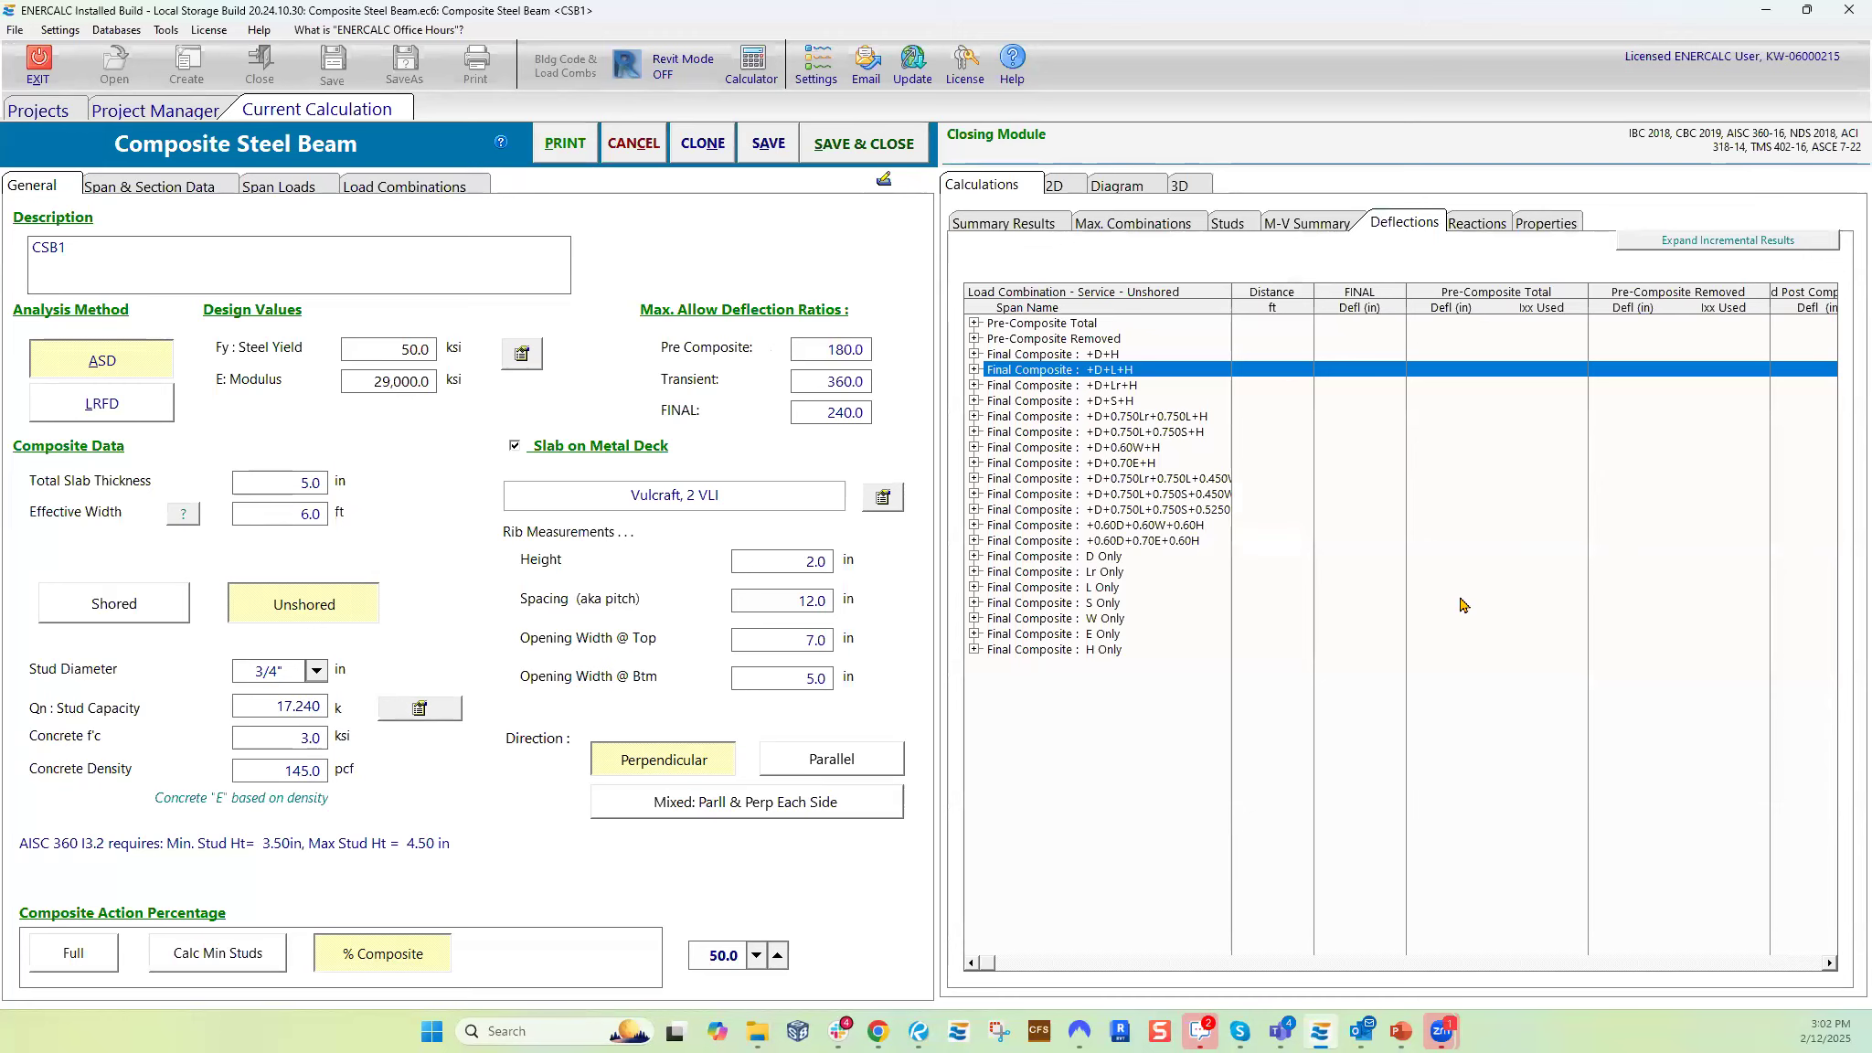
pyautogui.click(1042, 228)
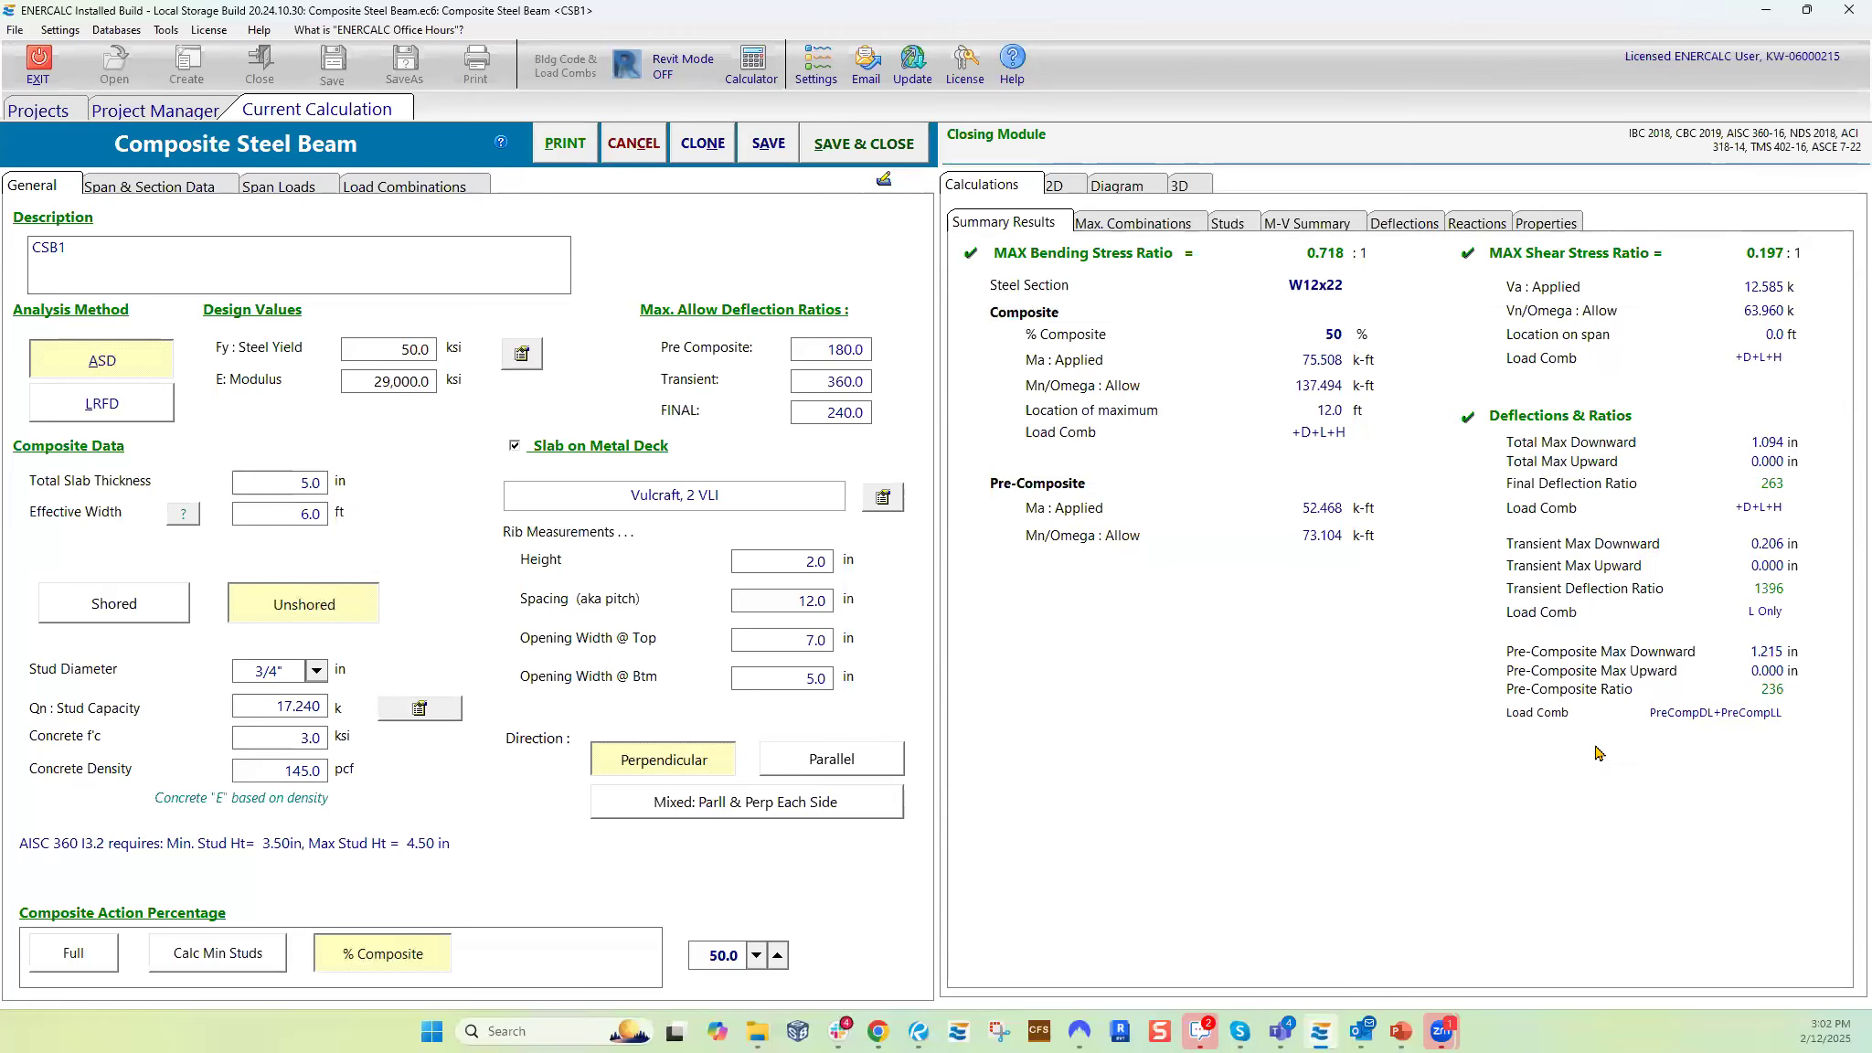
pyautogui.click(1404, 223)
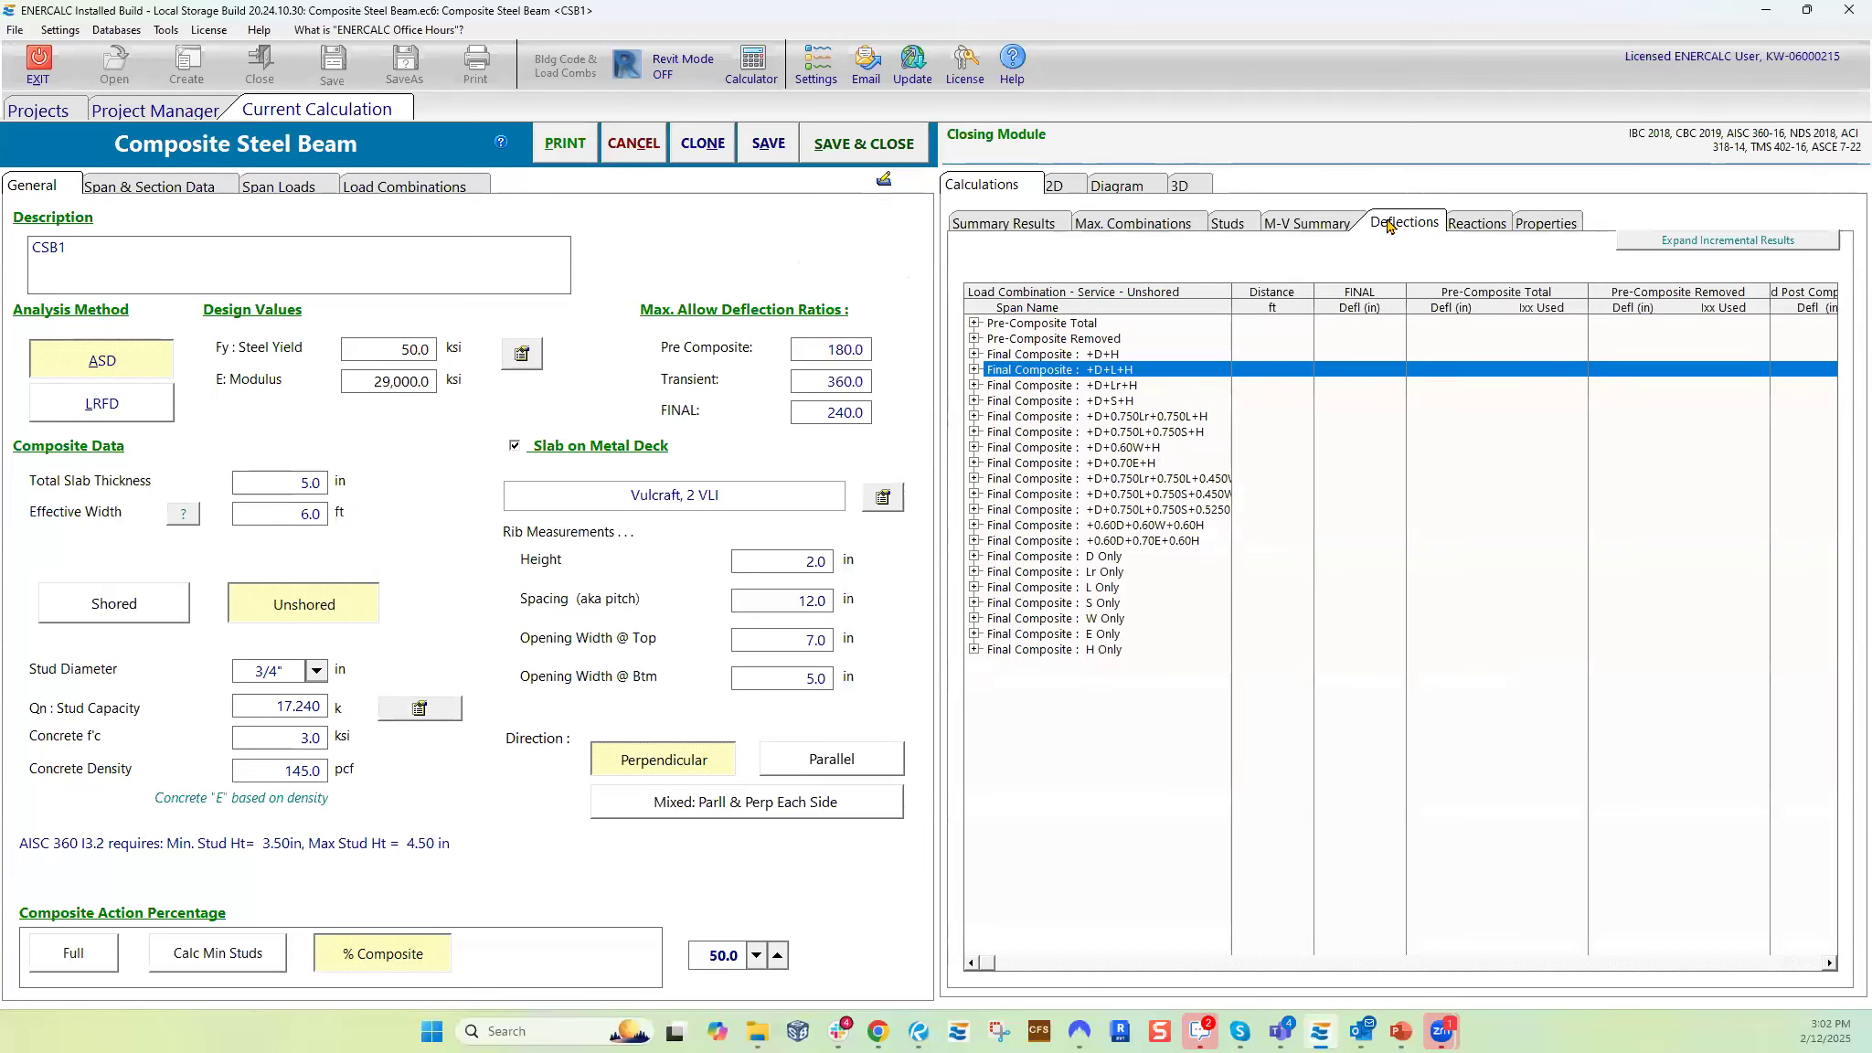
pyautogui.click(975, 338)
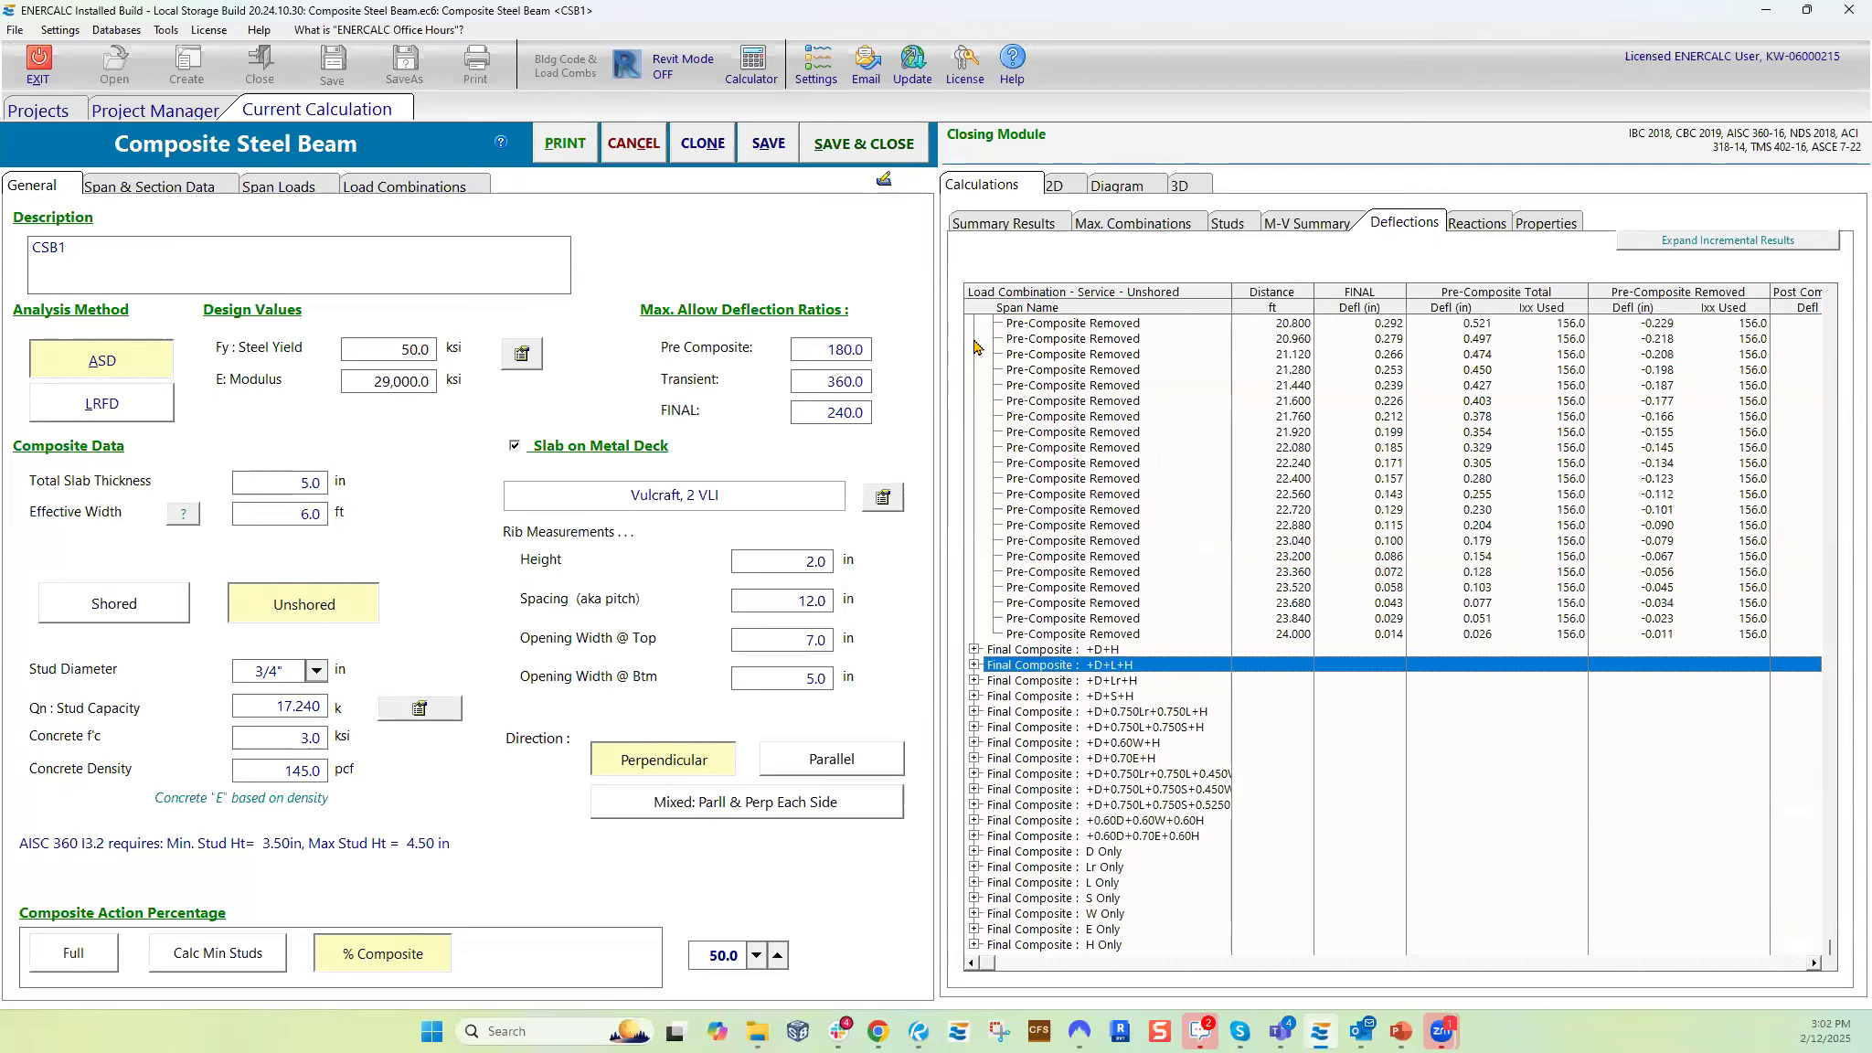
pyautogui.scroll(20, 1331, 561)
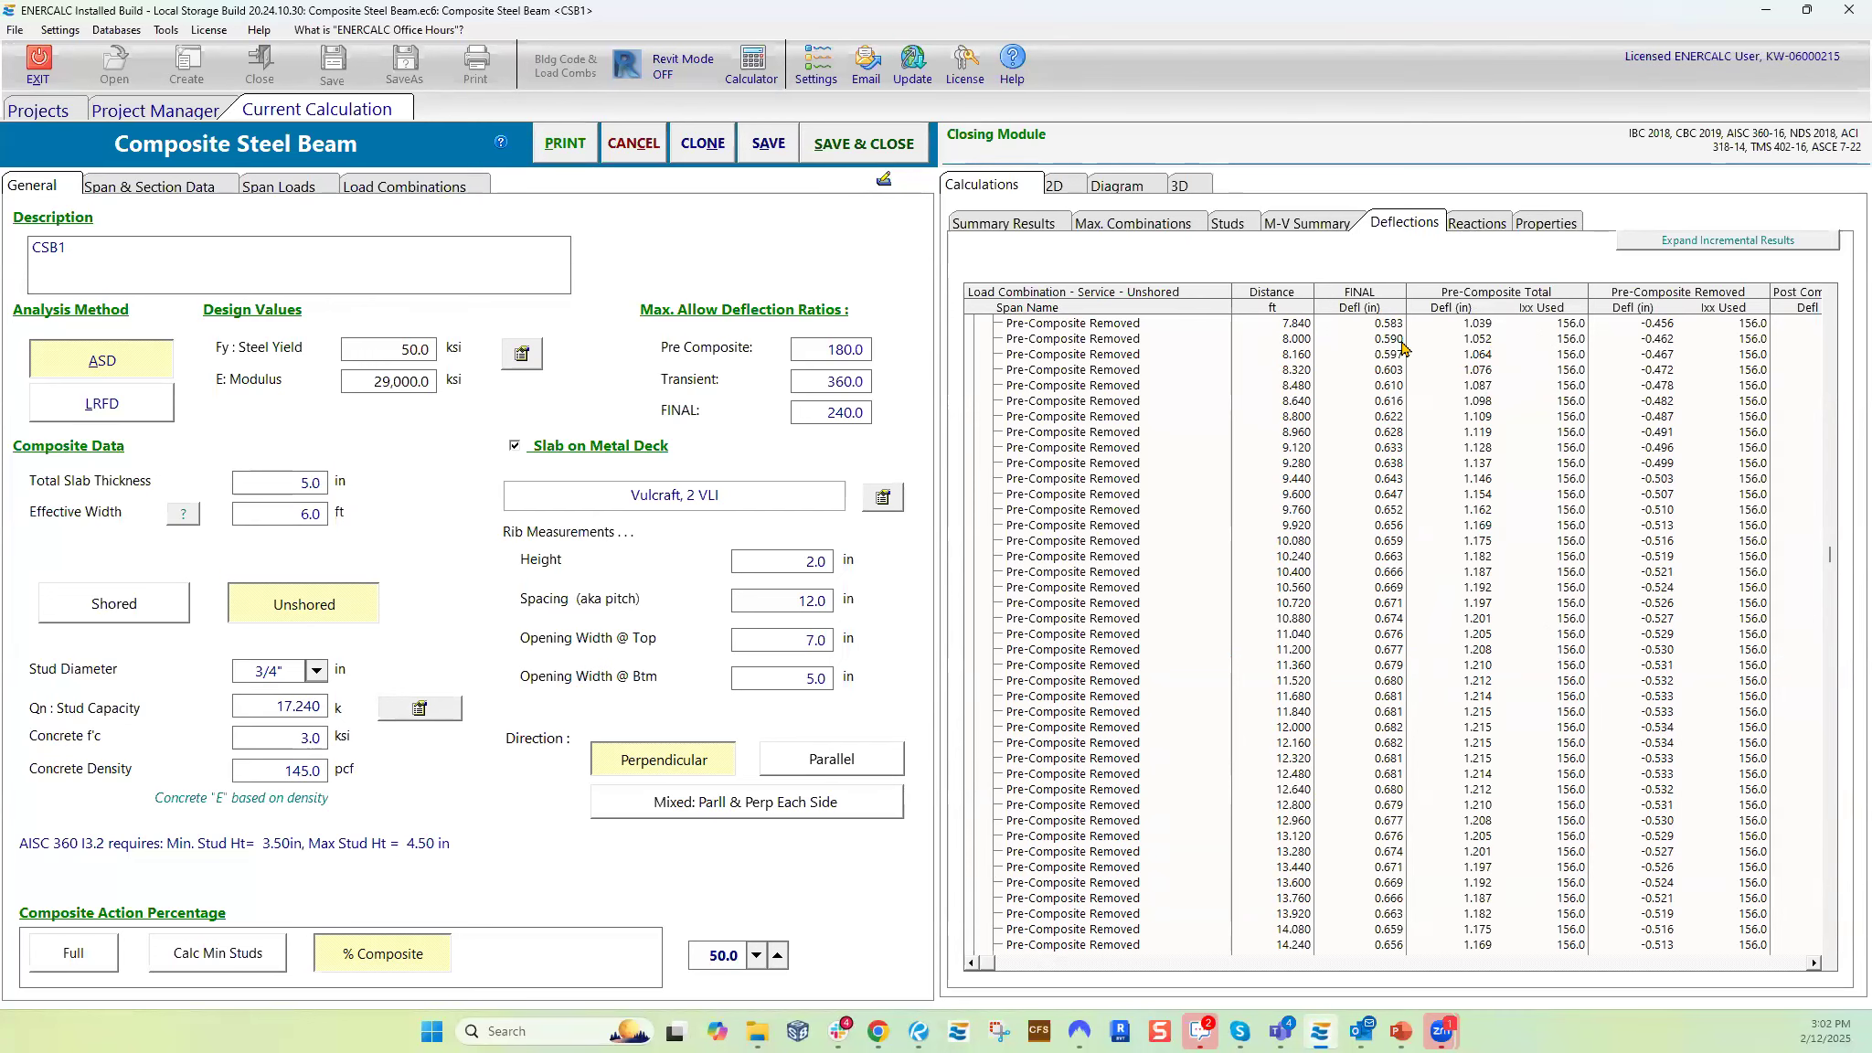
pyautogui.click(1008, 226)
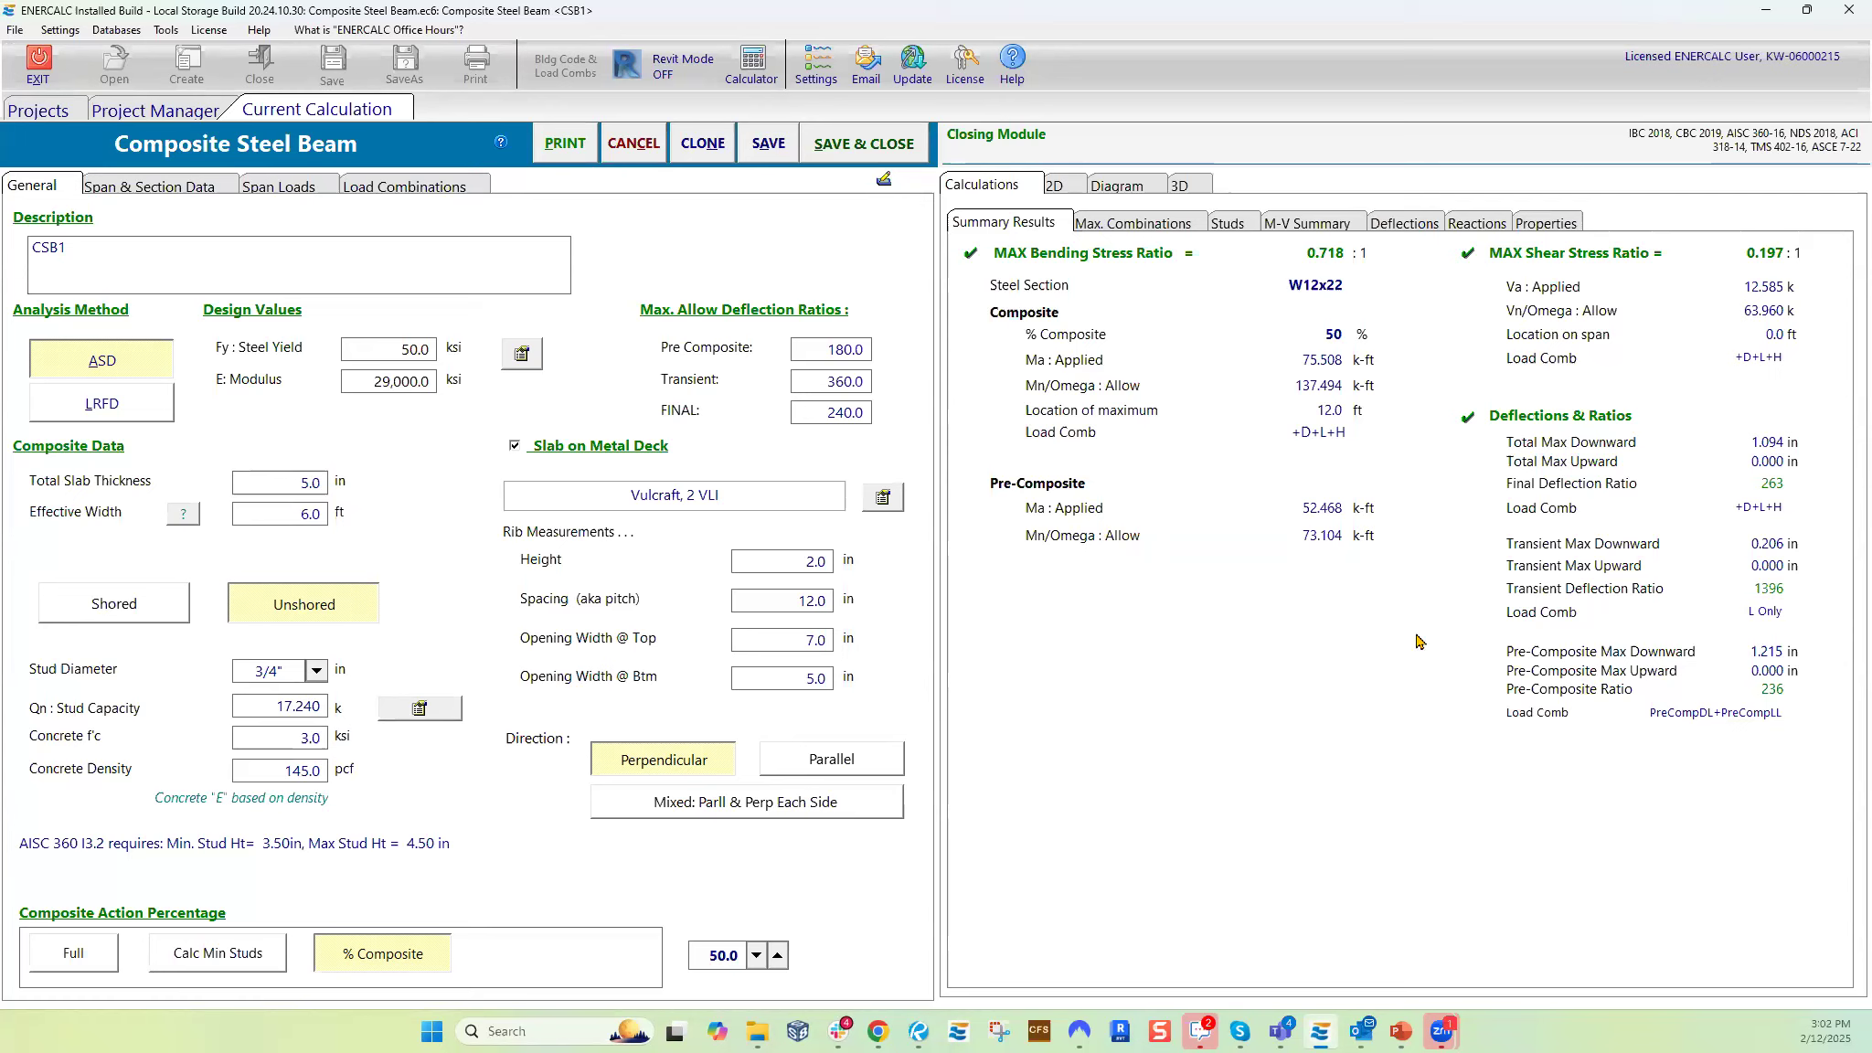
# - Compare the composite beam's span loads and their load application settings with its general design inputs
pyautogui.hotkey('alt', 'Tab')
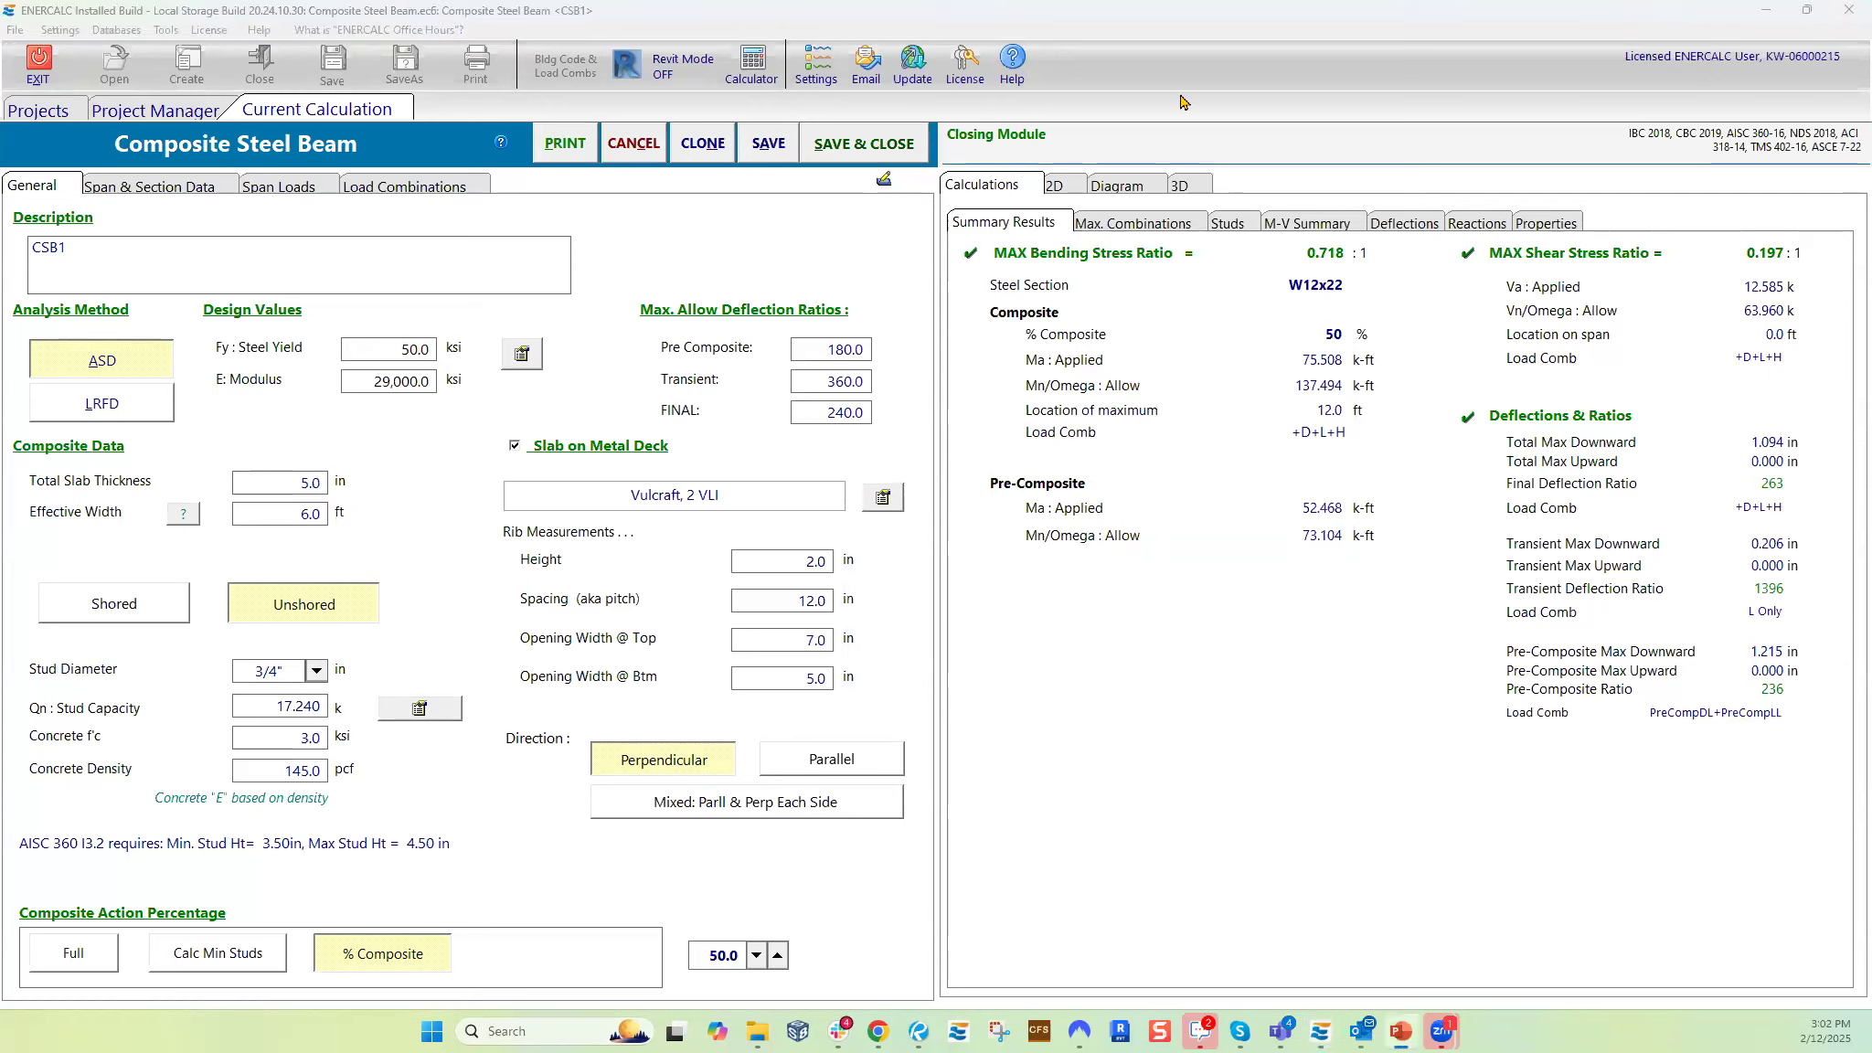
pyautogui.click(1159, 18)
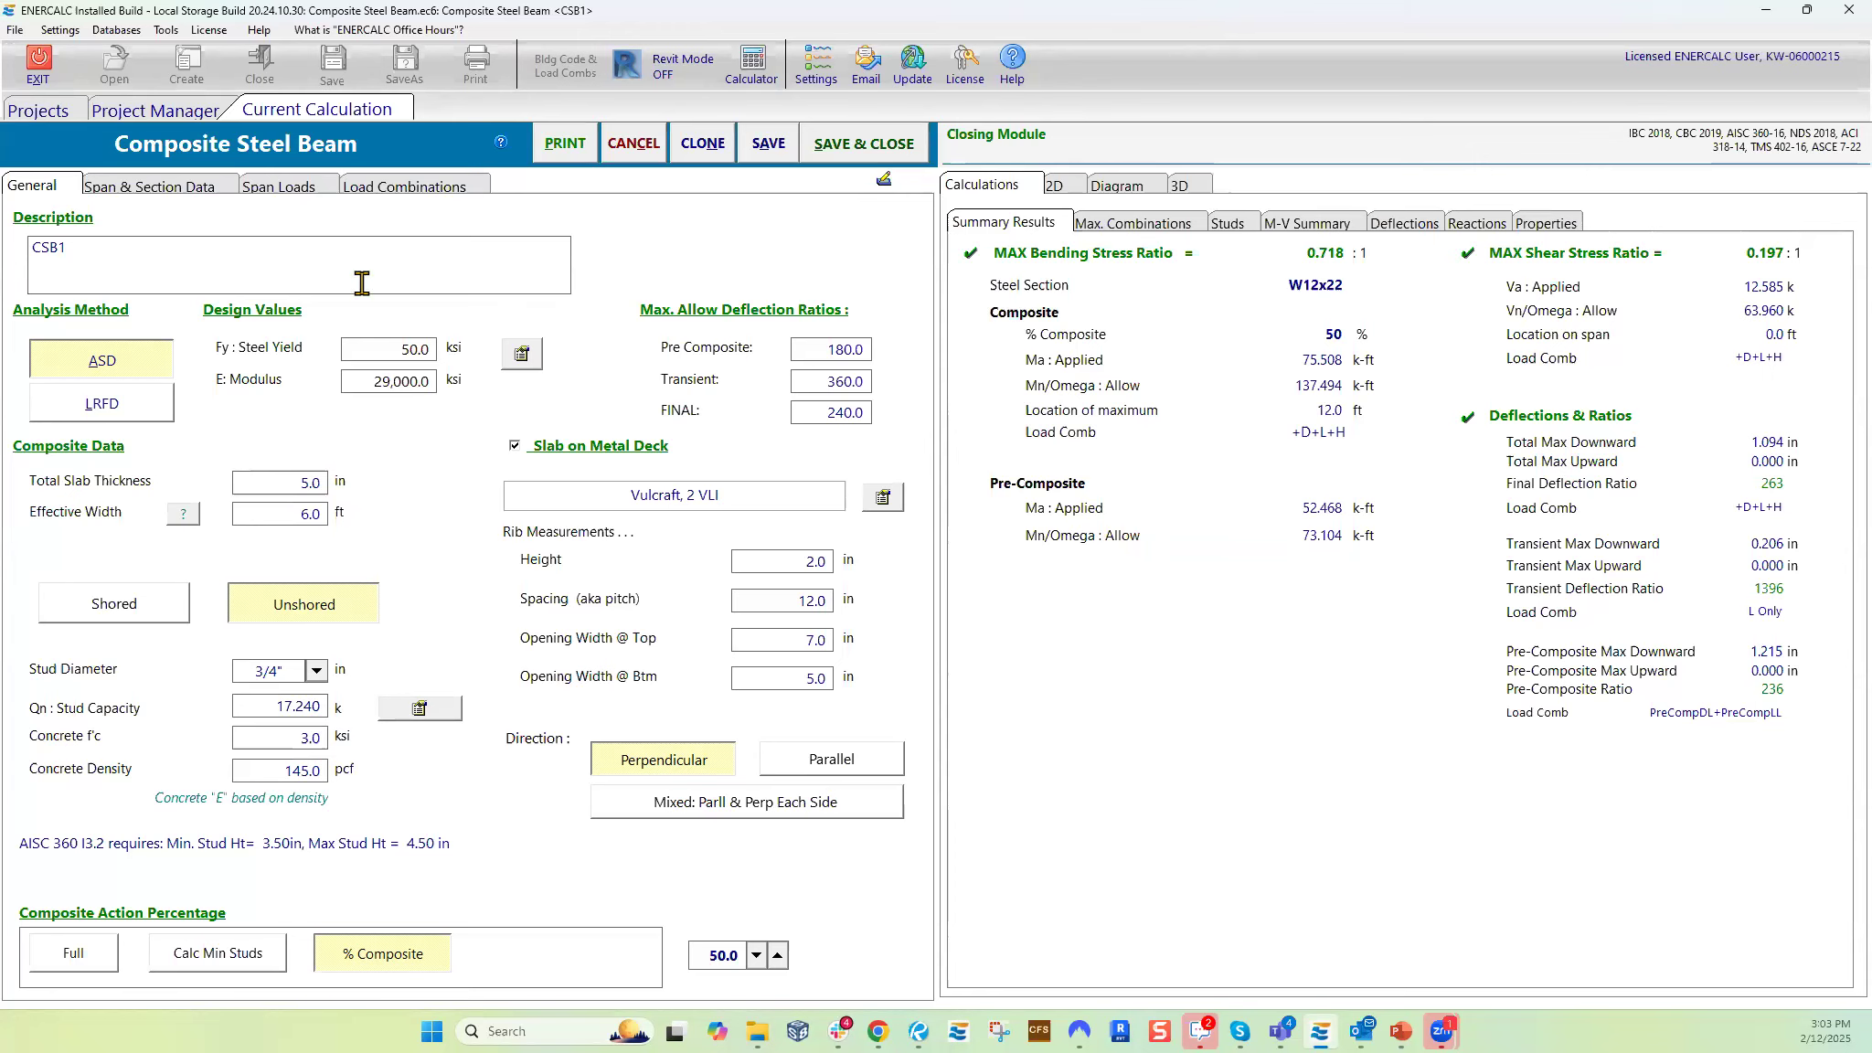
pyautogui.click(263, 189)
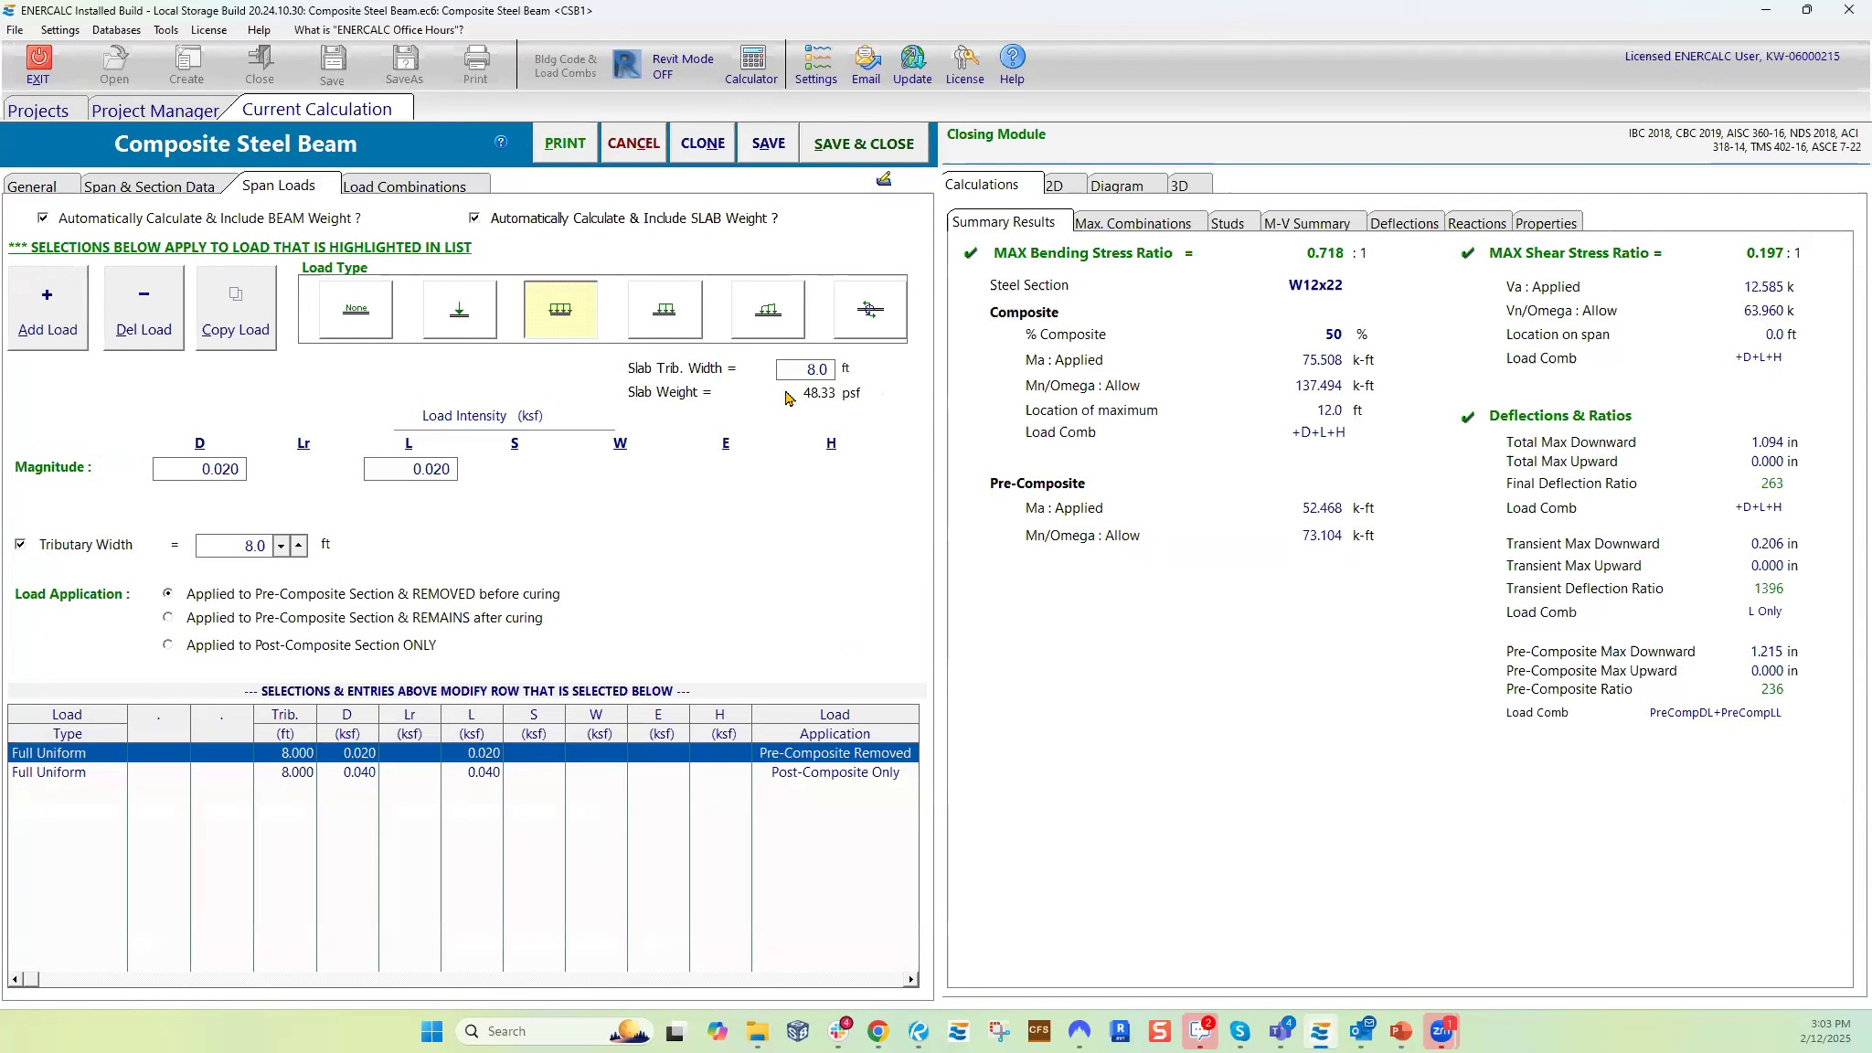
pyautogui.click(50, 192)
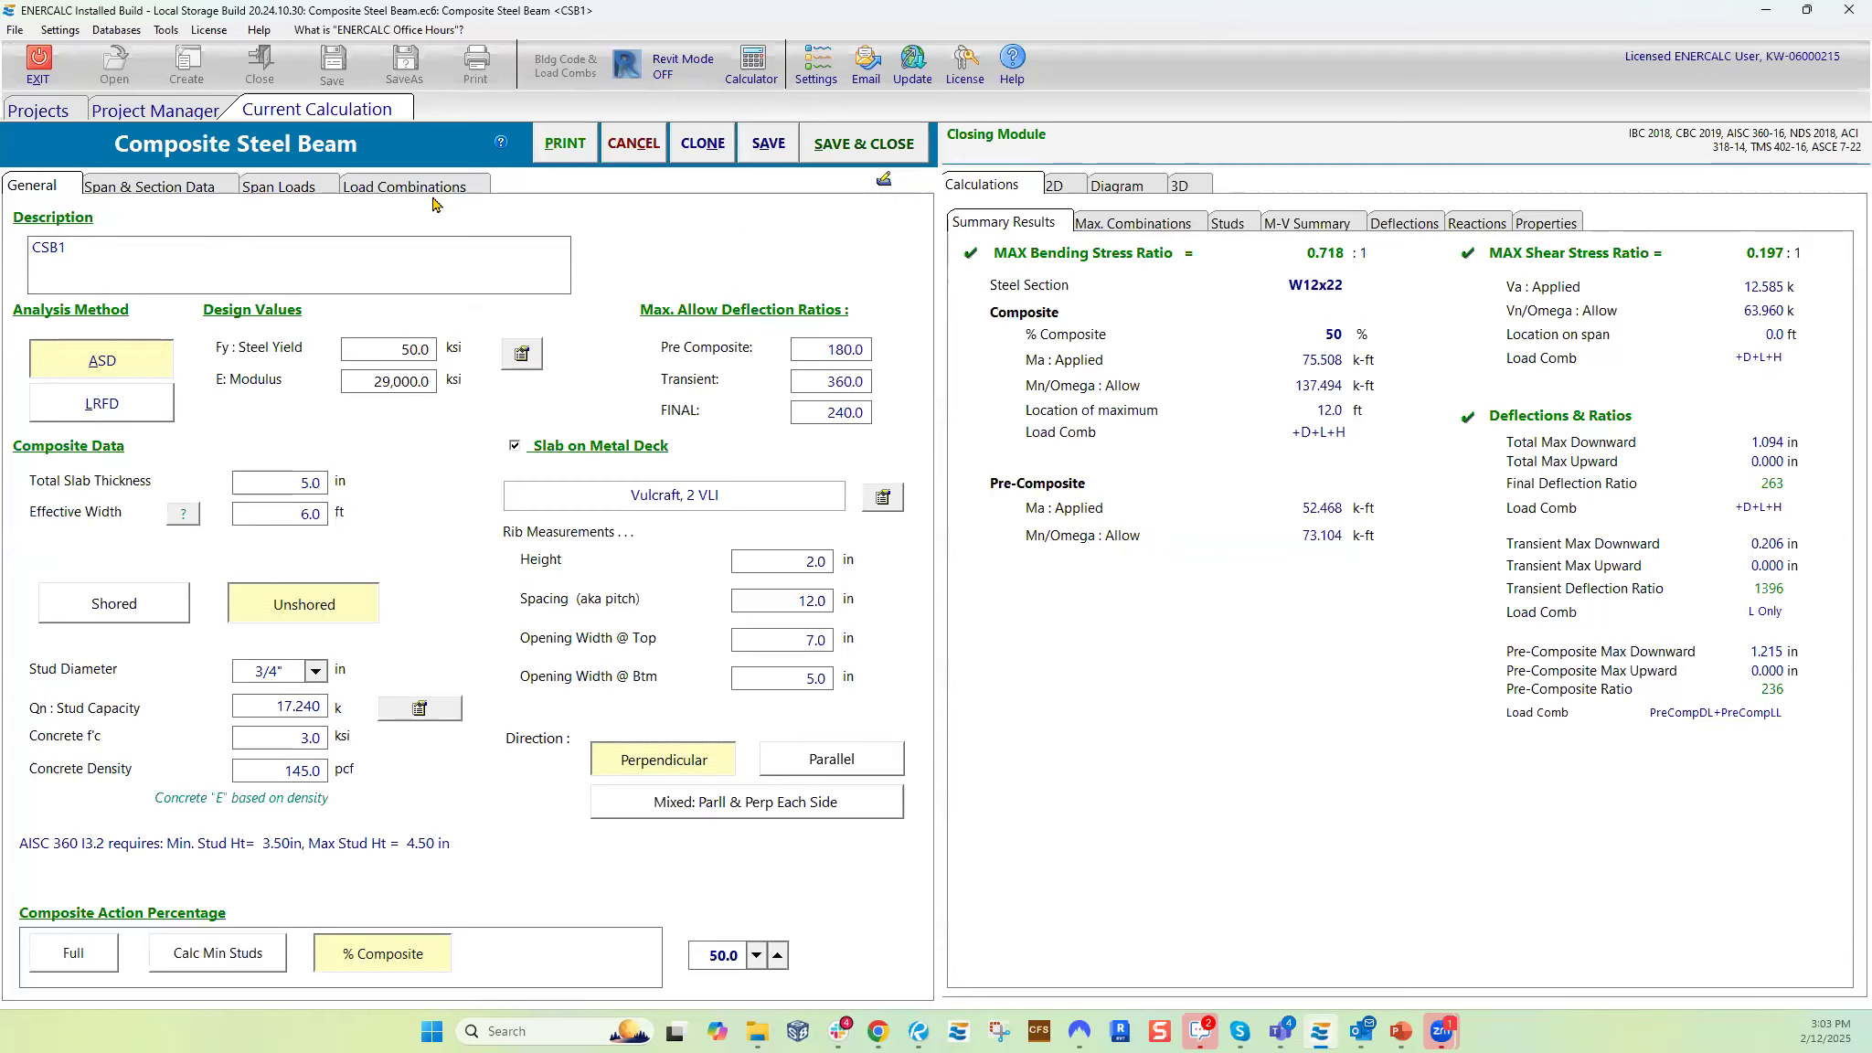
pyautogui.click(271, 192)
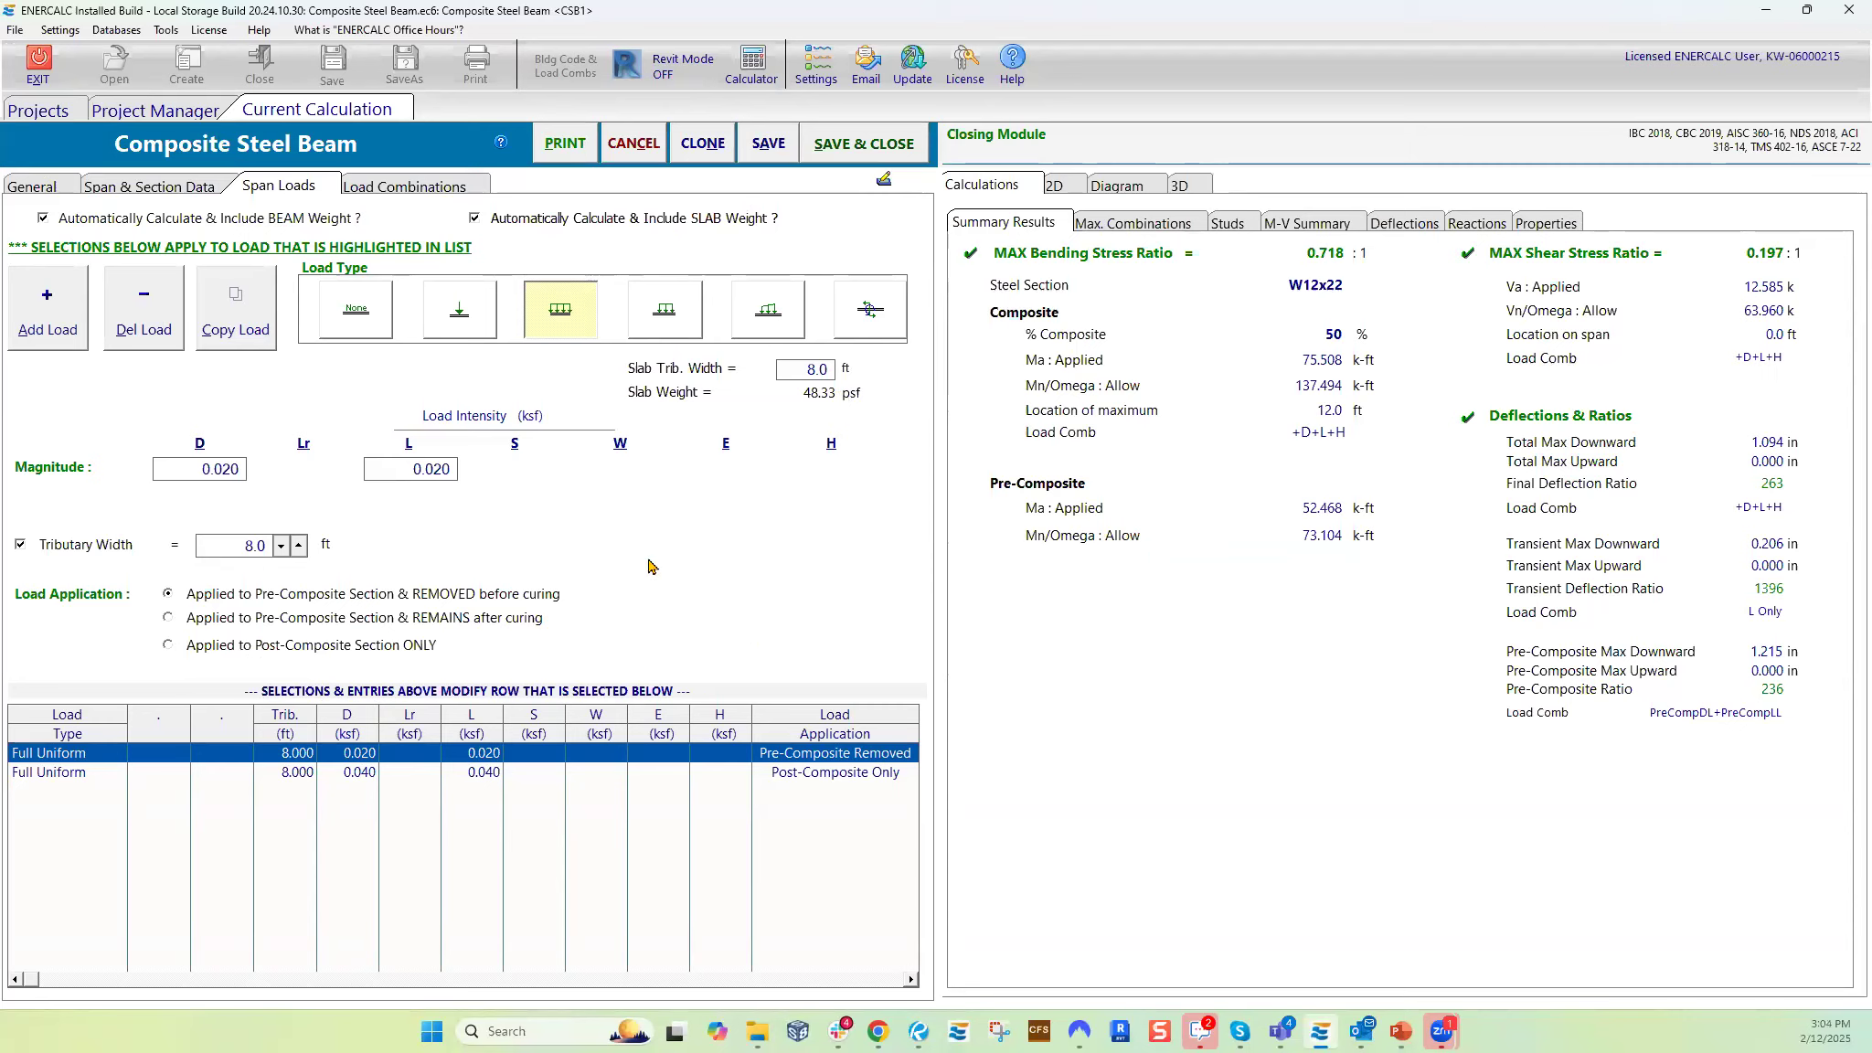
pyautogui.click(36, 190)
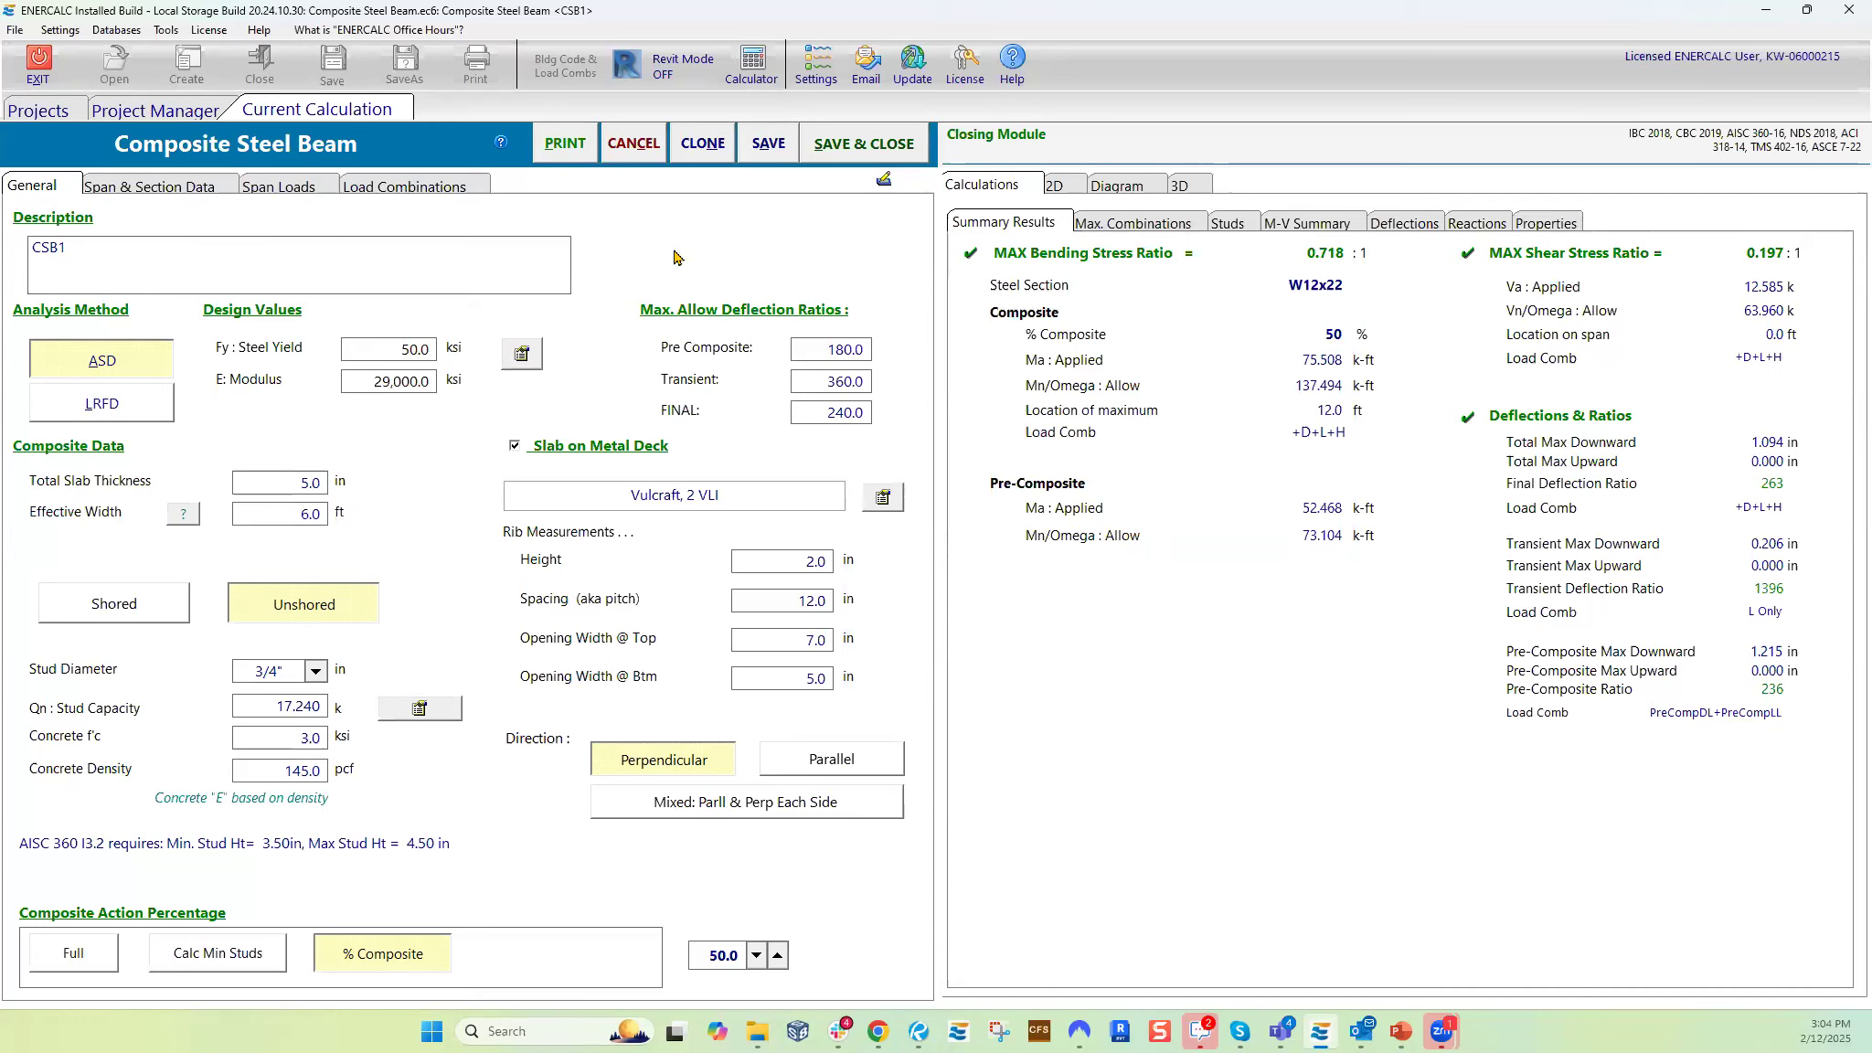
pyautogui.click(812, 381)
pyautogui.press('Tab')
pyautogui.press('Tab')
pyautogui.press('Tab')
pyautogui.press('Tab')
pyautogui.press('Tab')
pyautogui.press('Tab')
pyautogui.press('Tab')
pyautogui.press('Tab')
pyautogui.press('Tab')
pyautogui.click(403, 348)
pyautogui.press('Tab')
pyautogui.press('Tab')
pyautogui.press('Tab')
pyautogui.press('Tab')
pyautogui.press('Tab')
pyautogui.press('Tab')
pyautogui.press('Tab')
pyautogui.press('Tab')
# - Examine the 3D model of the composite beam, slab, studs and loads from several angles
pyautogui.click(1184, 187)
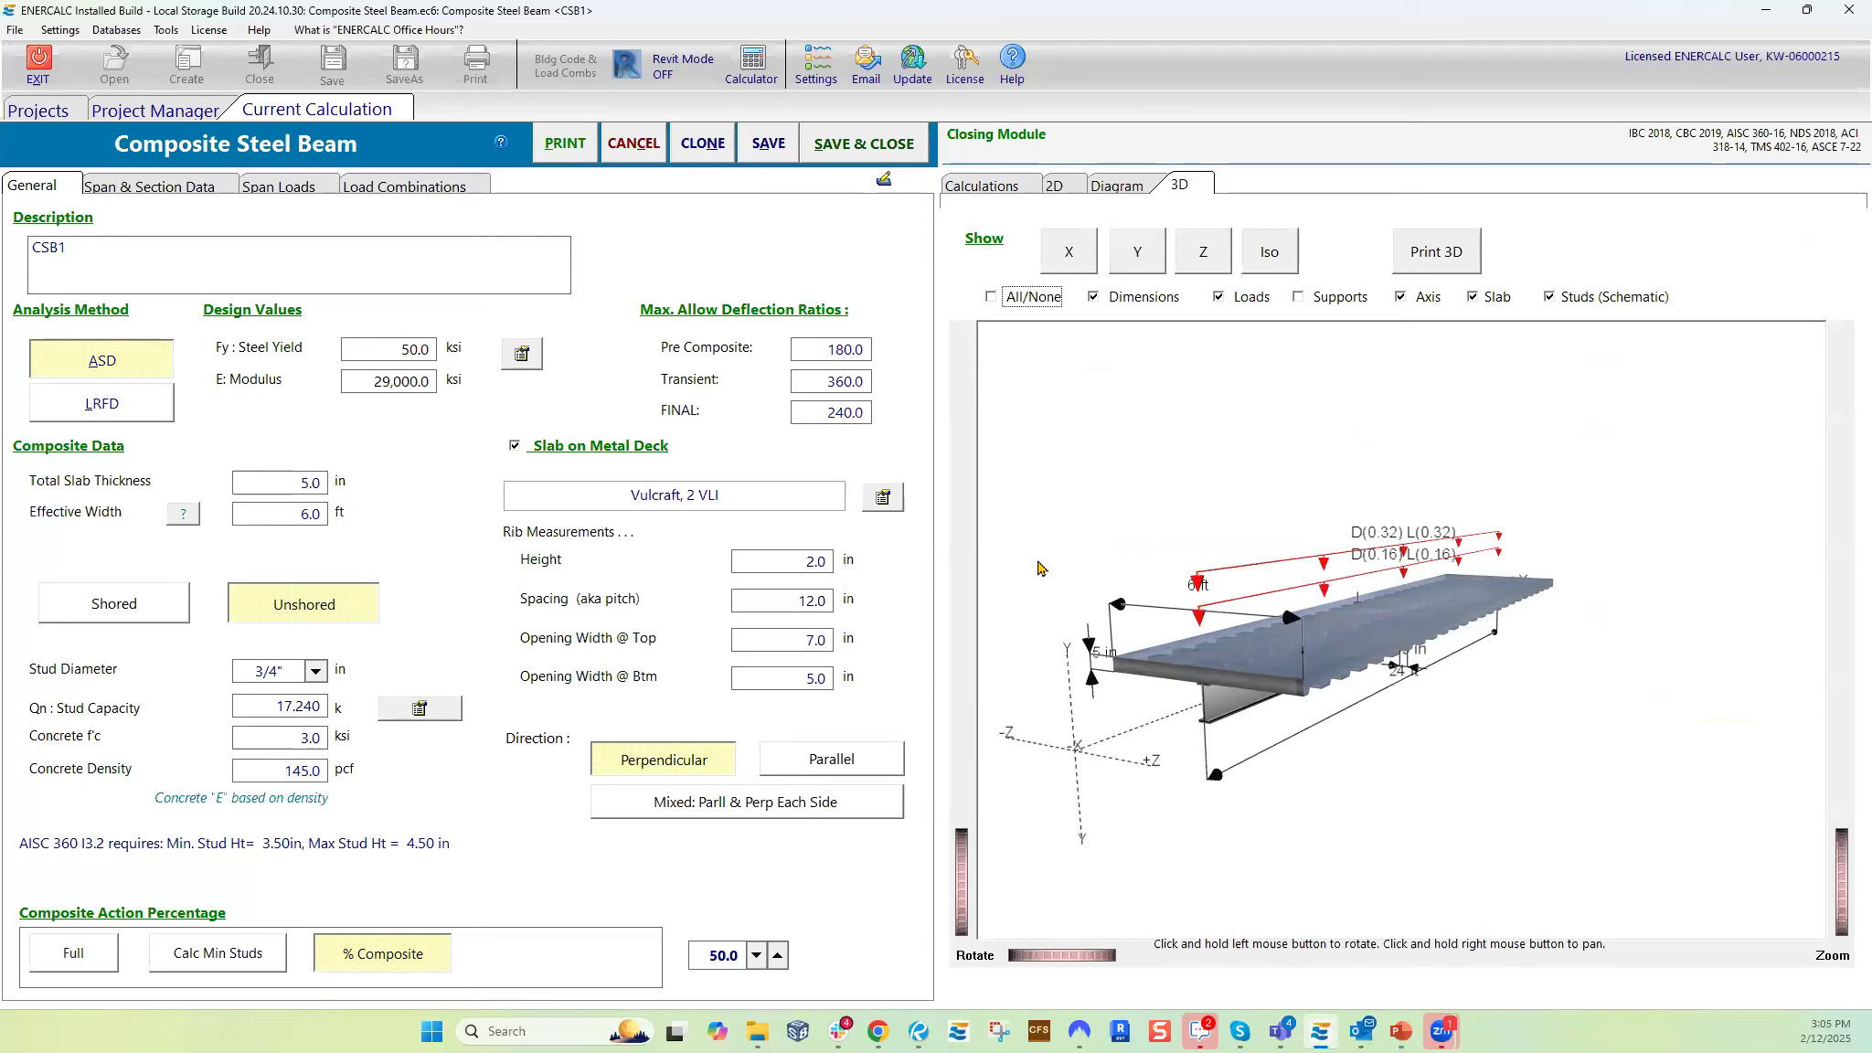
pyautogui.scroll(1, 1088, 588)
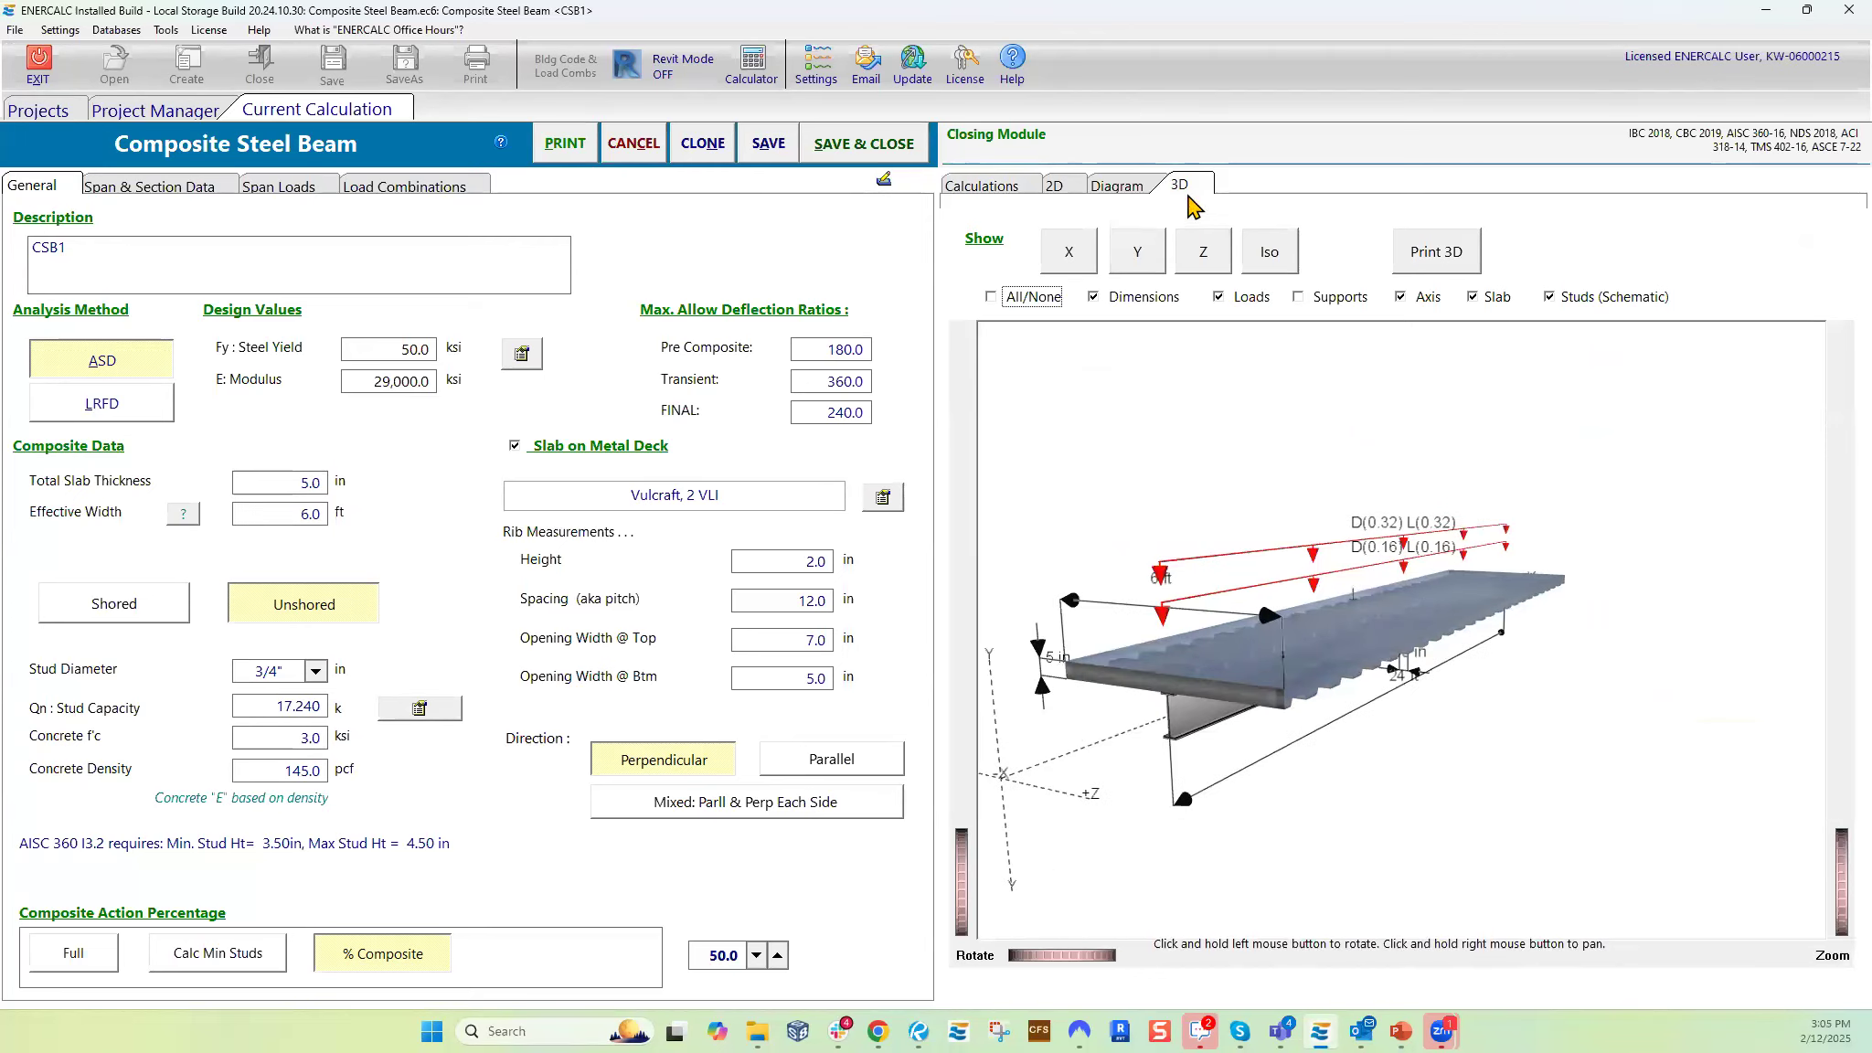
pyautogui.moveTo(1304, 496); pyautogui.dragTo(1600, 642)
pyautogui.scroll(3, 1315, 653)
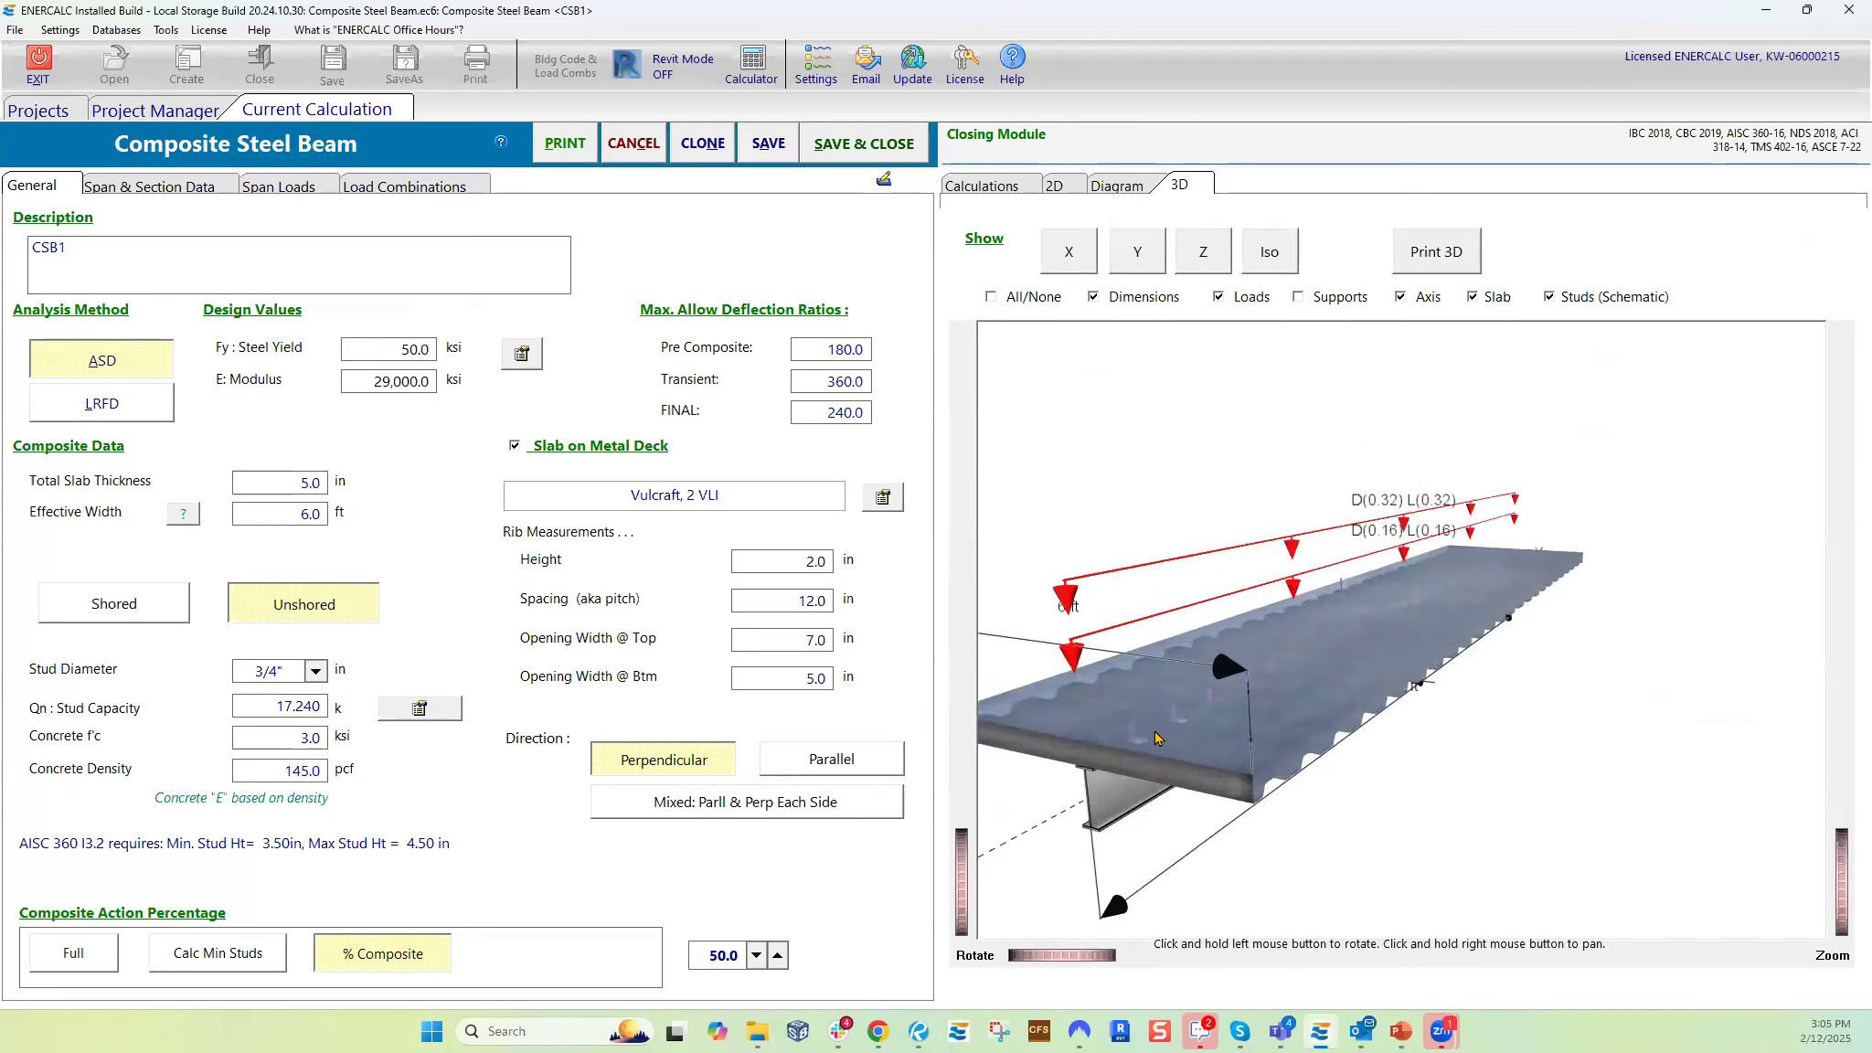
pyautogui.moveTo(1315, 653); pyautogui.dragTo(1480, 633)
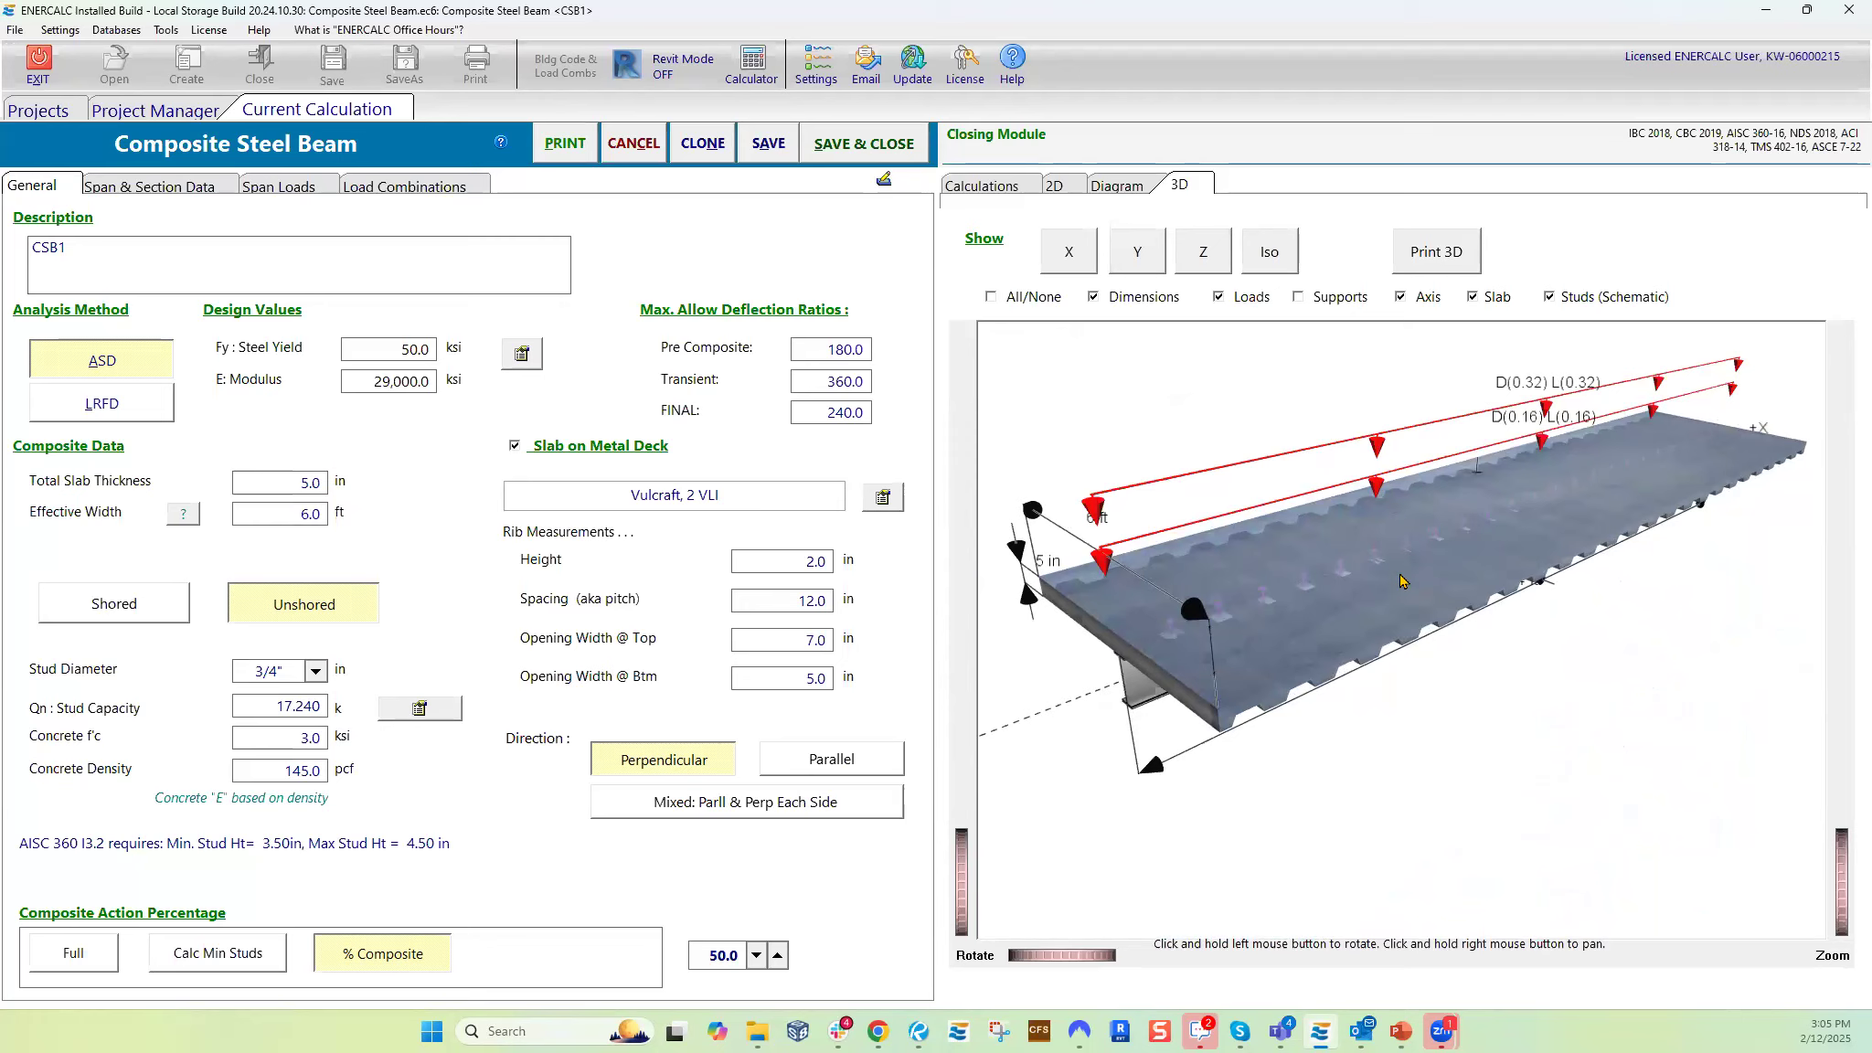
pyautogui.moveTo(1623, 578); pyautogui.dragTo(1450, 589)
pyautogui.moveTo(1479, 699); pyautogui.dragTo(1342, 625)
pyautogui.scroll(-2, 1344, 627)
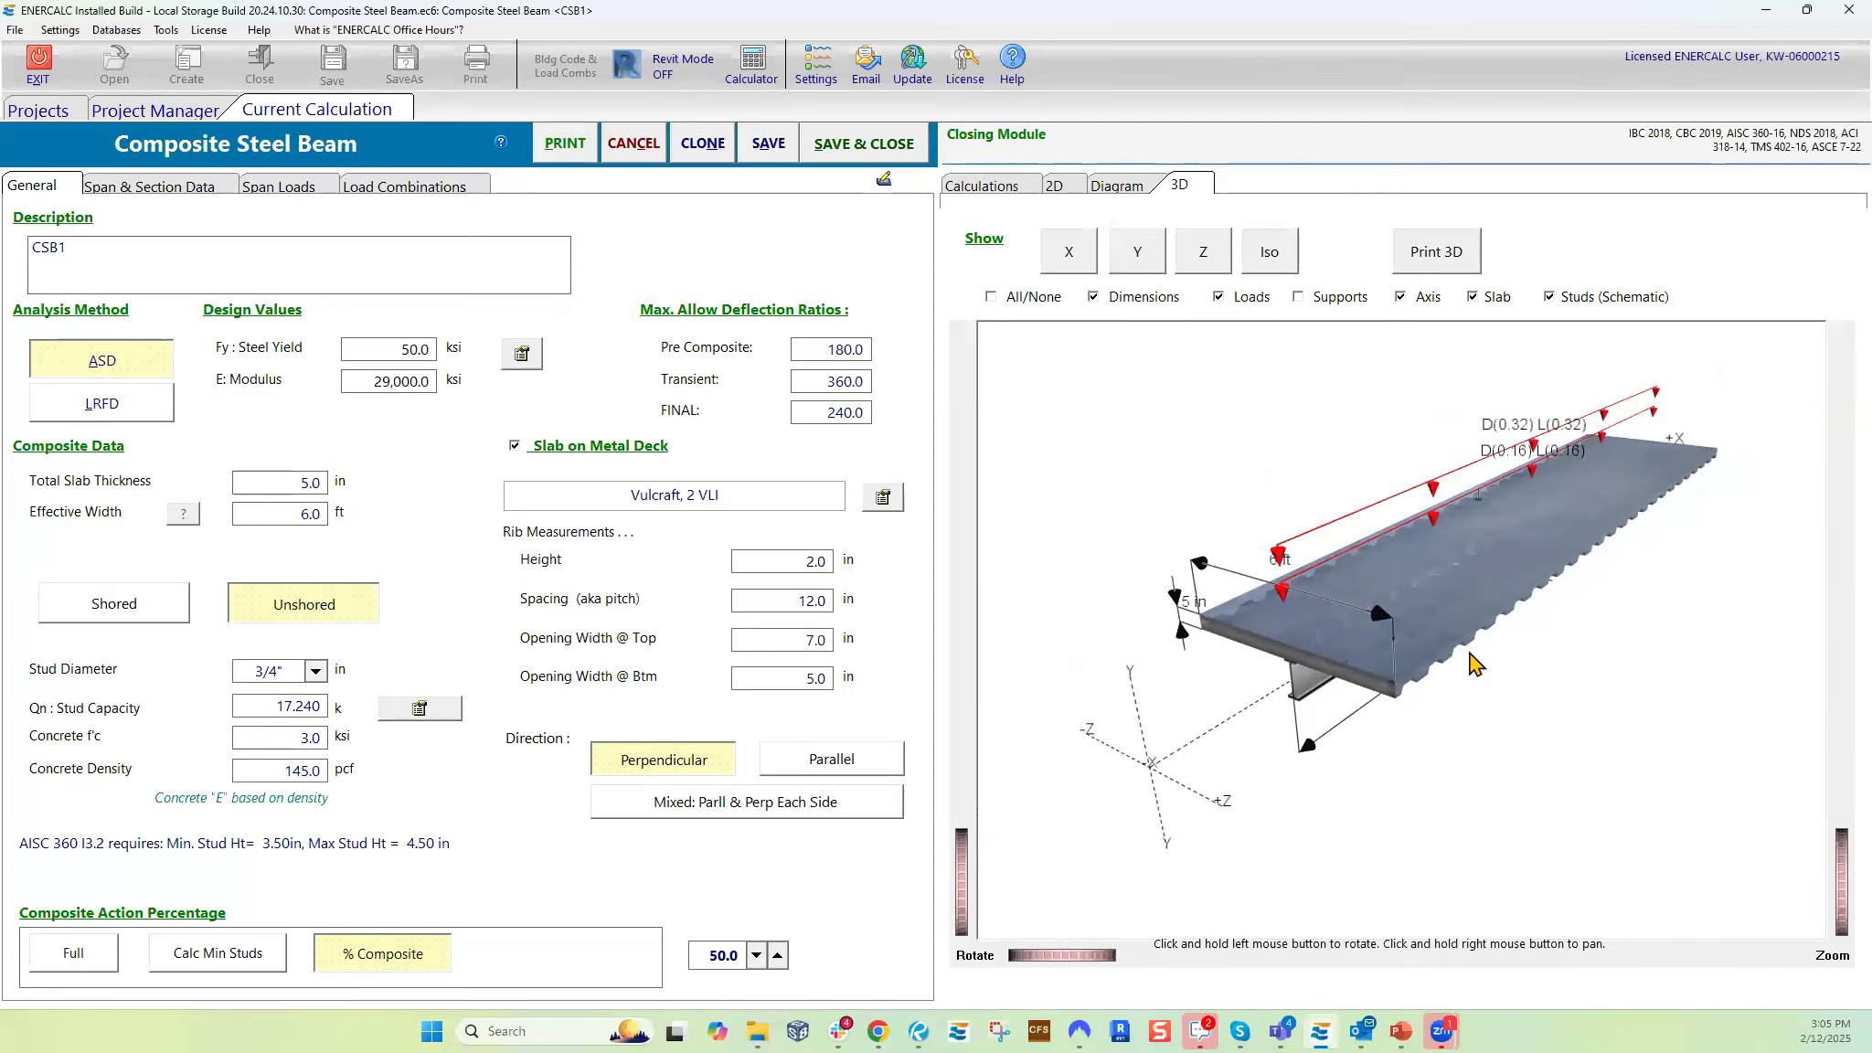
pyautogui.moveTo(1589, 660); pyautogui.dragTo(1545, 759)
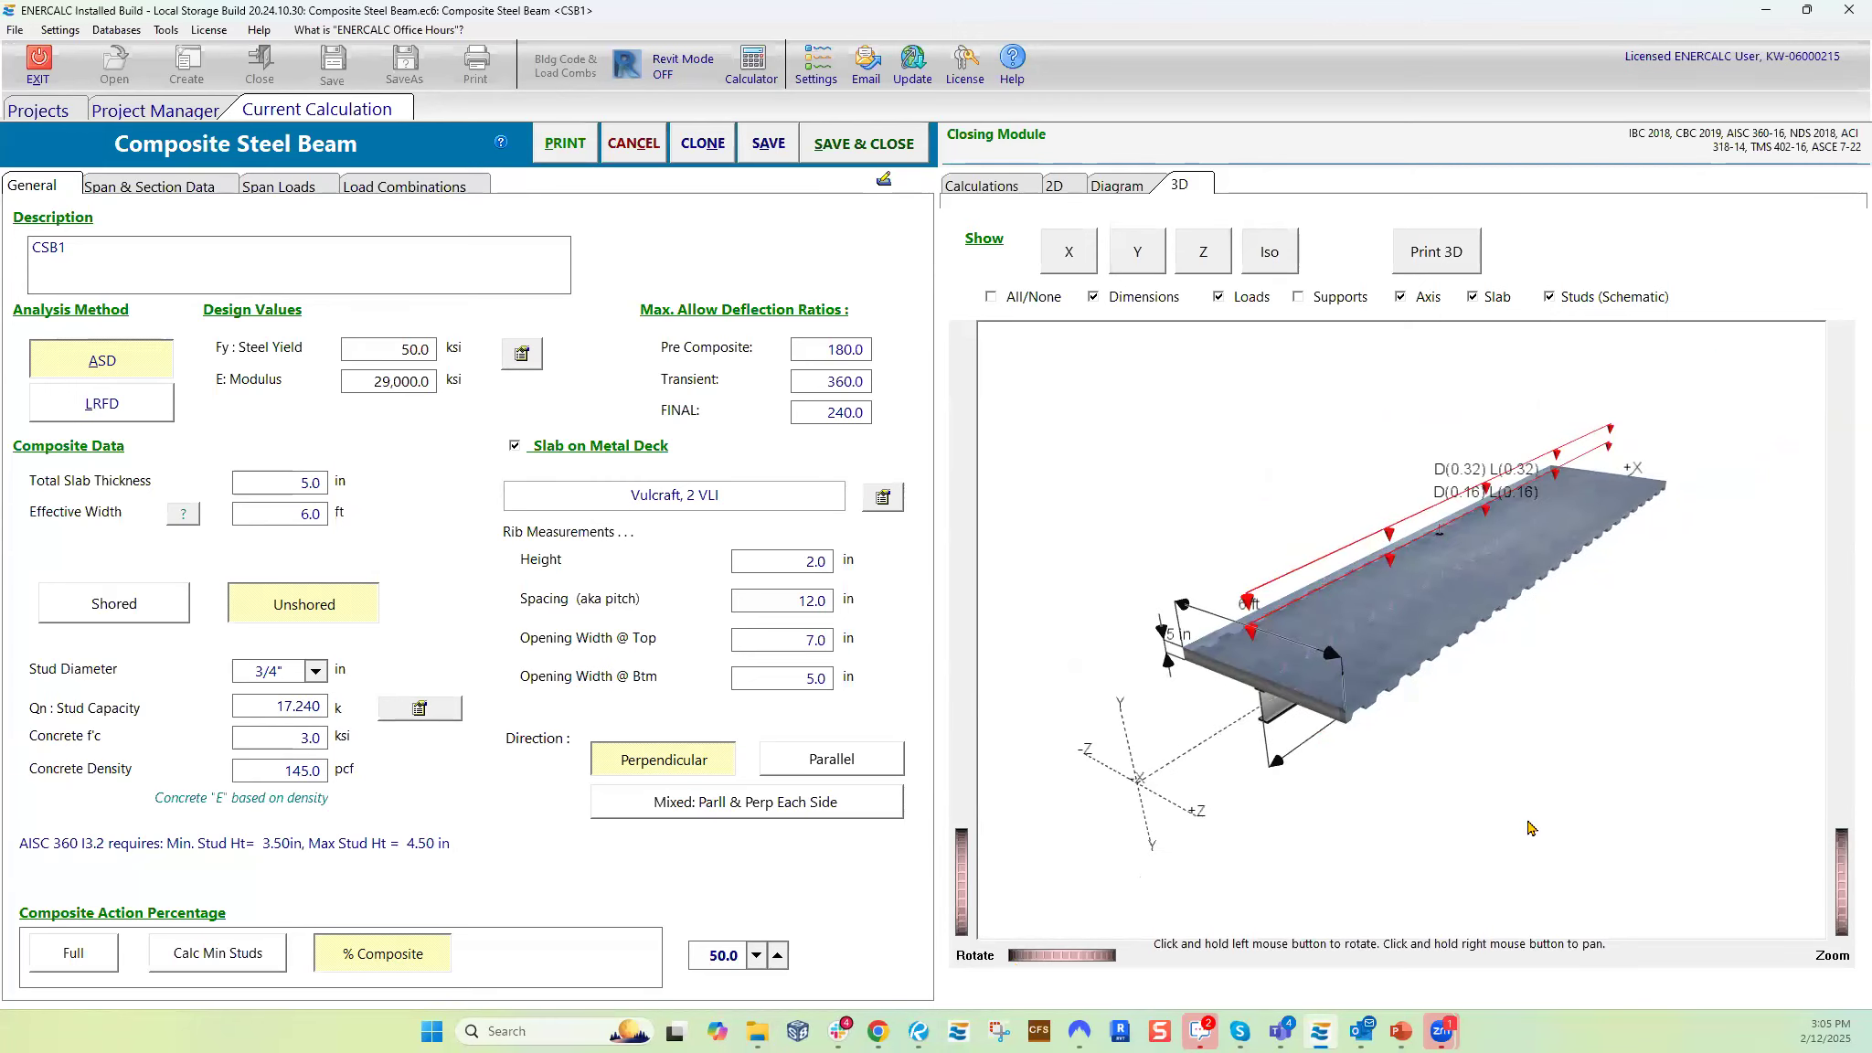
pyautogui.moveTo(962, 870)
pyautogui.mouseDown()
pyautogui.moveTo(963, 837)
pyautogui.moveTo(963, 885)
pyautogui.mouseUp()
pyautogui.moveTo(1834, 906); pyautogui.dragTo(1833, 910)
pyautogui.moveTo(1067, 958); pyautogui.dragTo(1066, 959)
pyautogui.moveTo(966, 908); pyautogui.dragTo(966, 912)
pyautogui.moveTo(1451, 684)
pyautogui.mouseDown()
pyautogui.moveTo(1507, 673)
pyautogui.moveTo(1469, 701)
pyautogui.mouseUp()
# - Try the Parallel and Mixed deck directions, inspect the slab in 3D, and restore the Perpendicular direction
pyautogui.click(822, 760)
pyautogui.moveTo(1492, 697); pyautogui.dragTo(1562, 734)
pyautogui.click(828, 802)
pyautogui.scroll(5, 1321, 841)
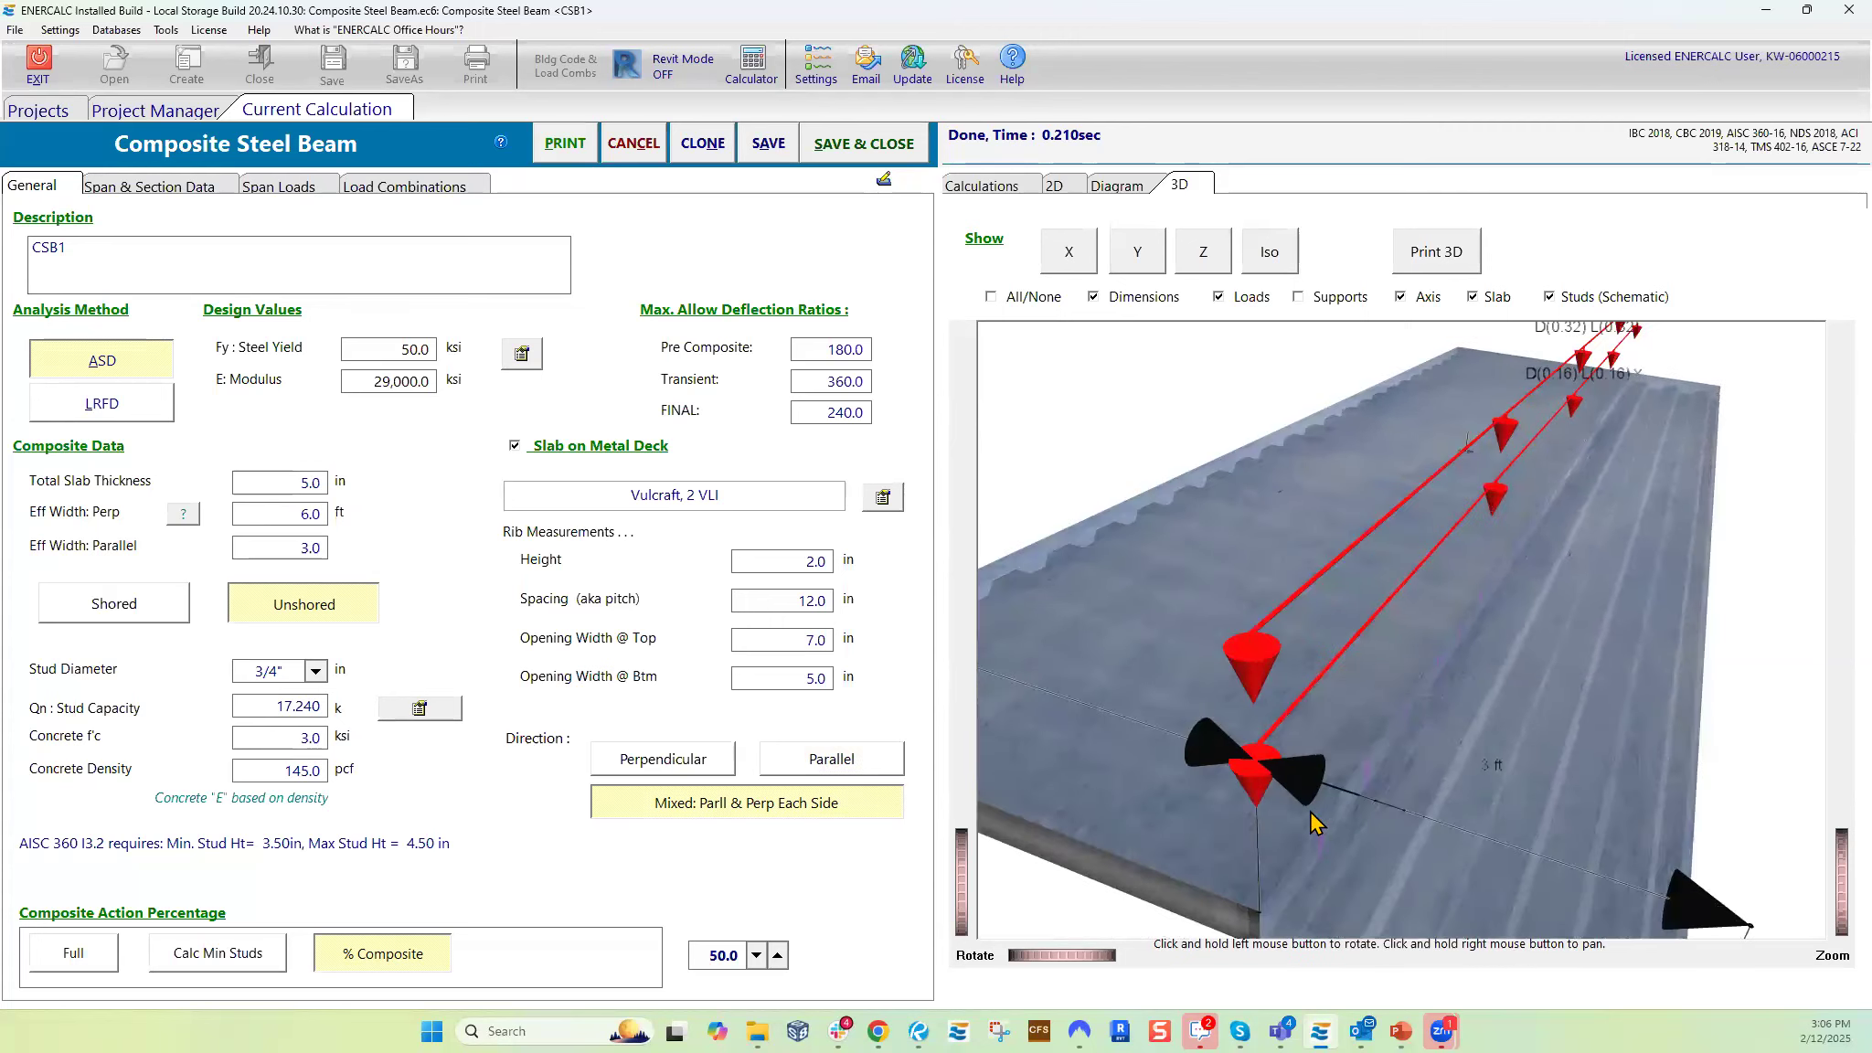
pyautogui.scroll(-5, 1316, 822)
pyautogui.moveTo(1324, 865); pyautogui.dragTo(1156, 788)
pyautogui.click(711, 763)
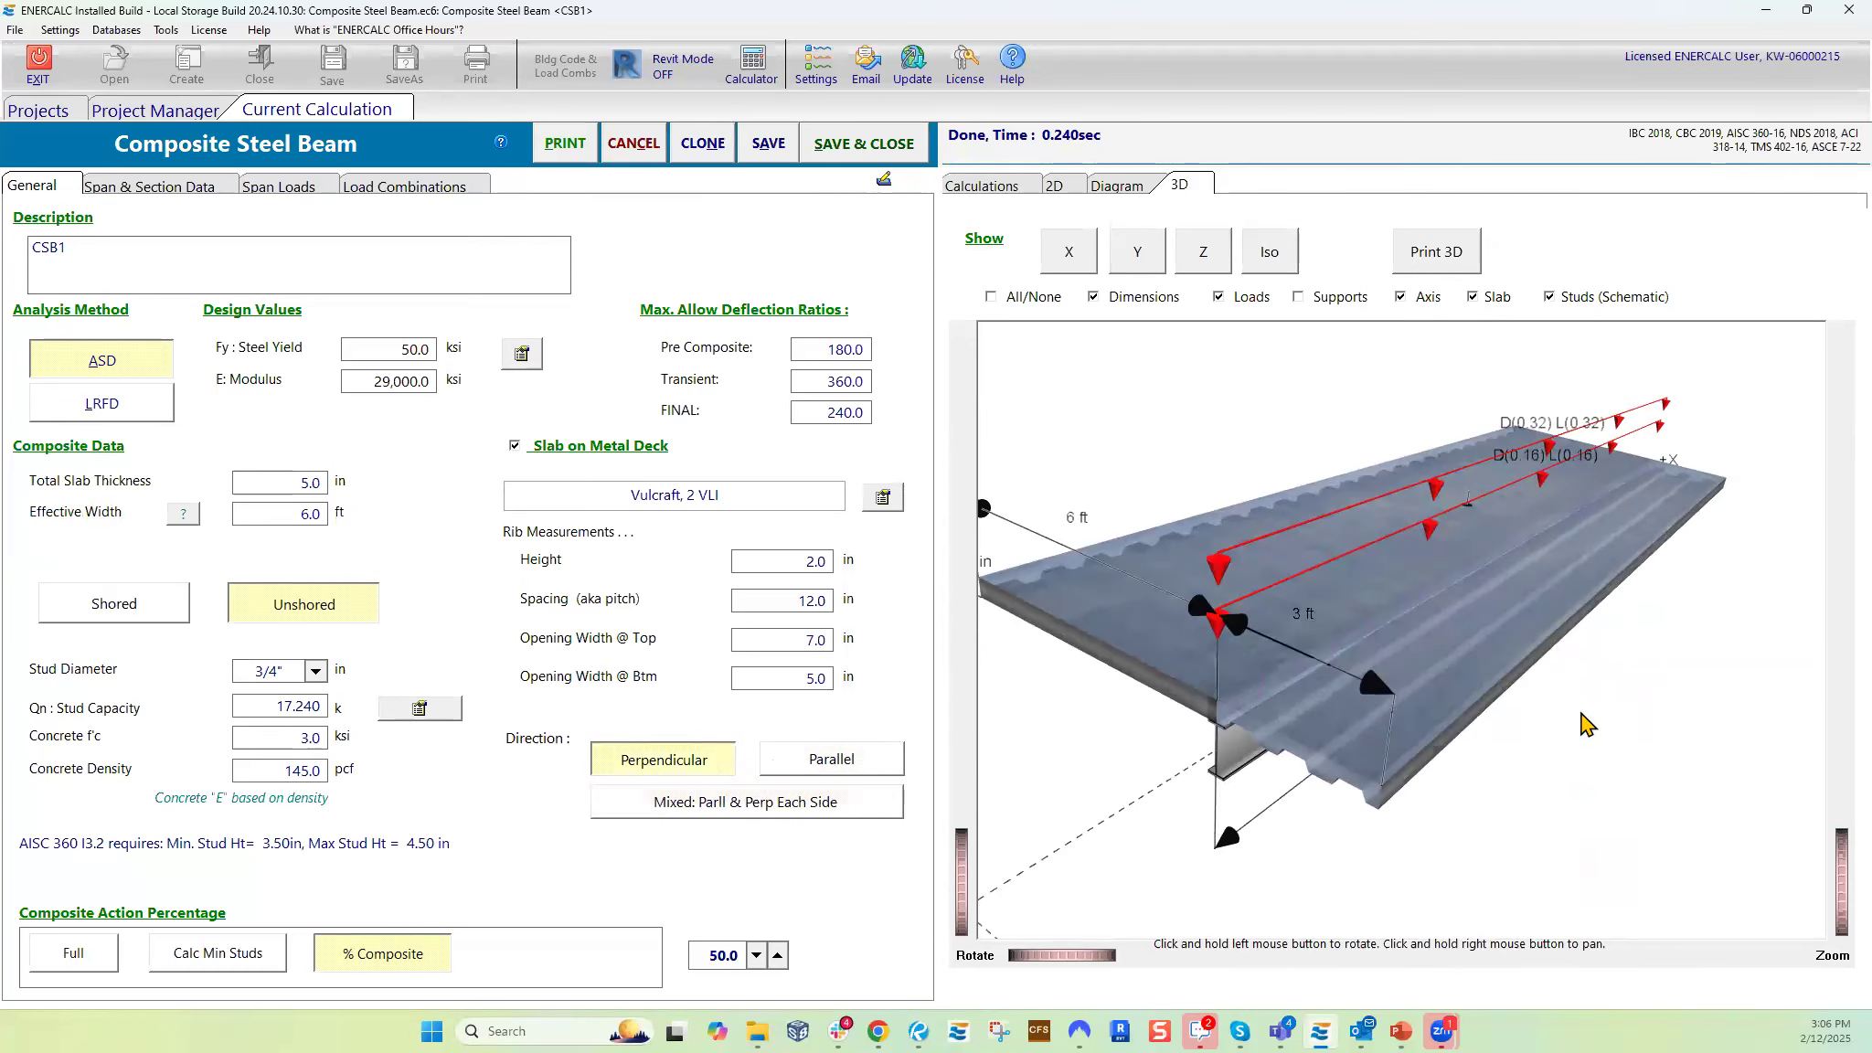
pyautogui.moveTo(1547, 730)
pyautogui.mouseDown()
pyautogui.moveTo(1603, 703)
pyautogui.moveTo(1566, 724)
pyautogui.moveTo(1586, 640)
pyautogui.moveTo(1548, 732)
pyautogui.mouseUp()
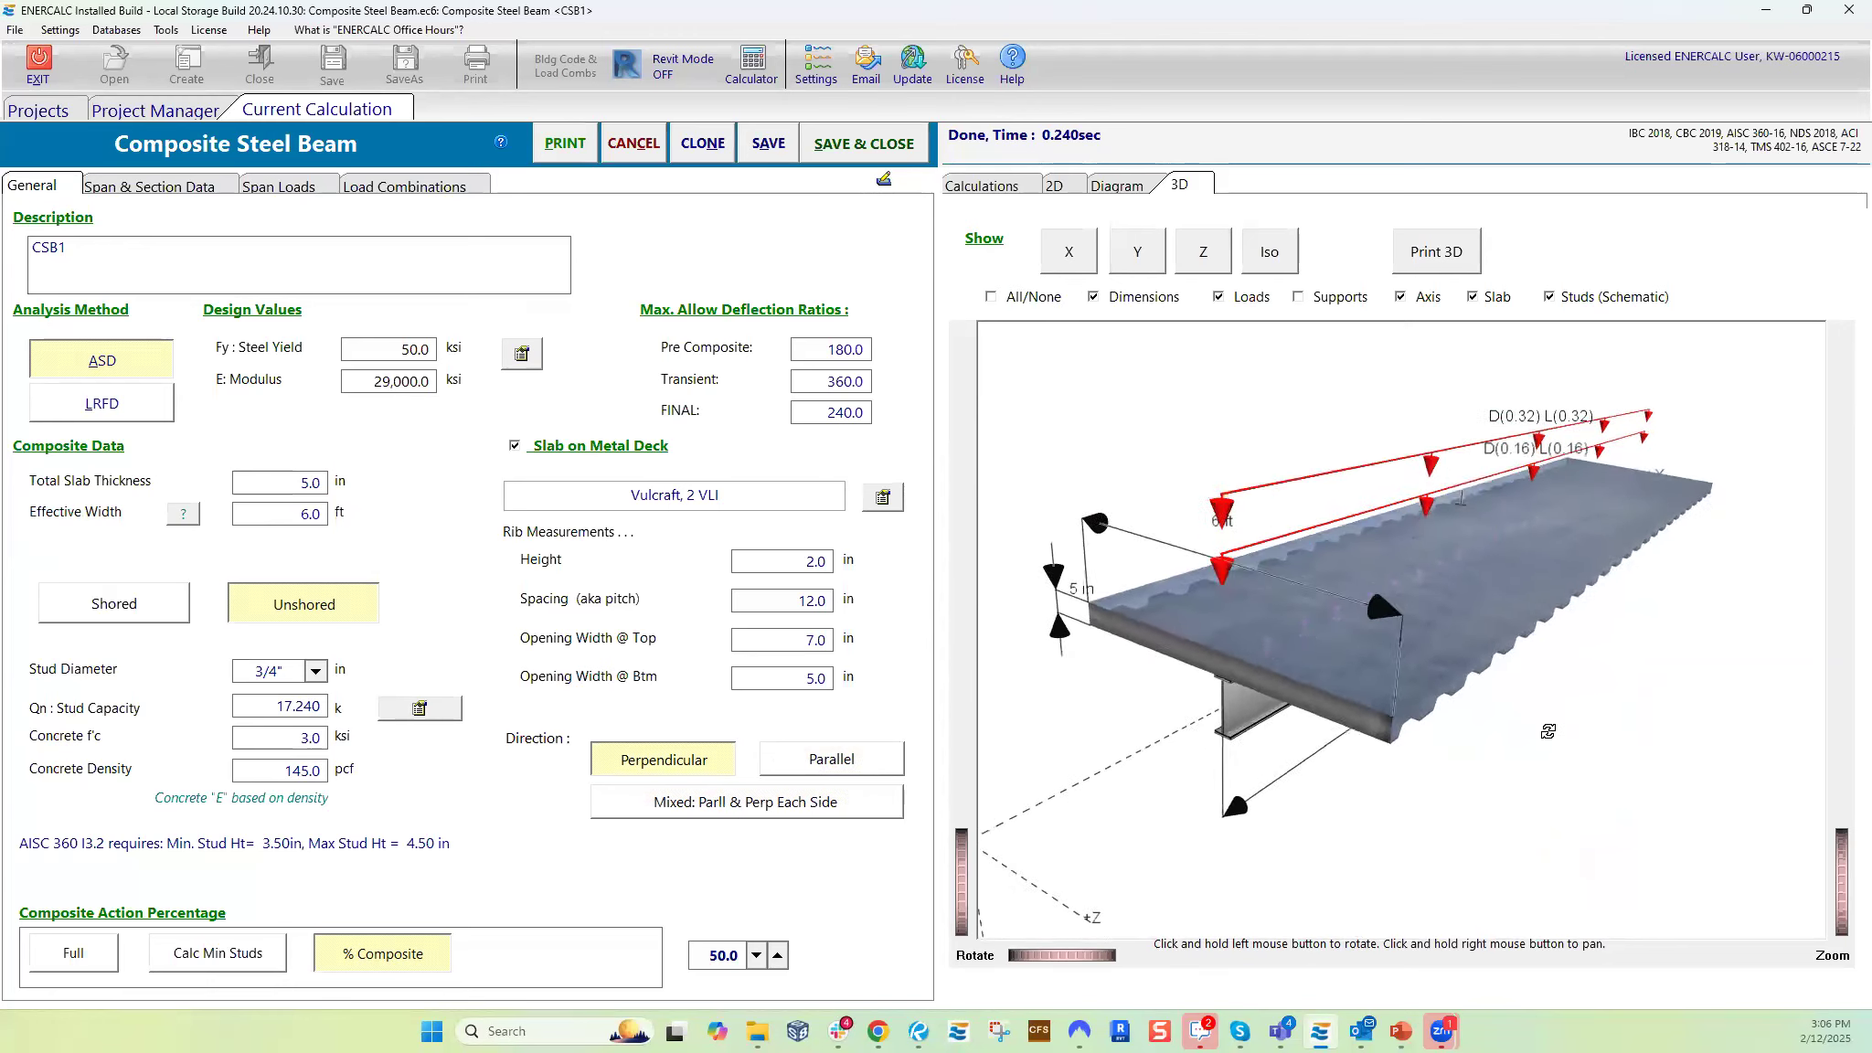
# - Try an effective slab width of 9 ft, inspect it in the 3D model, and restore the width to 6 ft
pyautogui.click(302, 515)
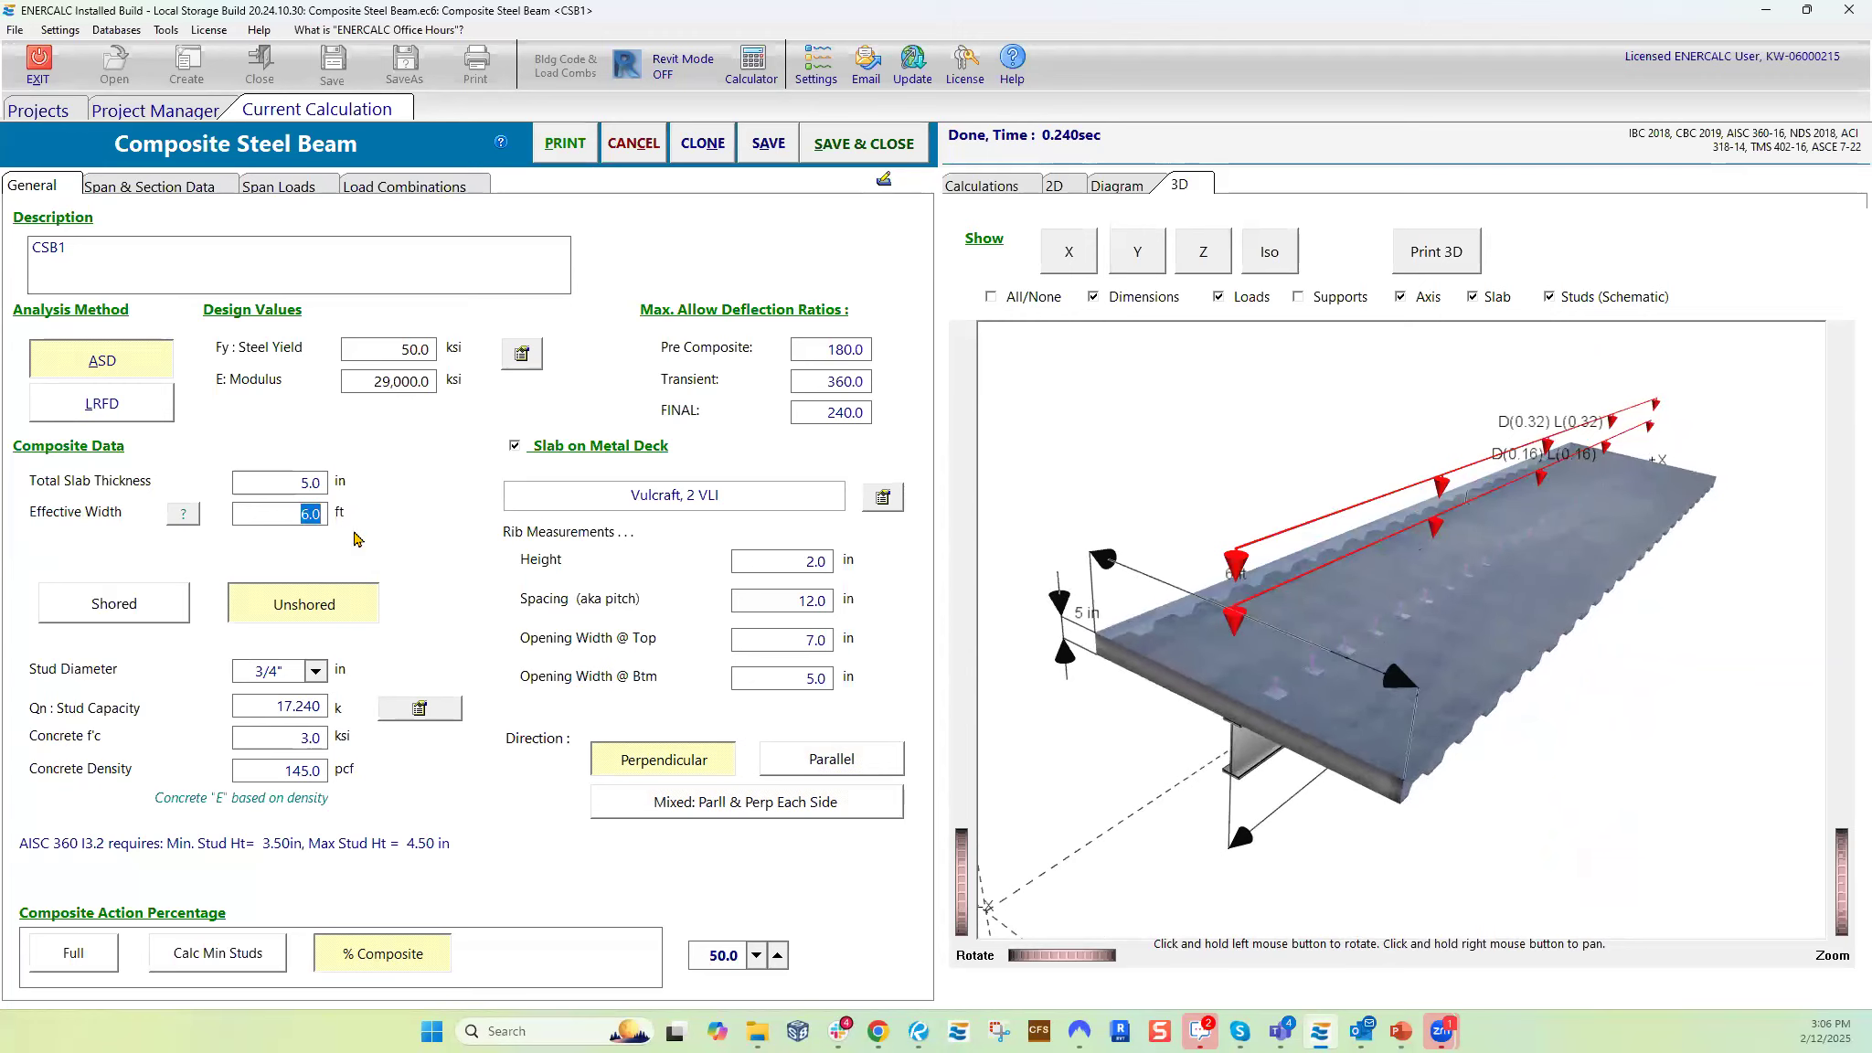
pyautogui.press('Tab')
pyautogui.moveTo(1711, 678); pyautogui.dragTo(1706, 671)
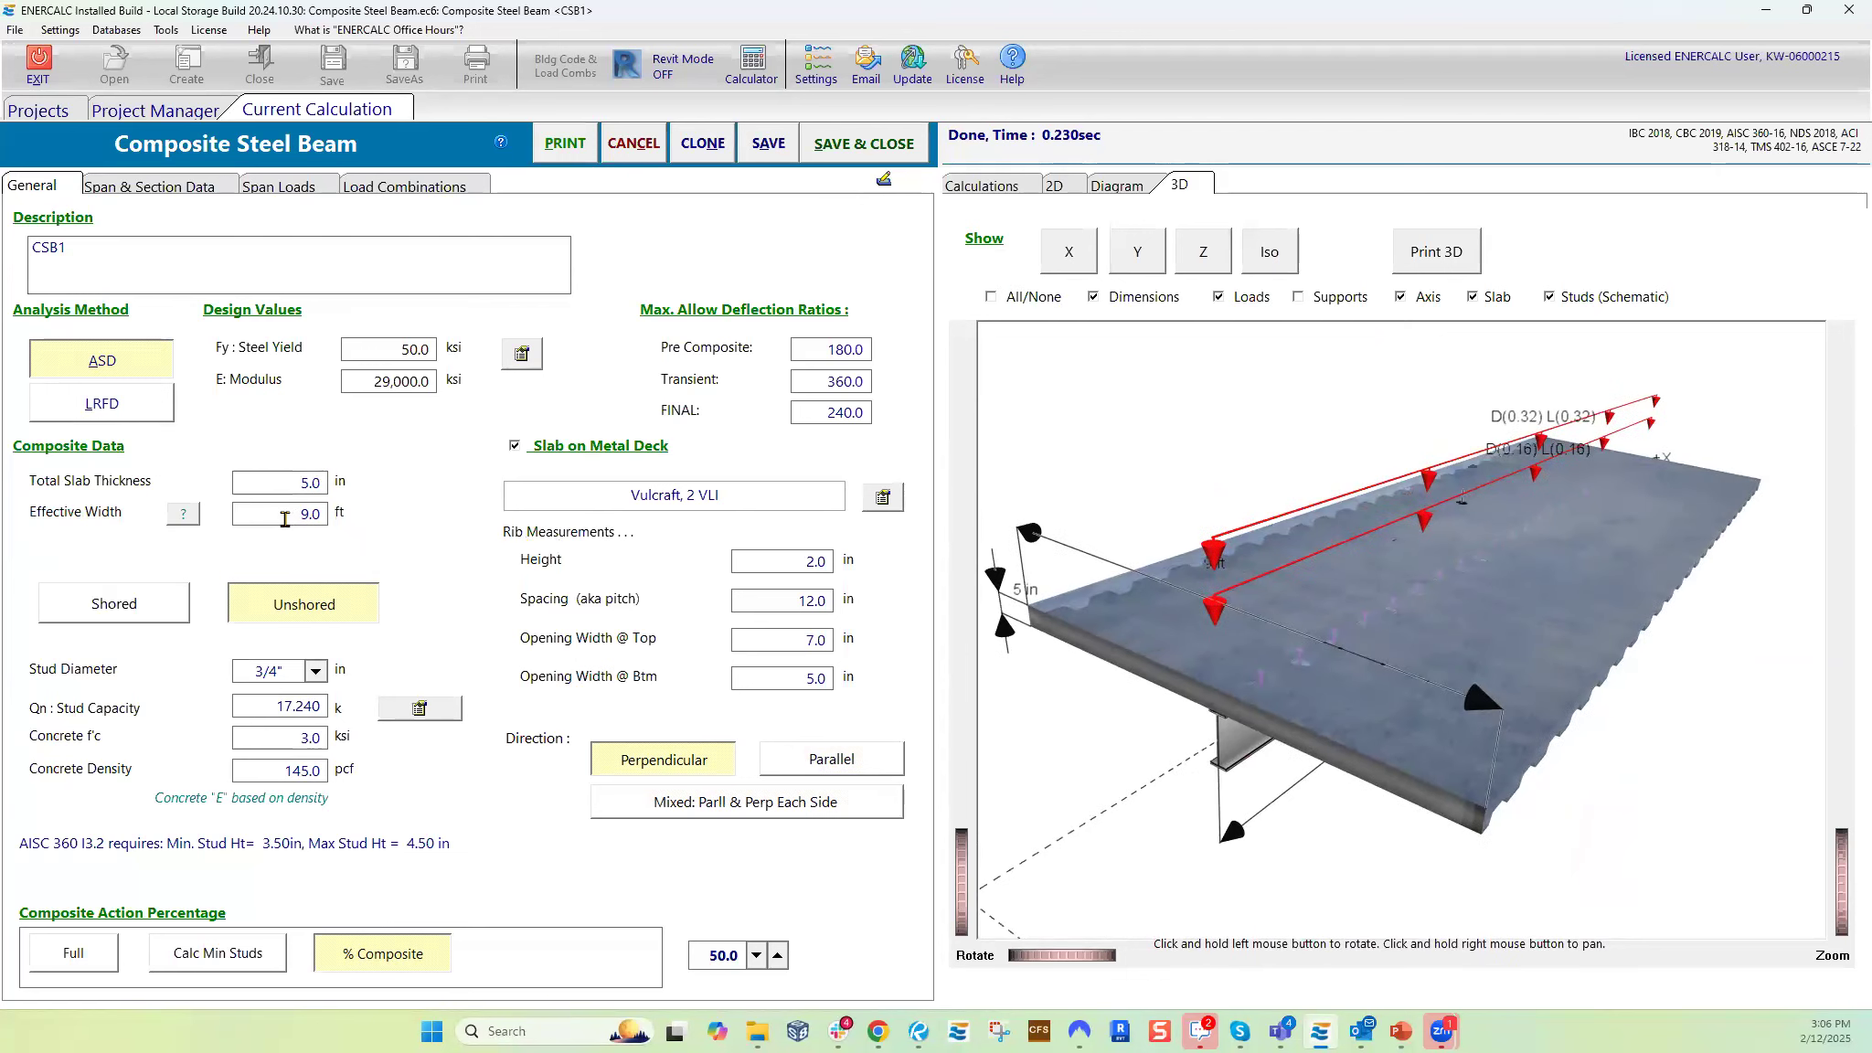
pyautogui.hotkey('shift', 'End')
pyautogui.write('6')
pyautogui.moveTo(1555, 722); pyautogui.dragTo(1547, 725)
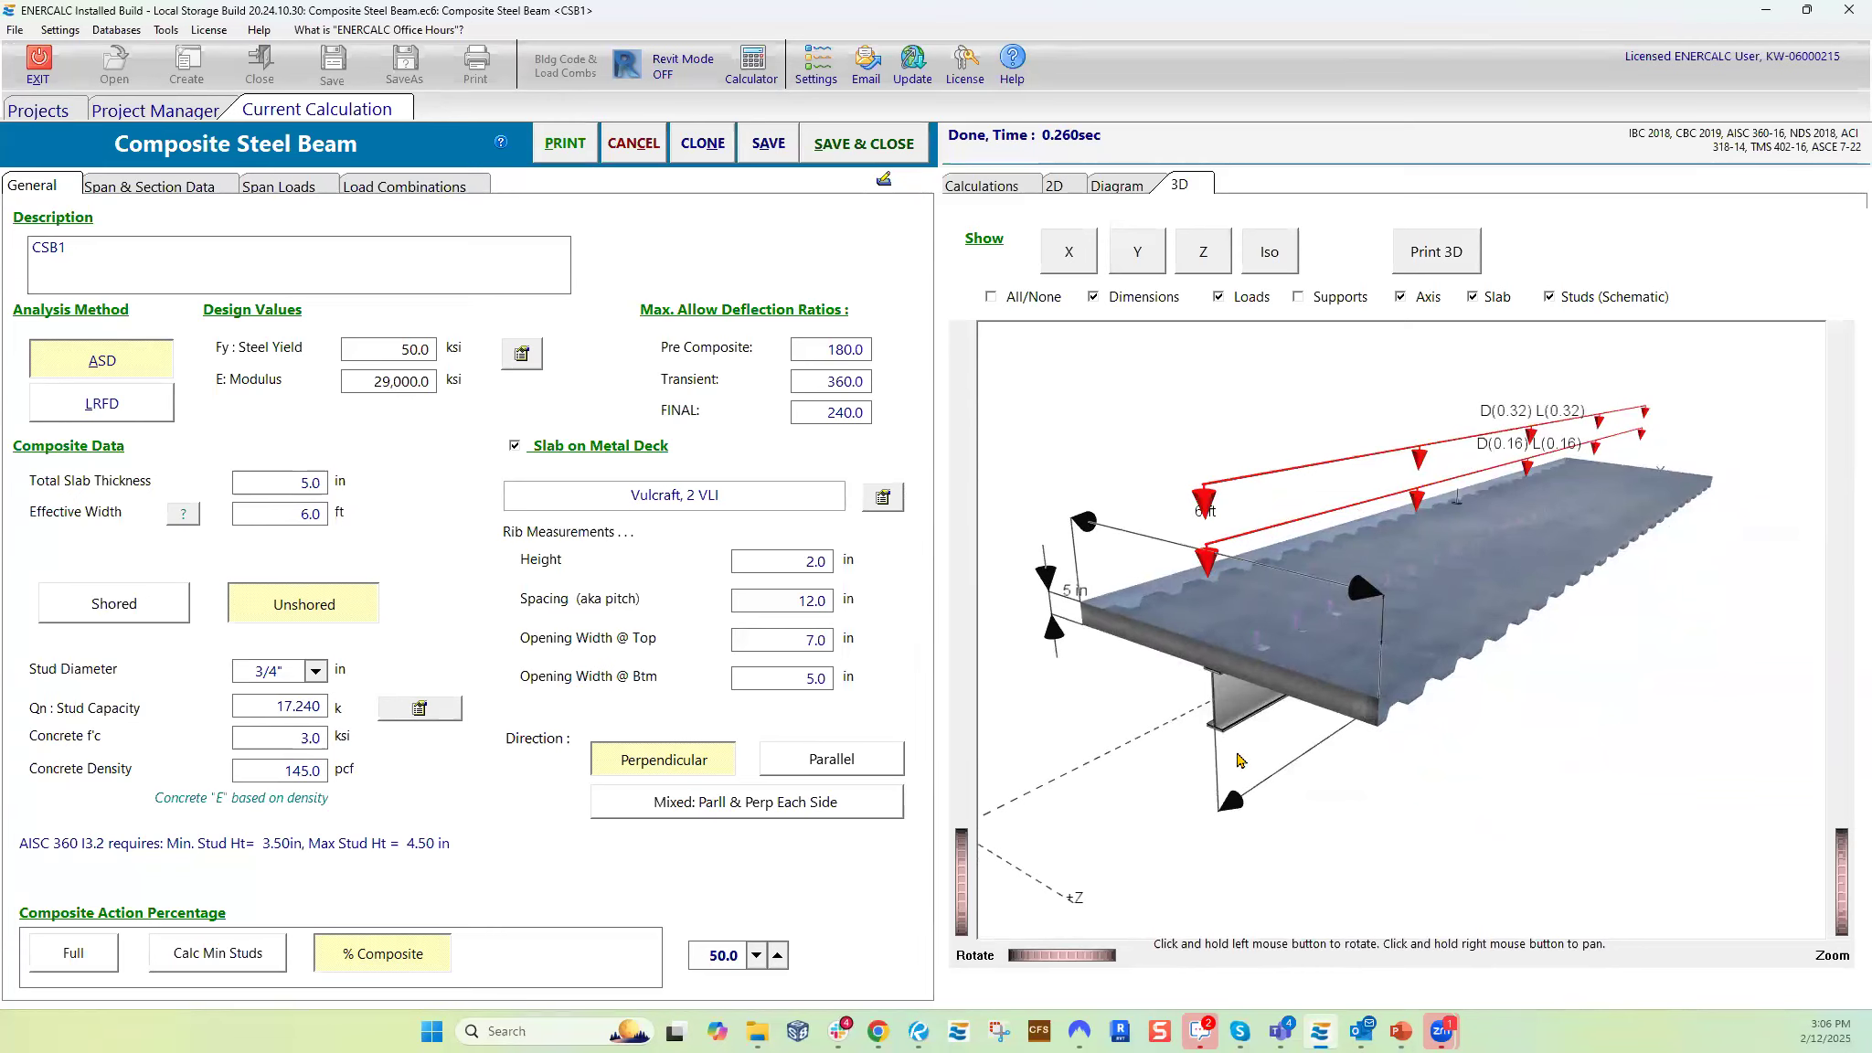
pyautogui.moveTo(1164, 704)
pyautogui.mouseDown()
pyautogui.moveTo(1153, 721)
pyautogui.moveTo(1168, 714)
pyautogui.mouseUp()
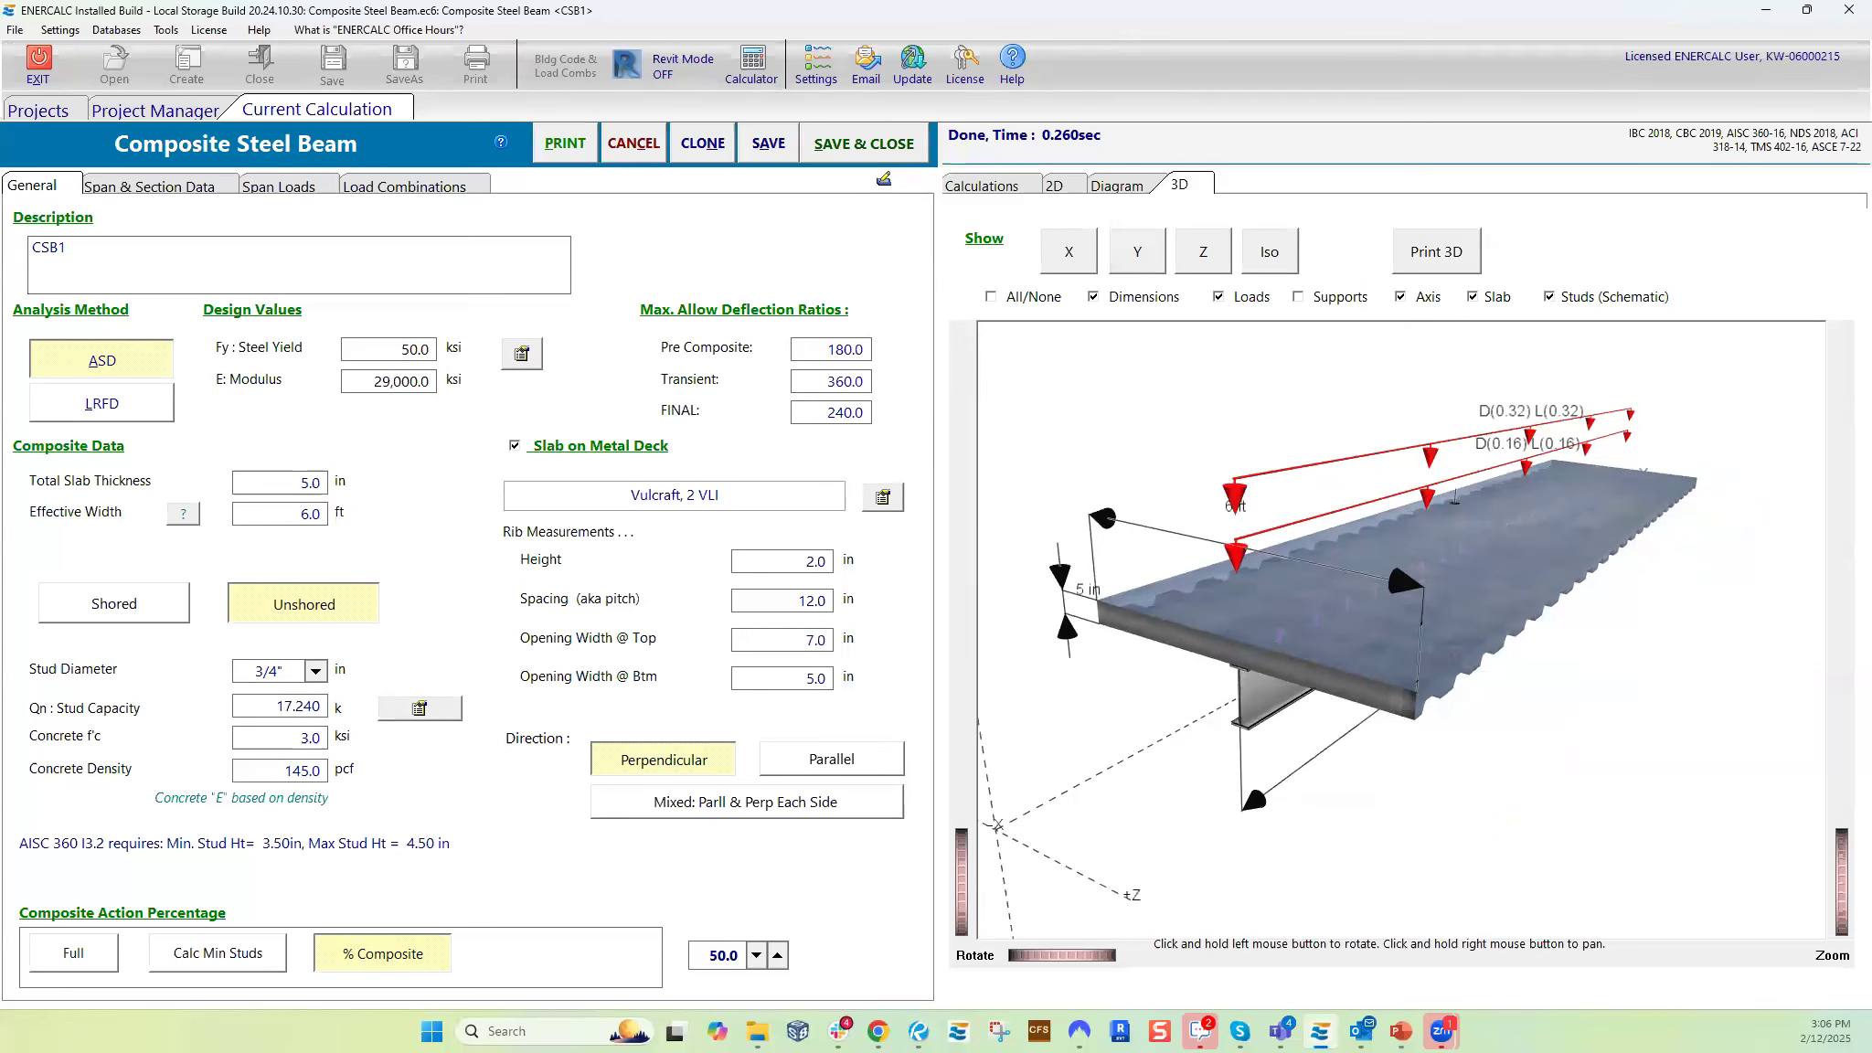
# - Switch to the web browser and open the ENERCALC home page in a new tab
pyautogui.hotkey('alt', 'Tab')
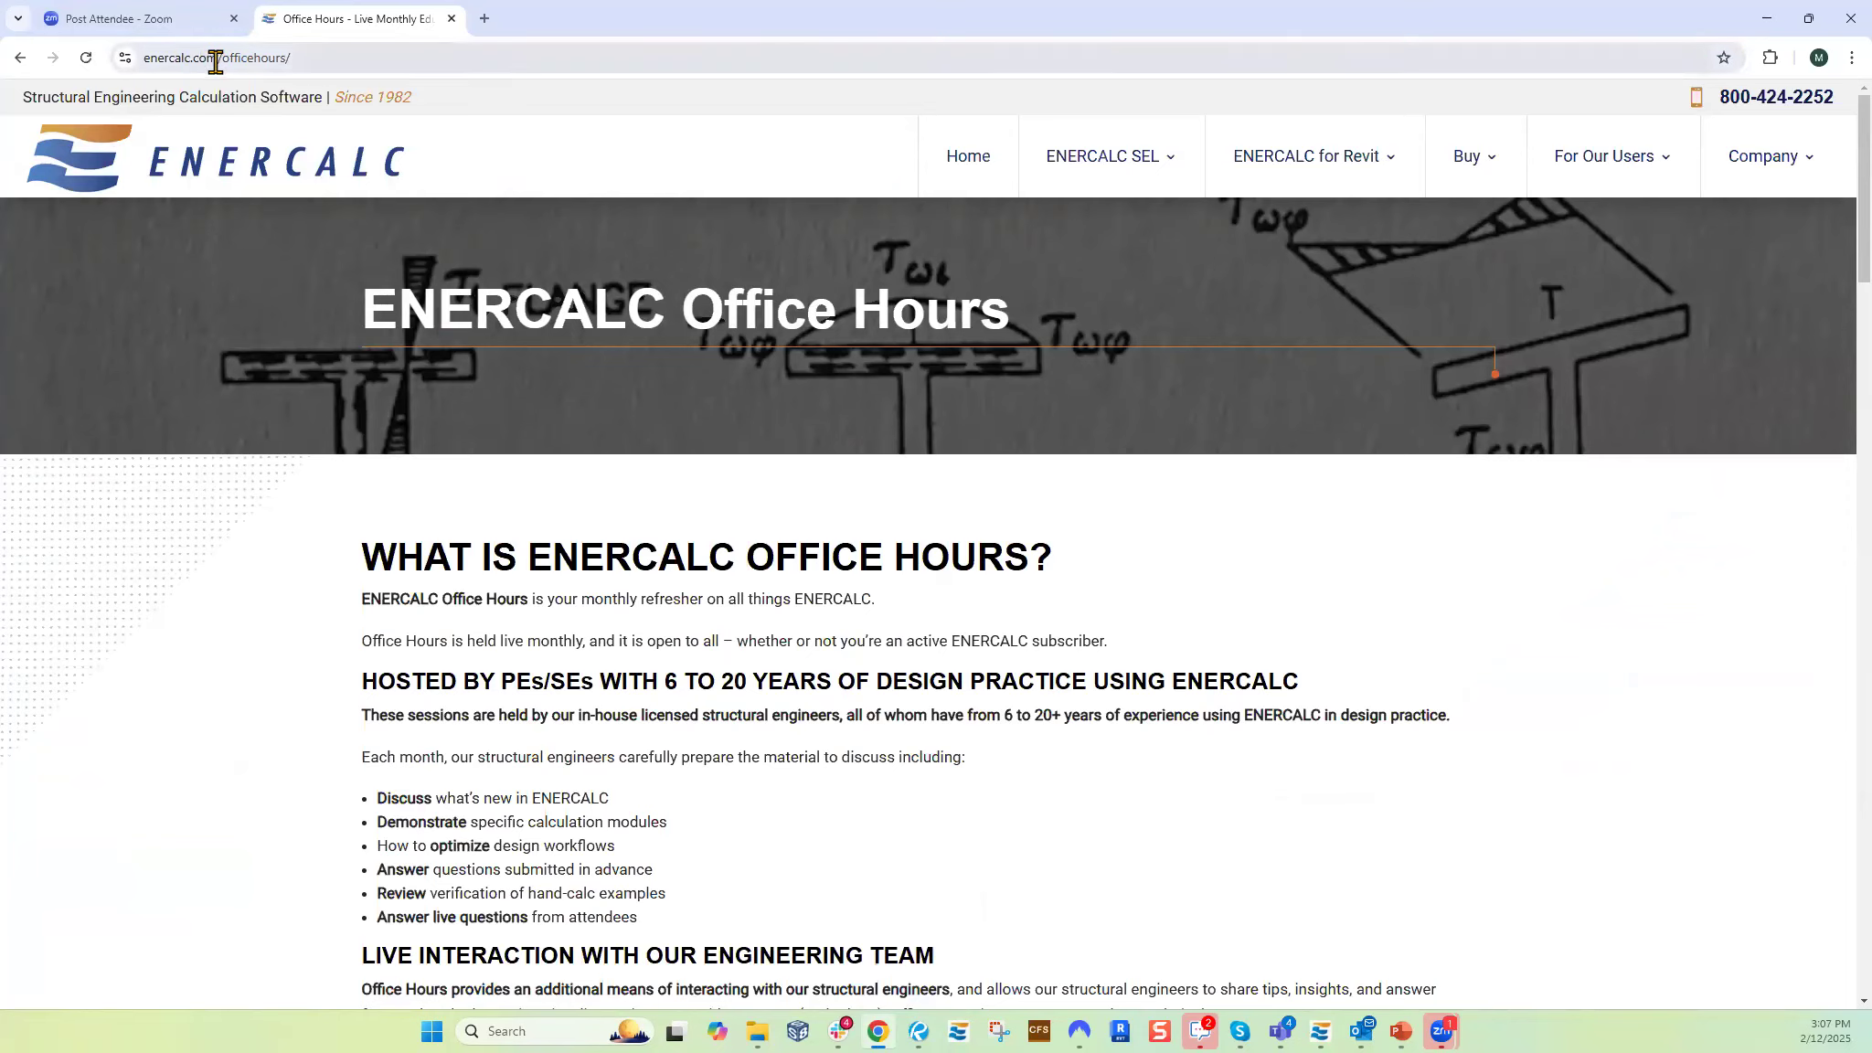
pyautogui.middleClick(174, 182)
pyautogui.click(564, 20)
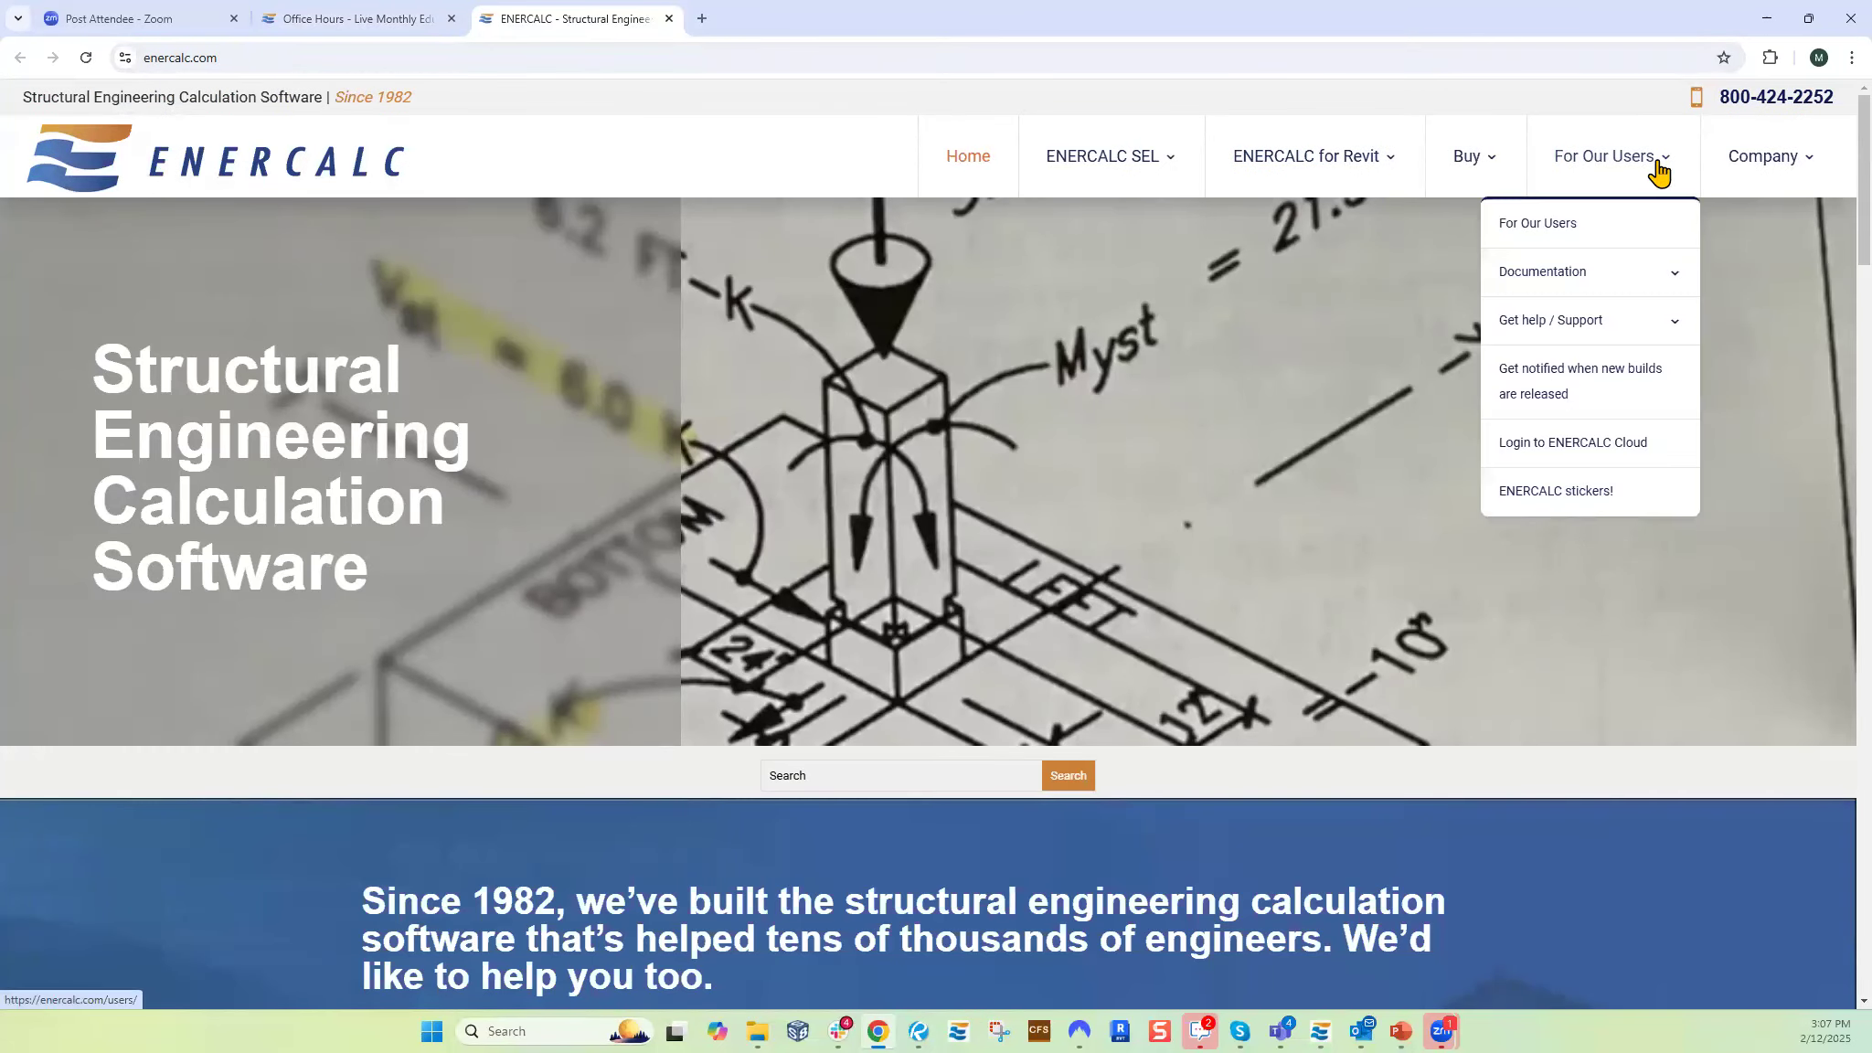
# - Open the Office Hours – Live Monthly Education and Q&A page from the website's user support resources
pyautogui.moveTo(1673, 169)
pyautogui.moveTo(1666, 333)
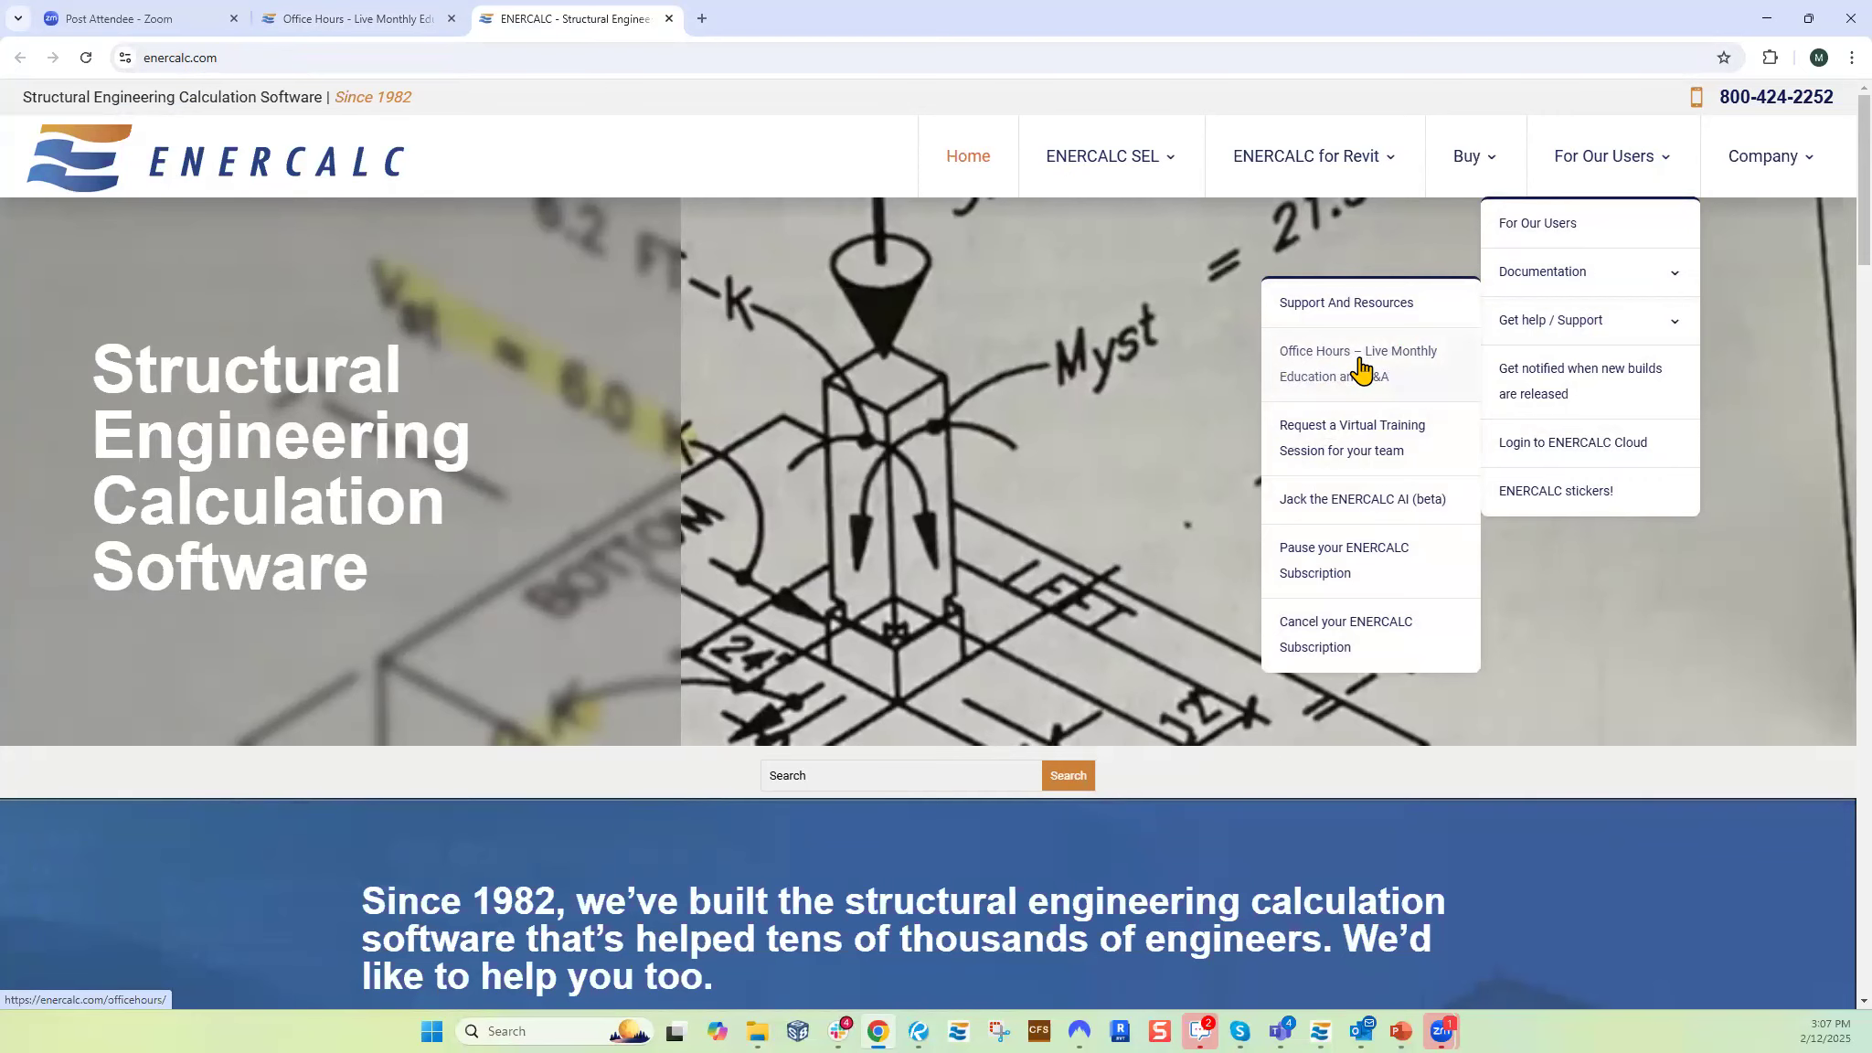
pyautogui.click(1408, 369)
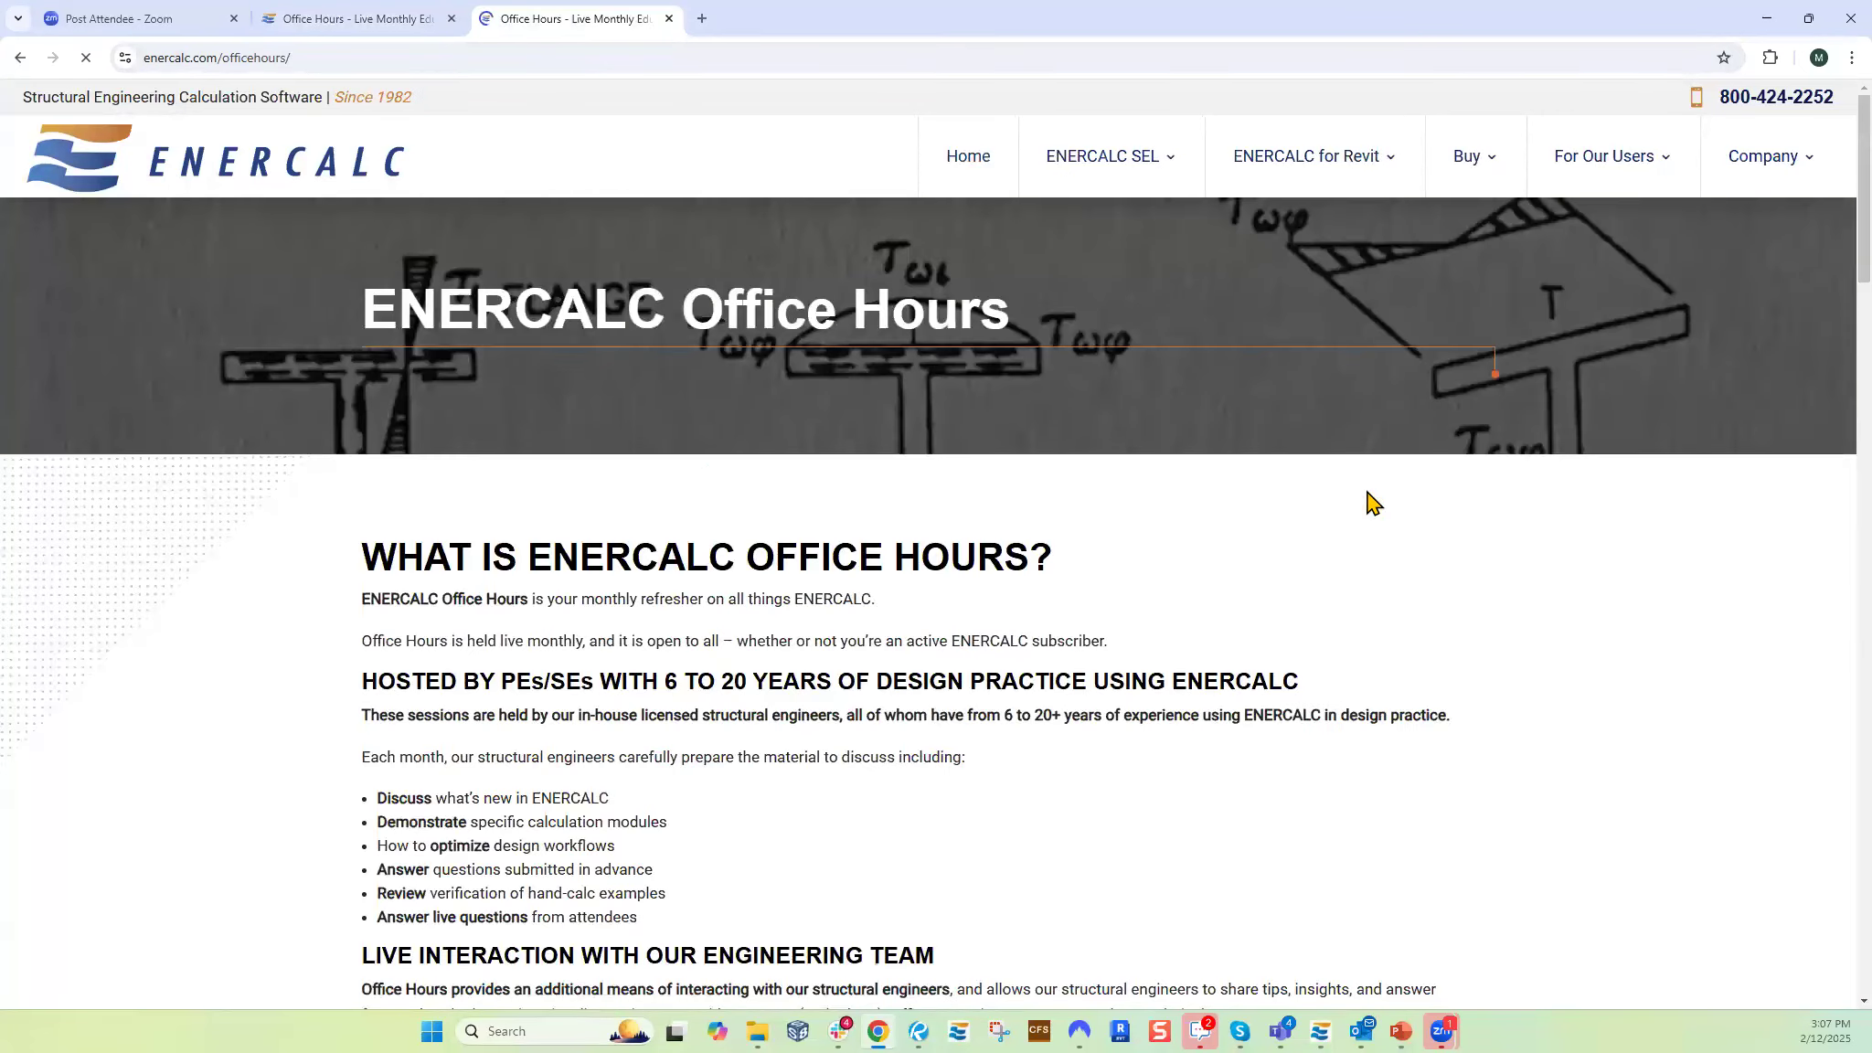
# - Review the Office Hours reminder registration form and the date and topic of the next session
pyautogui.scroll(-1, 1161, 429)
pyautogui.scroll(-8, 1006, 439)
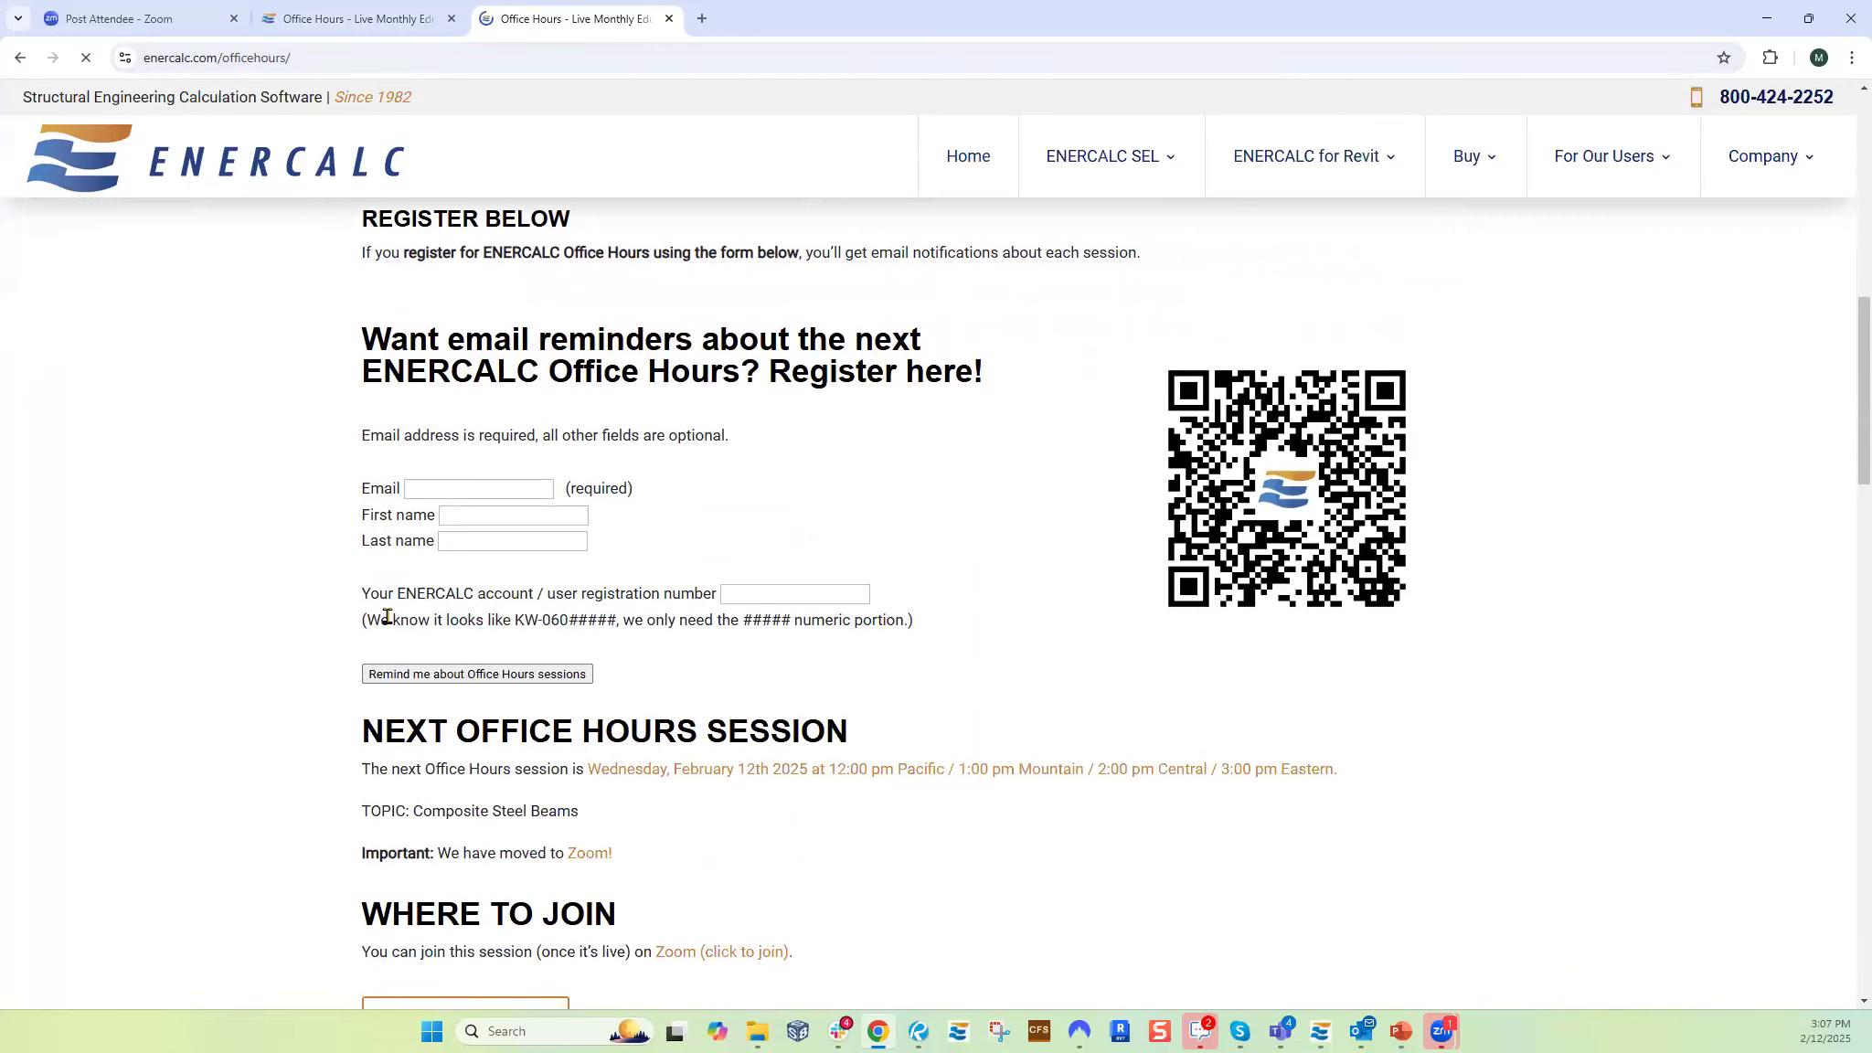
pyautogui.scroll(-4, 887, 413)
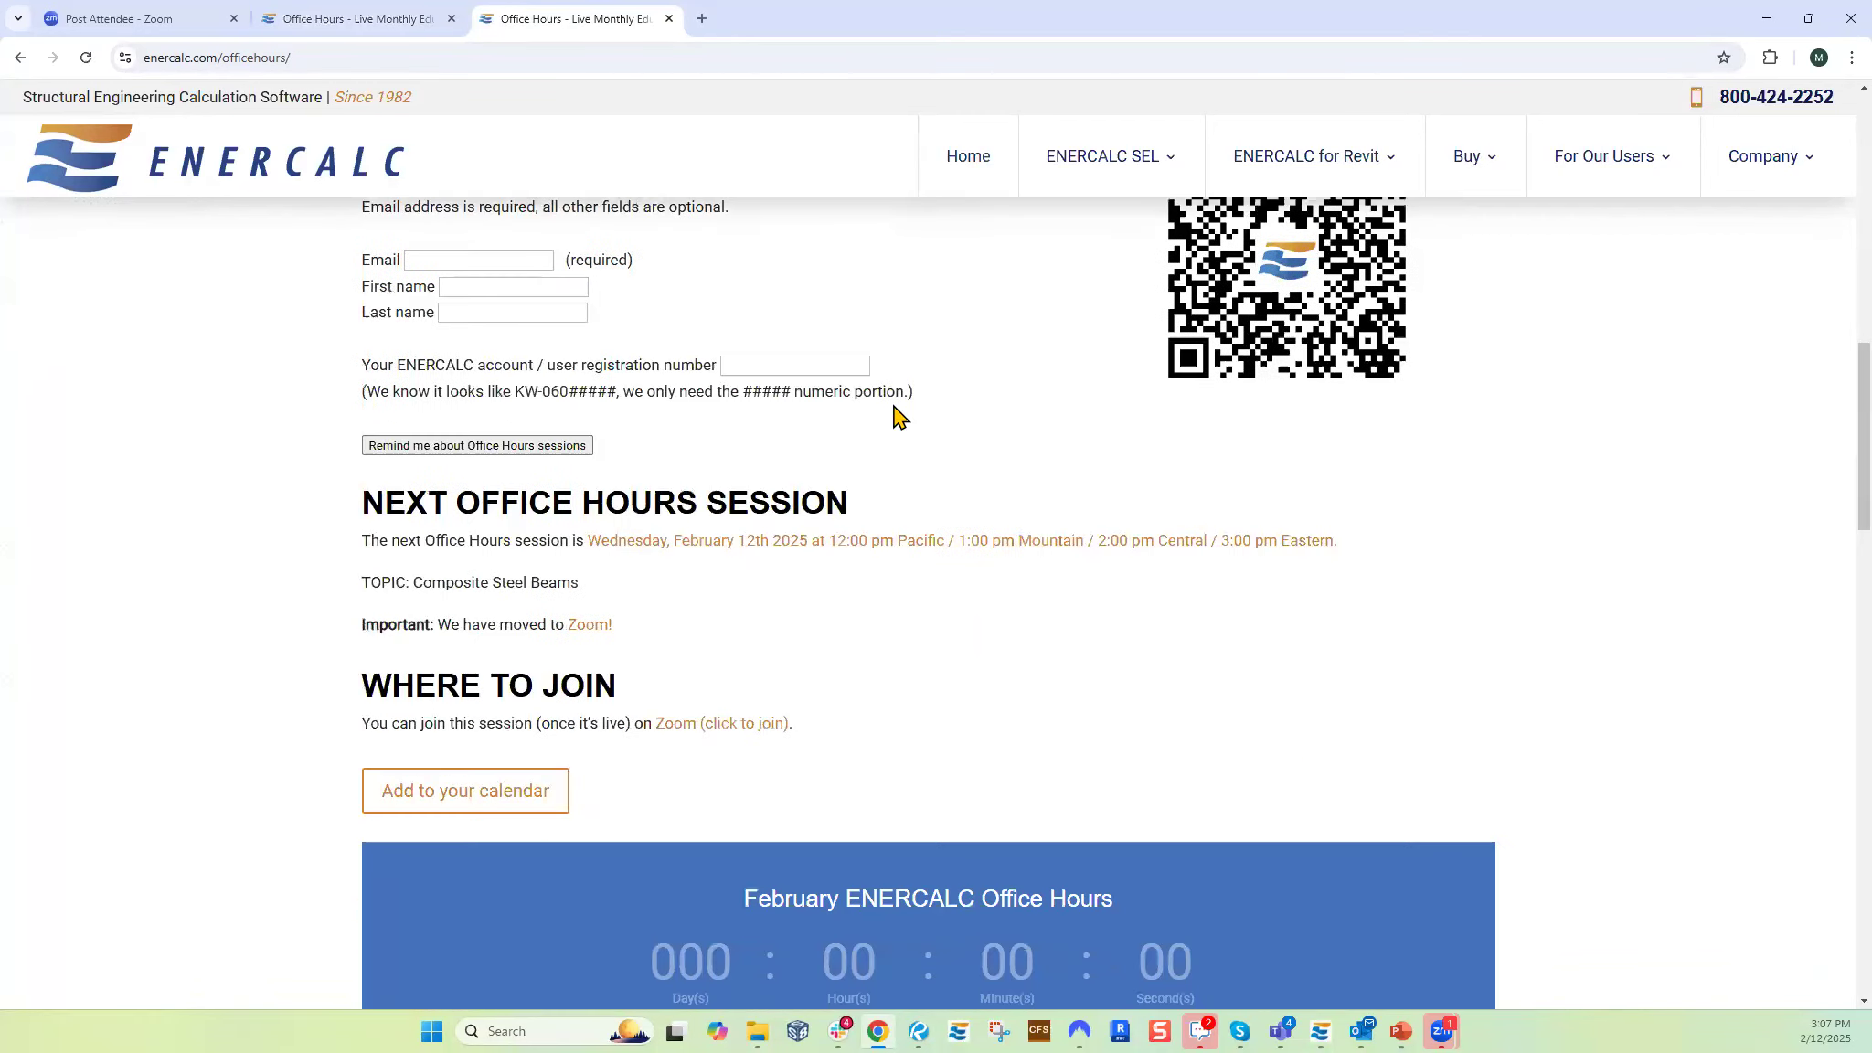
pyautogui.moveTo(365, 366); pyautogui.dragTo(827, 365)
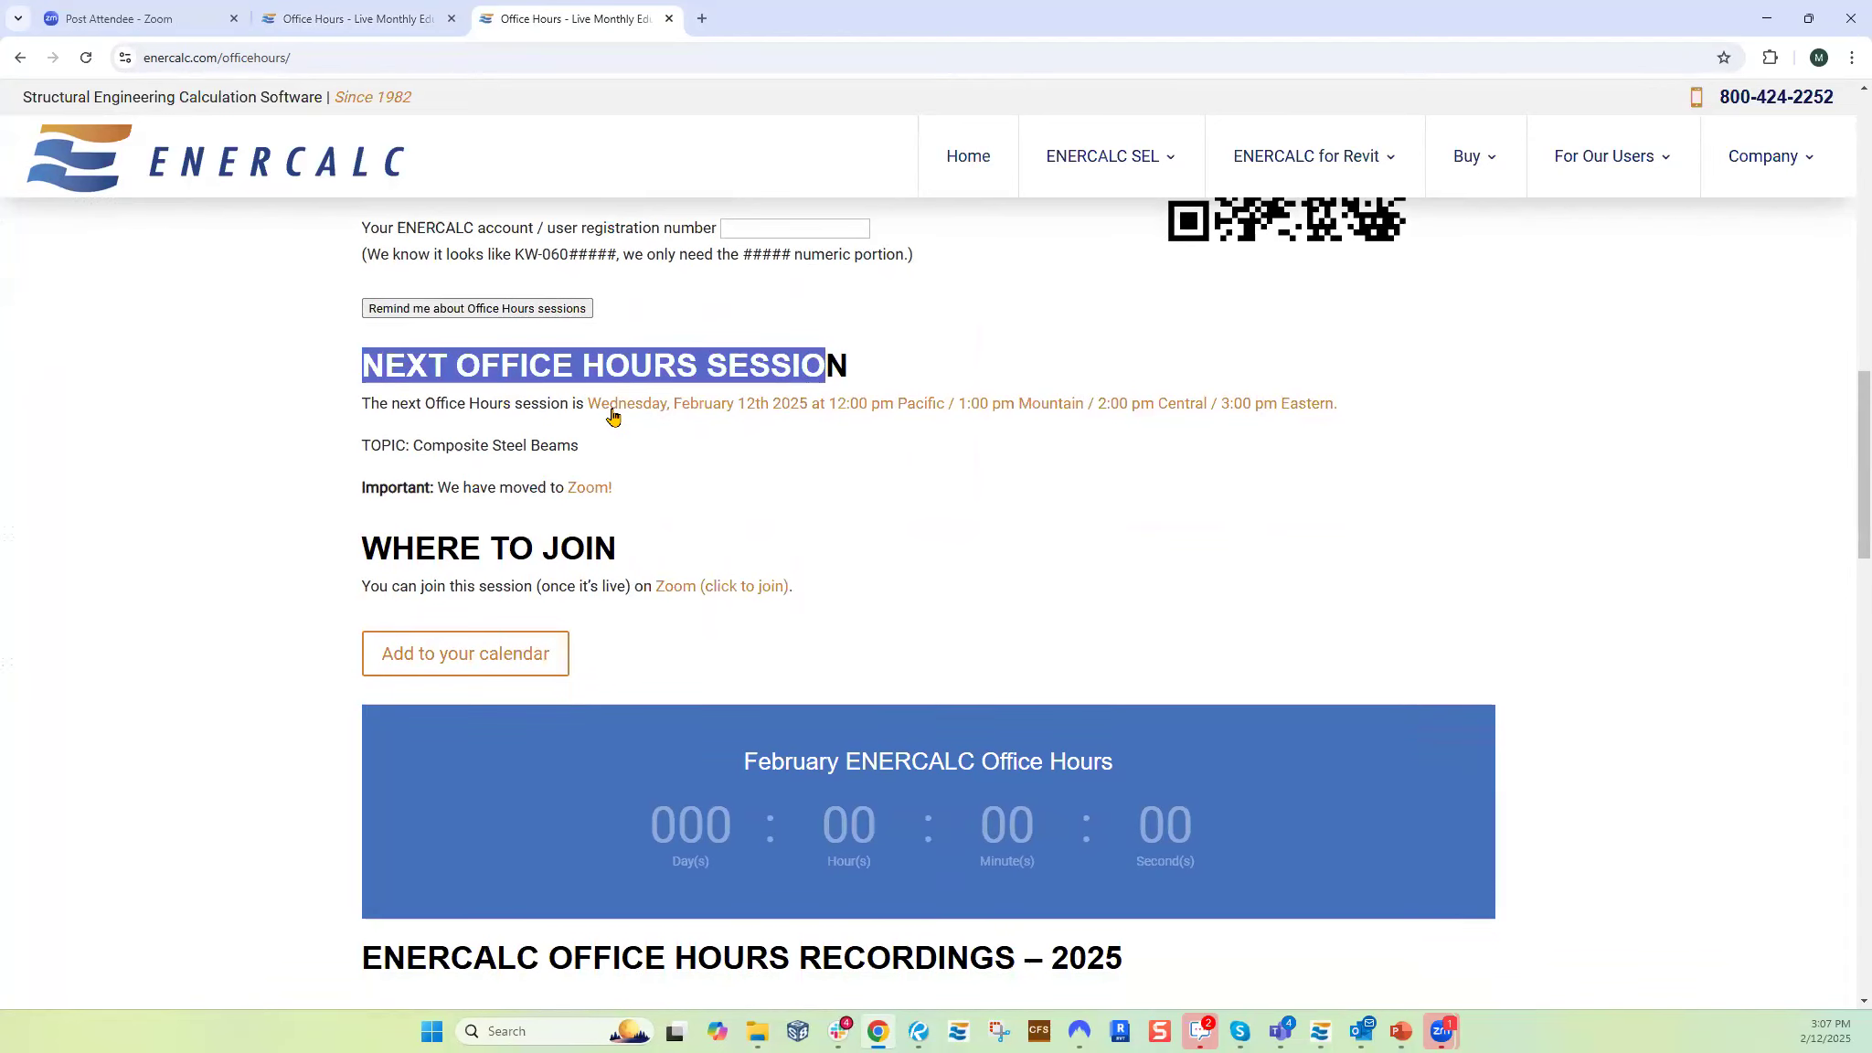
pyautogui.moveTo(387, 405); pyautogui.dragTo(750, 407)
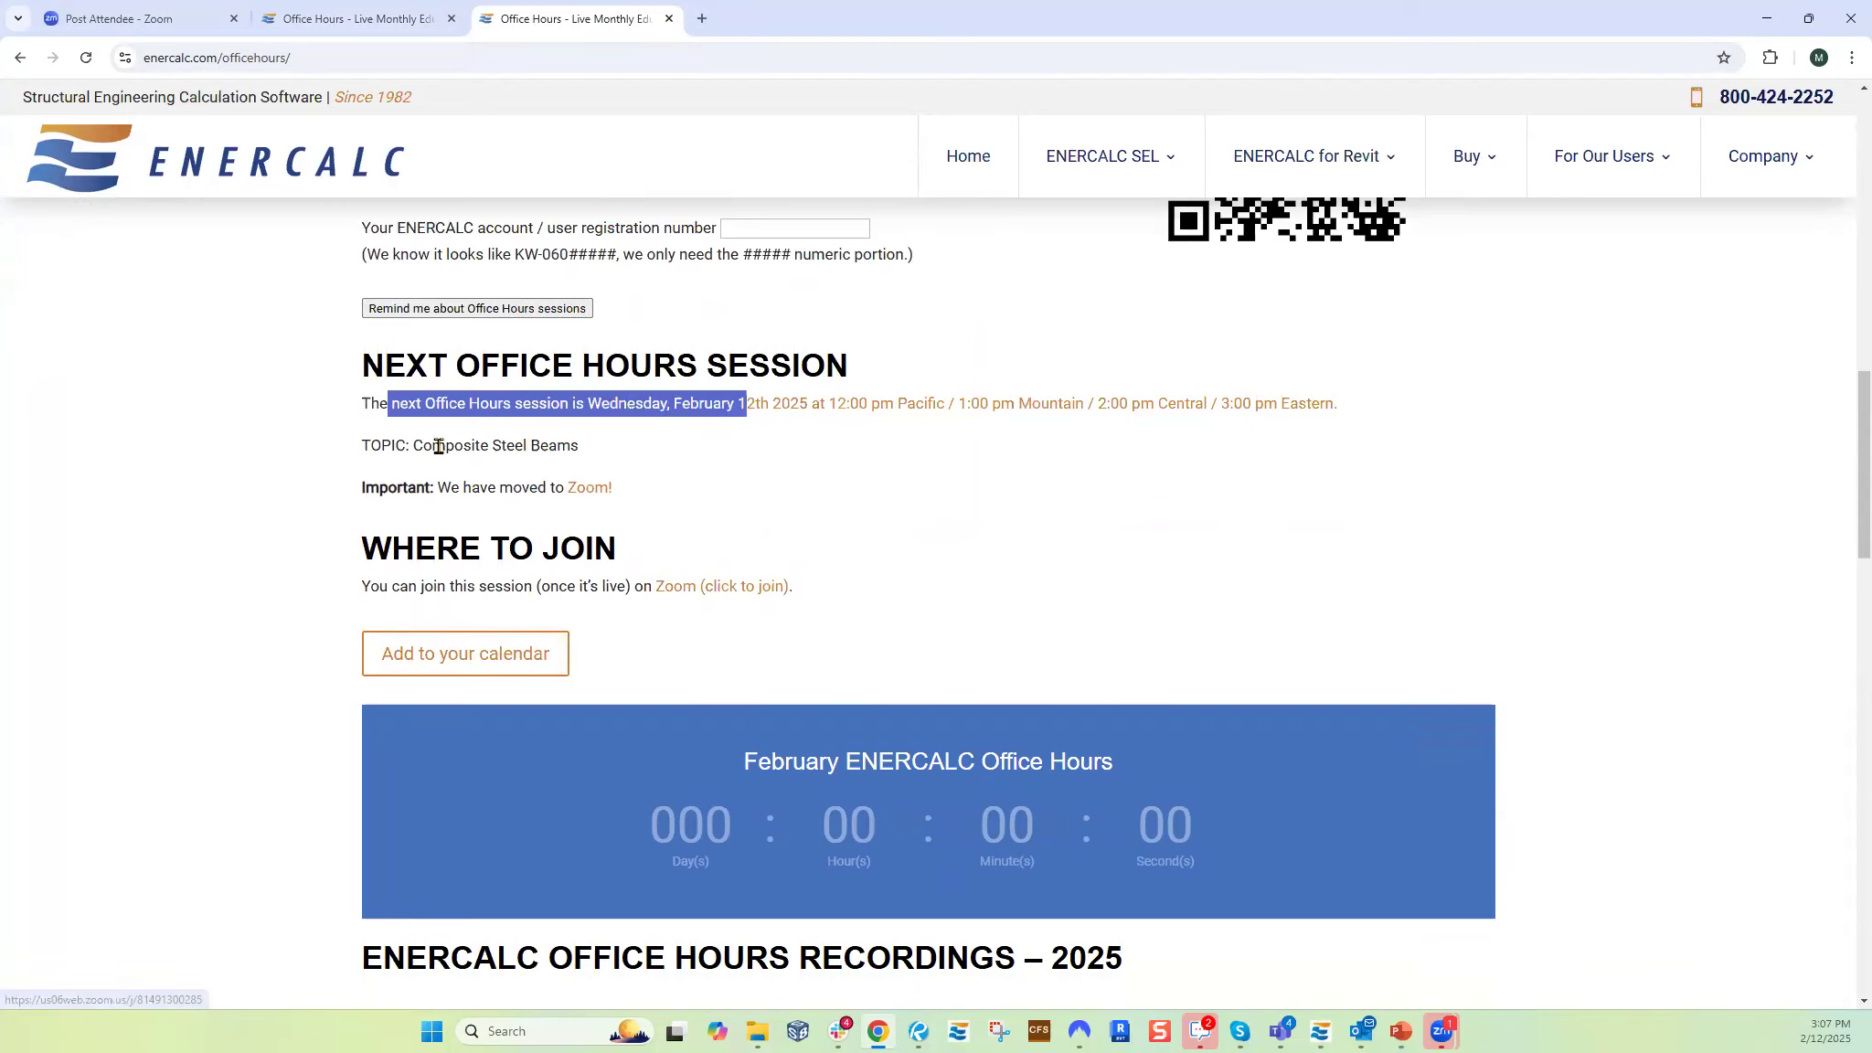
pyautogui.moveTo(405, 447); pyautogui.dragTo(598, 450)
pyautogui.click(760, 463)
pyautogui.scroll(-1, 761, 464)
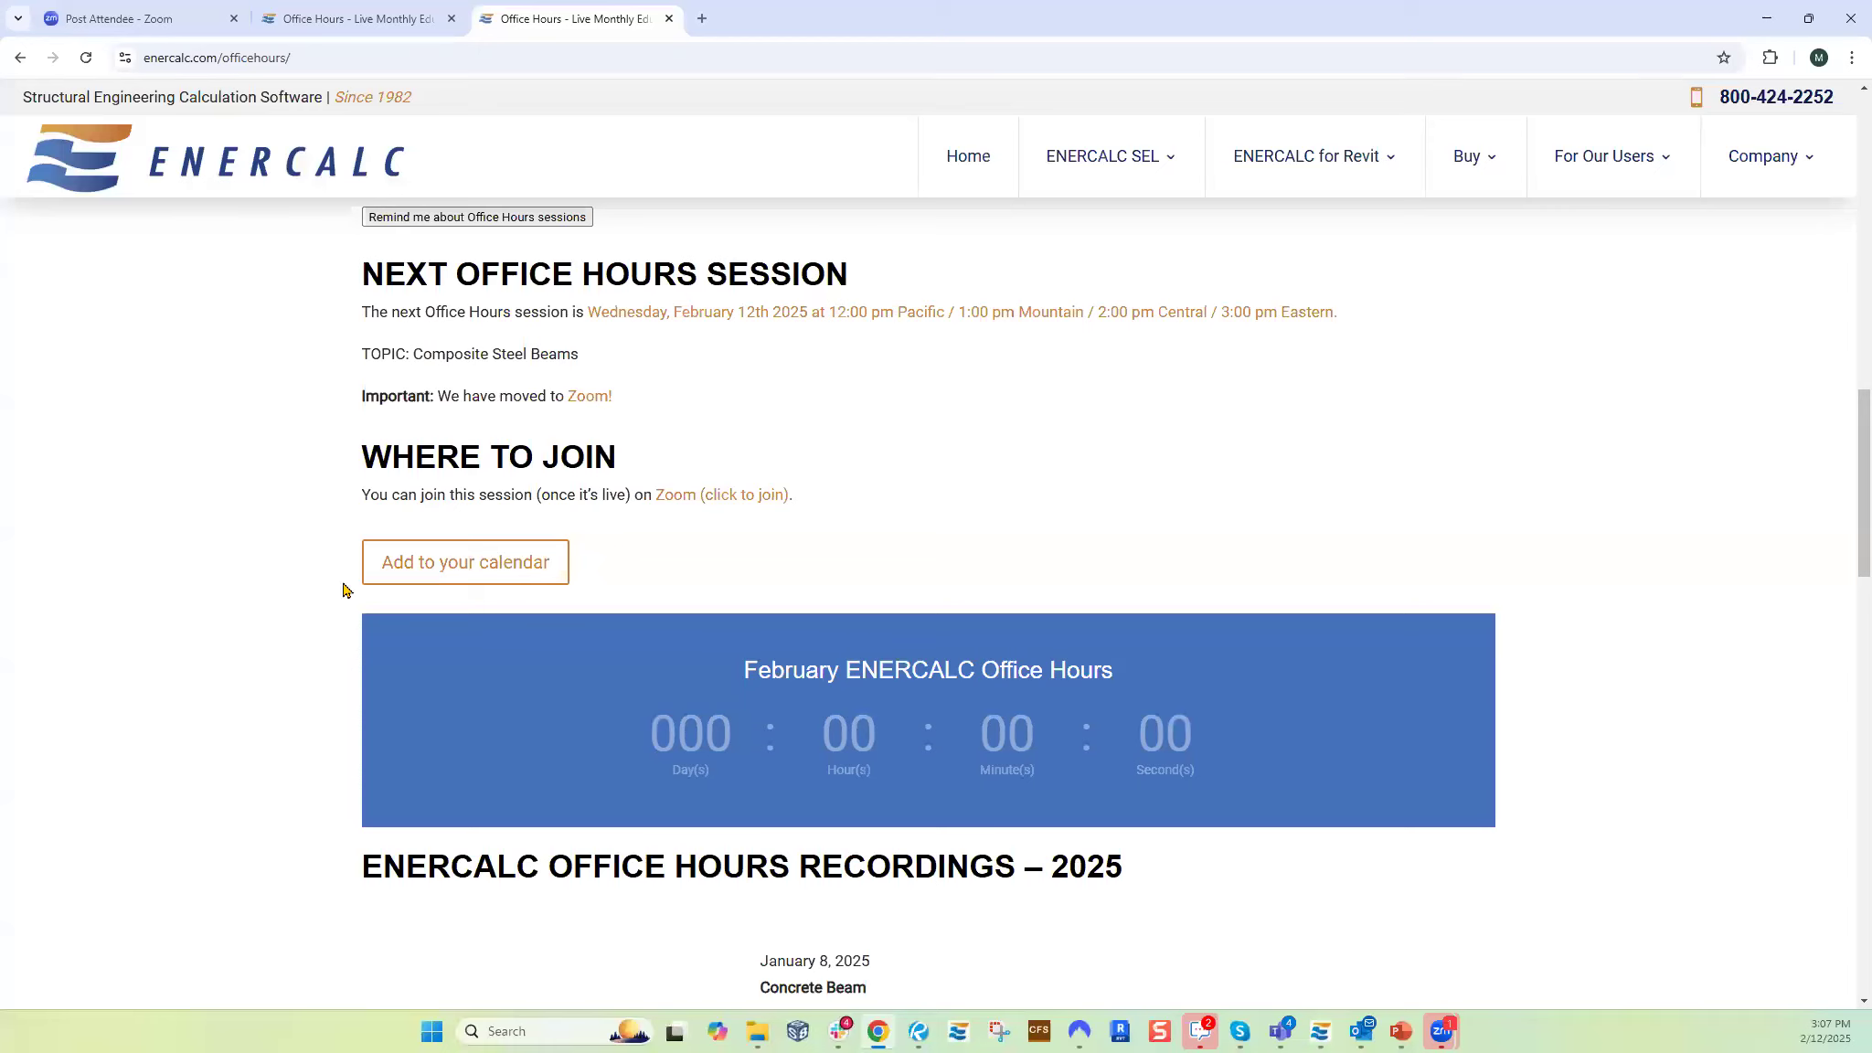
# - Look through the 2024 Office Hours recordings and their topics
pyautogui.scroll(-3, 589, 530)
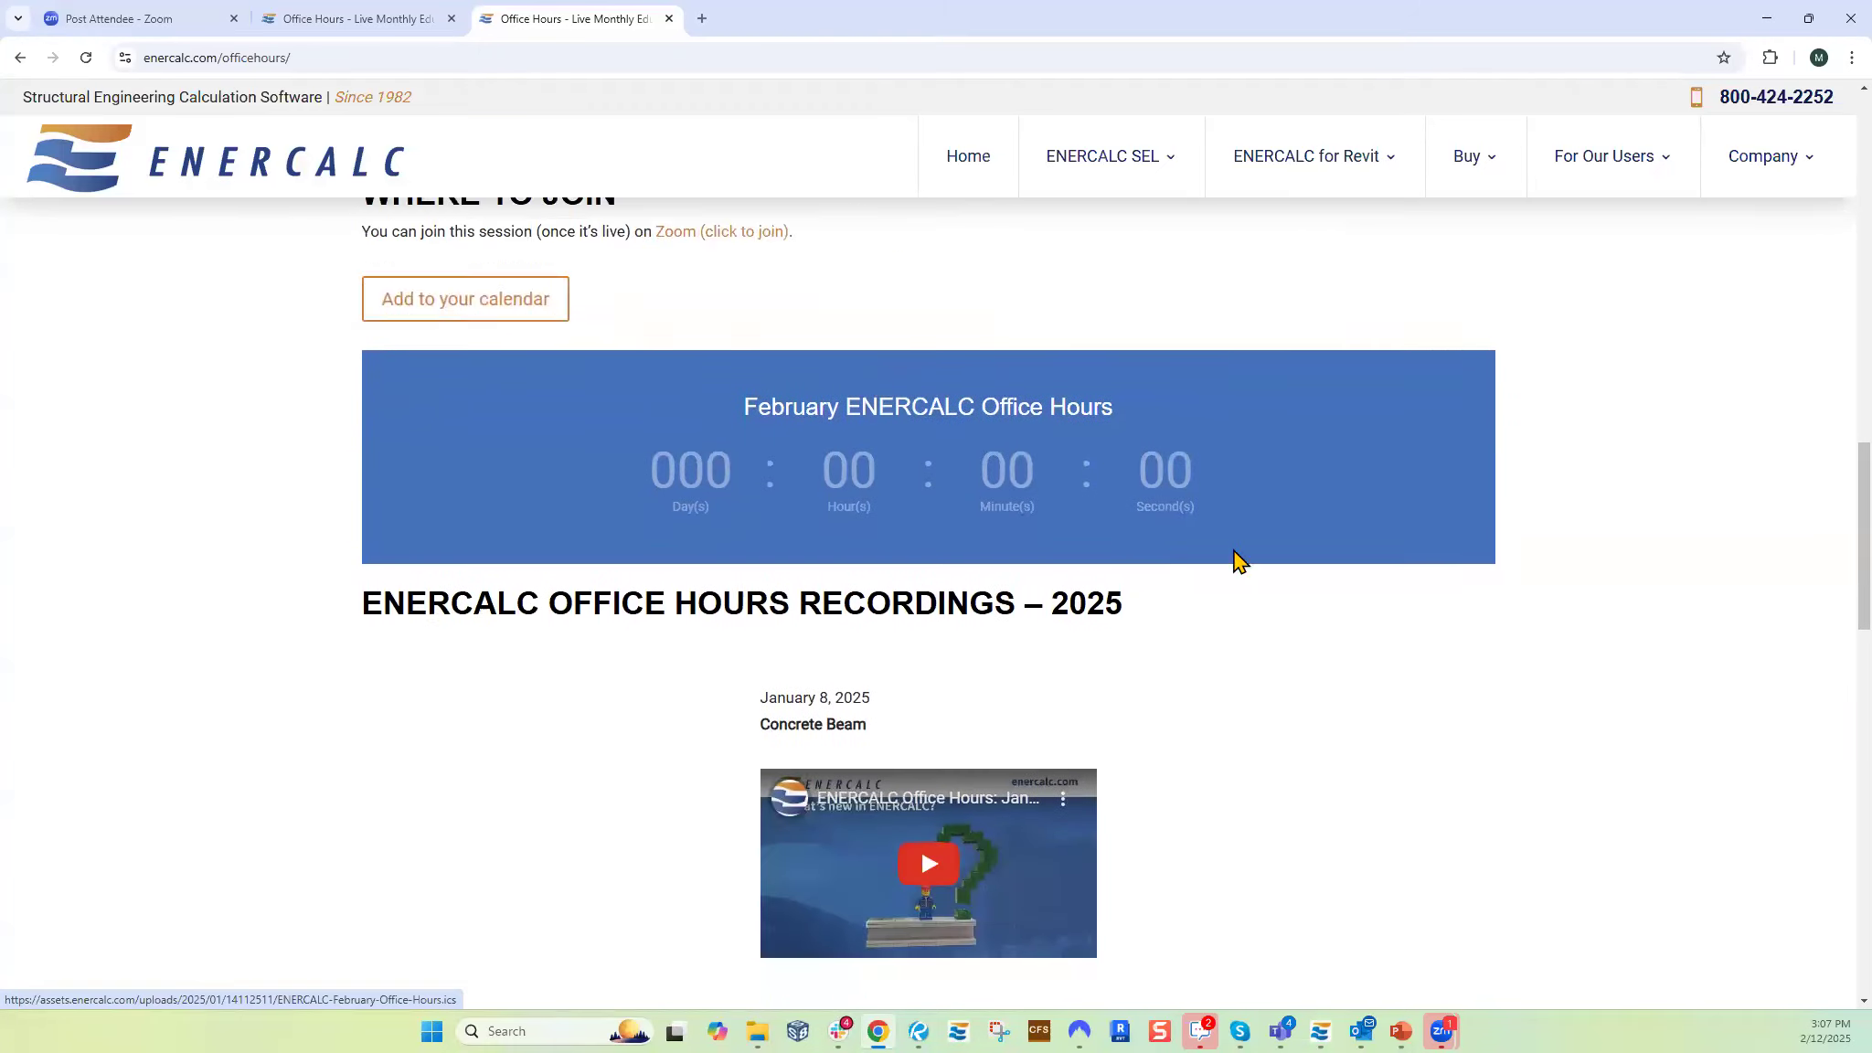
pyautogui.scroll(-4, 1216, 572)
pyautogui.scroll(1, 1014, 543)
pyautogui.scroll(-2, 576, 585)
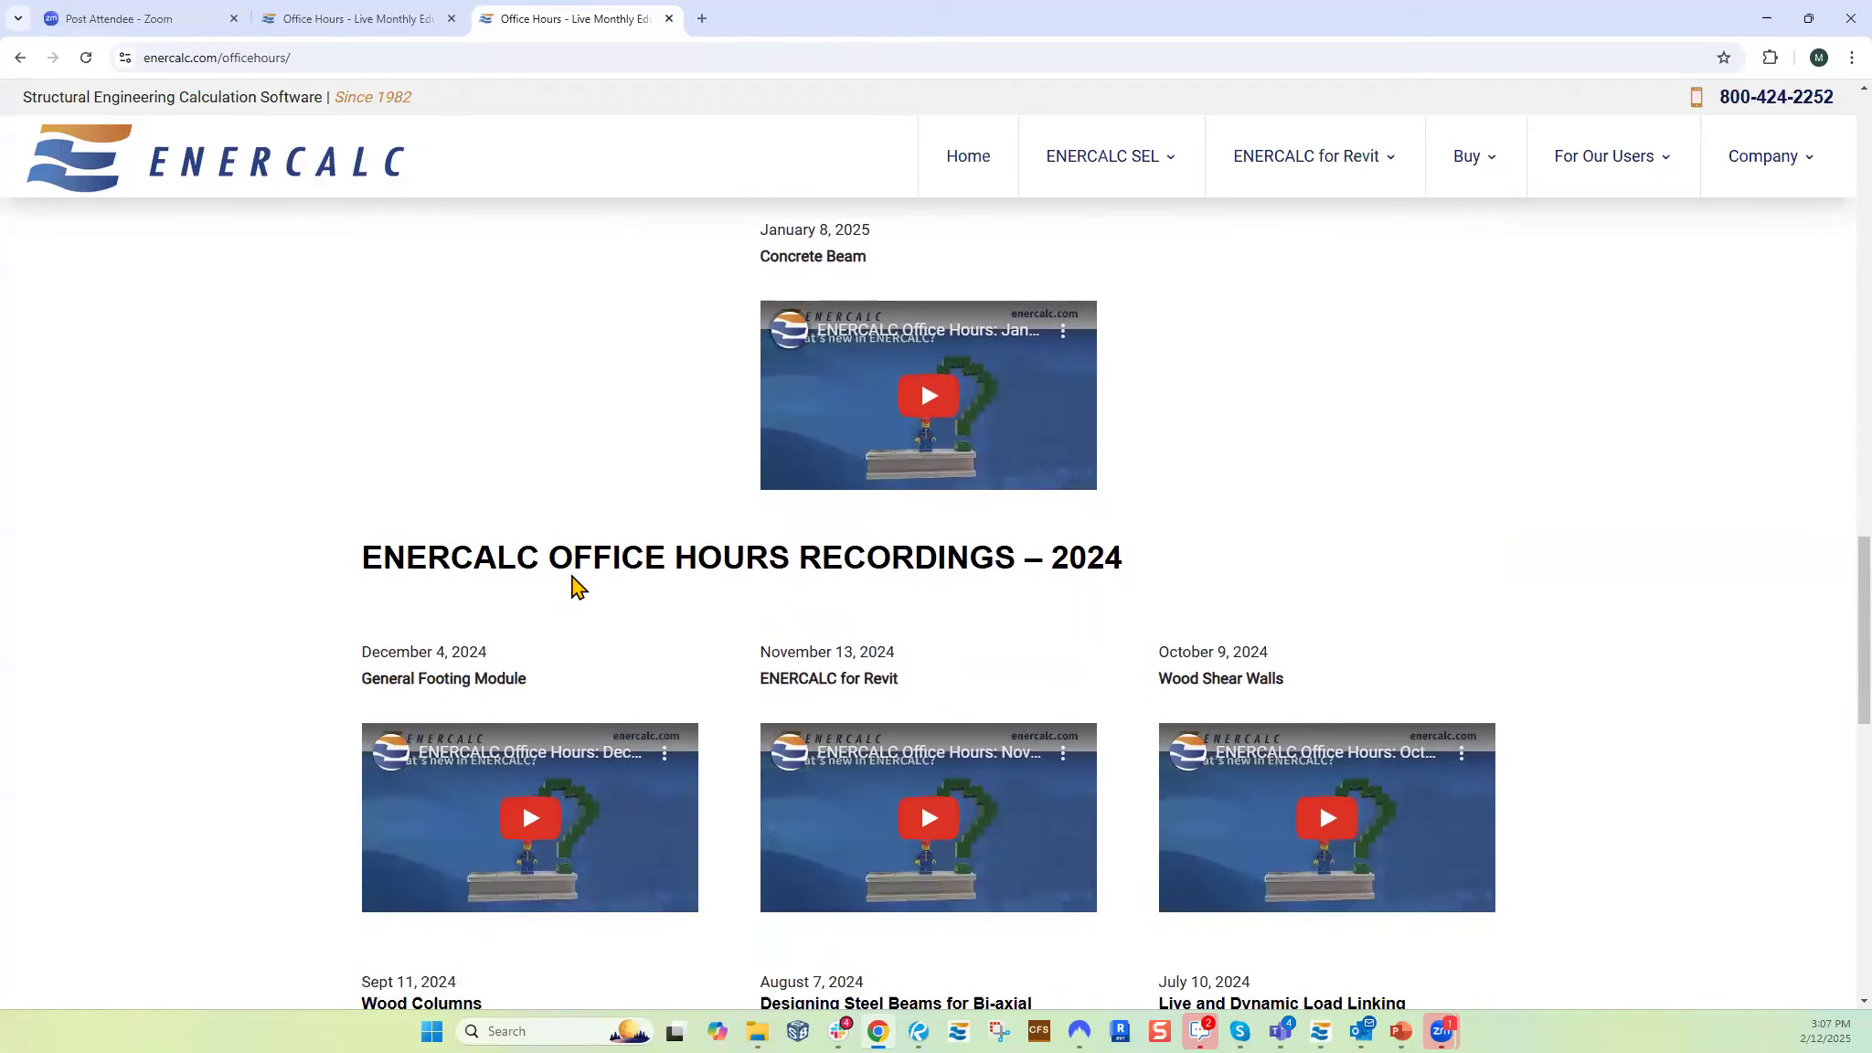
pyautogui.scroll(-2, 573, 585)
pyautogui.moveTo(377, 375); pyautogui.dragTo(1114, 402)
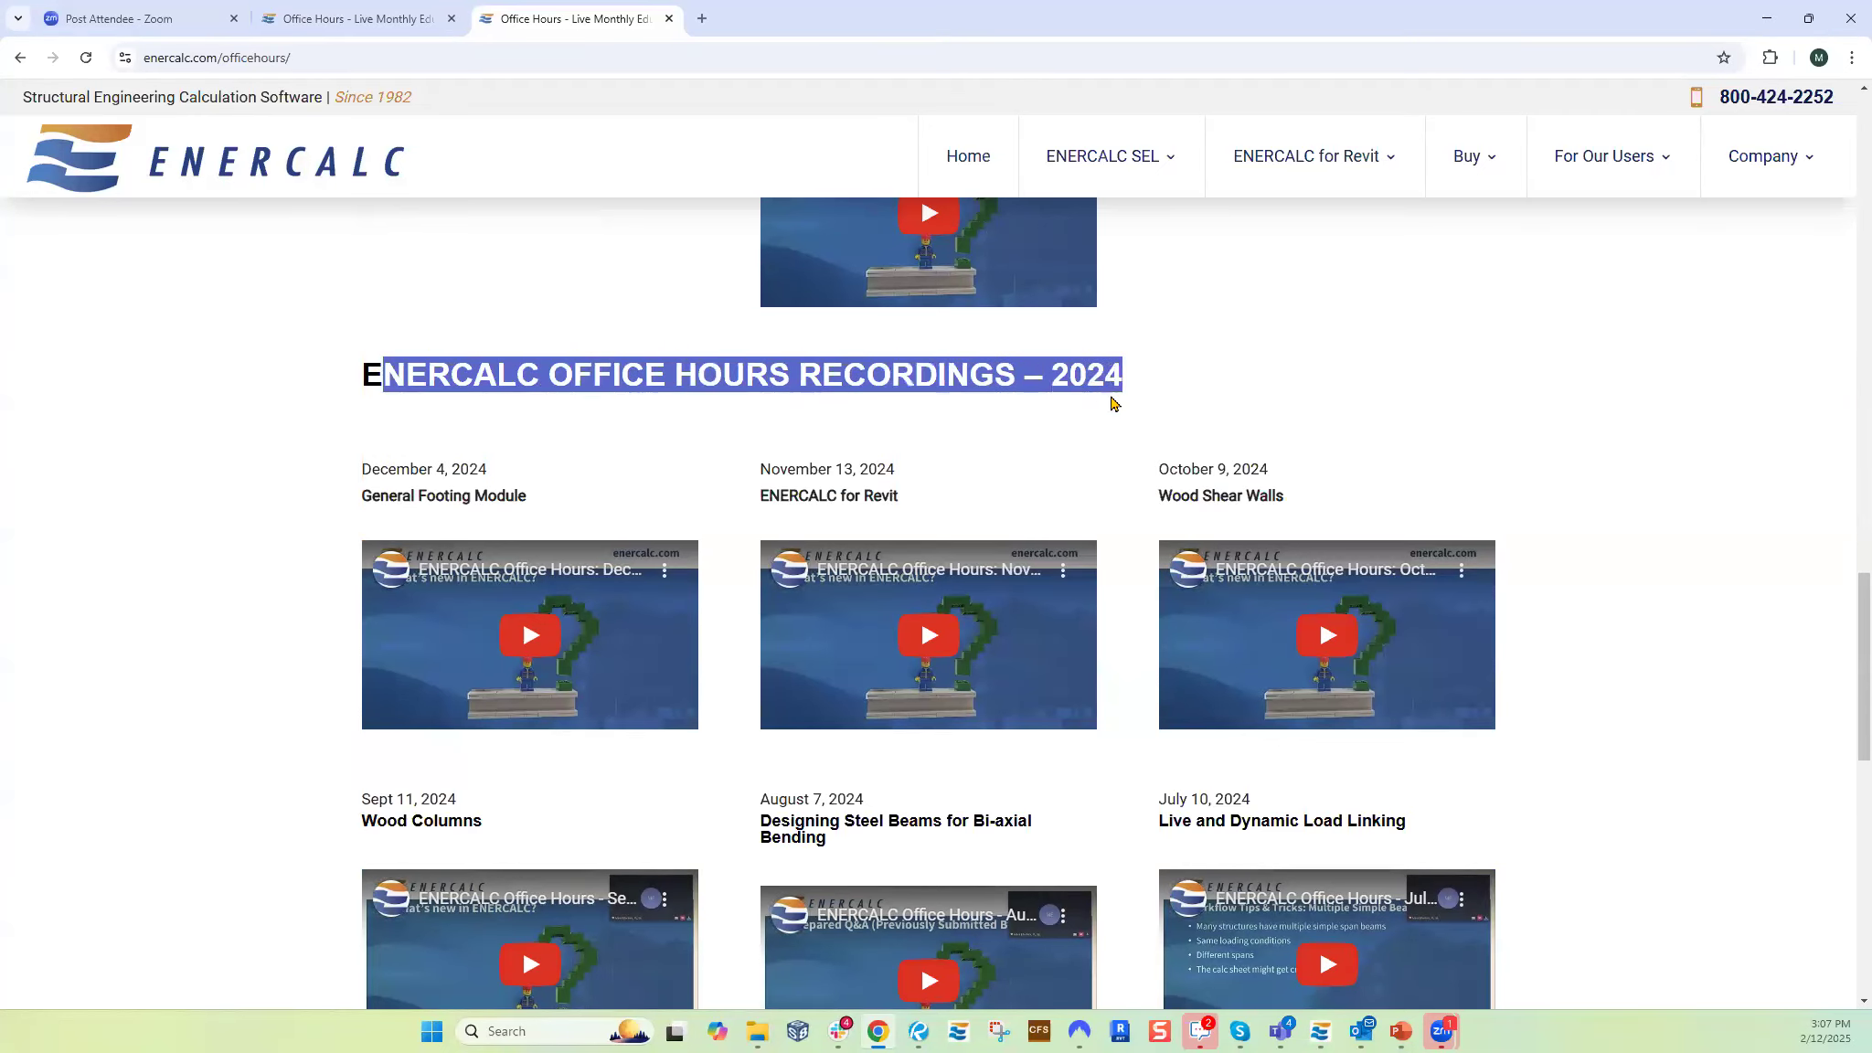
pyautogui.scroll(-7, 1003, 597)
pyautogui.scroll(8, 704, 603)
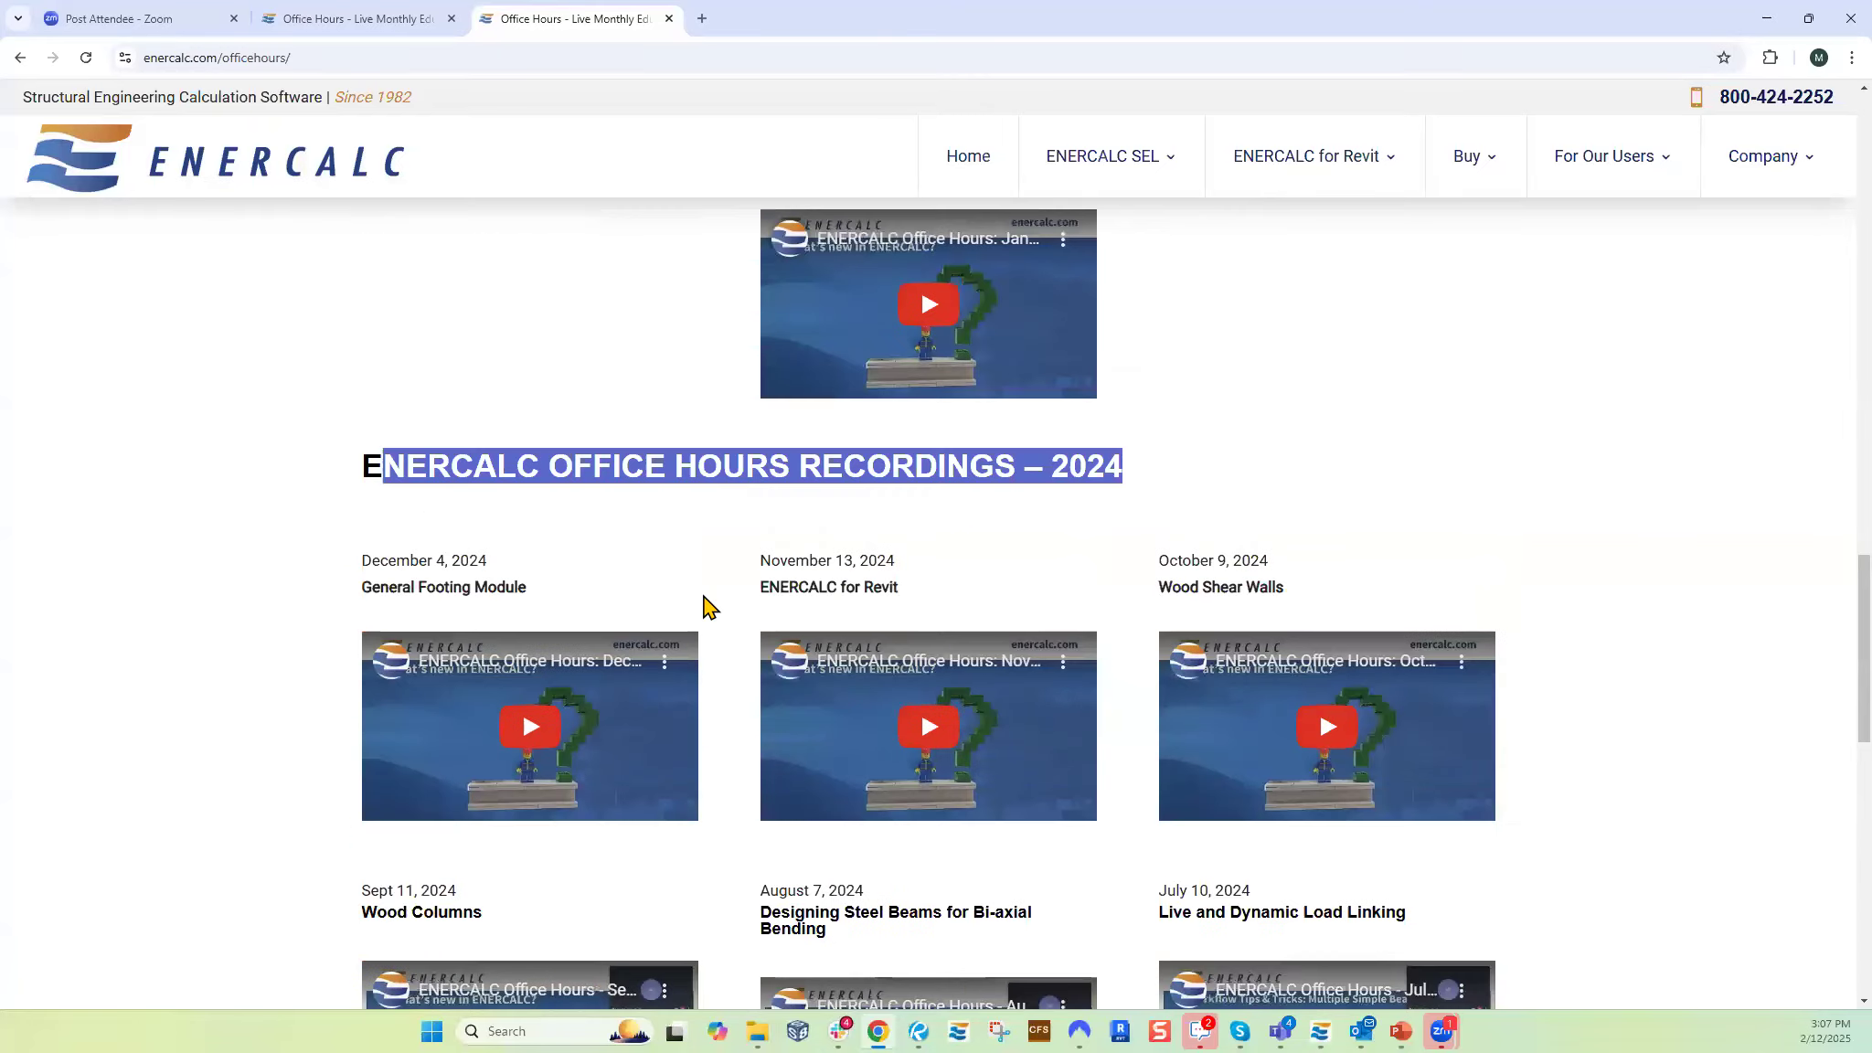
# - Examine the January 2025 Concrete Beam recording entry and return to the Office Hours introduction
pyautogui.scroll(5, 704, 603)
pyautogui.doubleClick(1134, 506)
pyautogui.click(875, 623)
pyautogui.moveTo(770, 622); pyautogui.dragTo(867, 623)
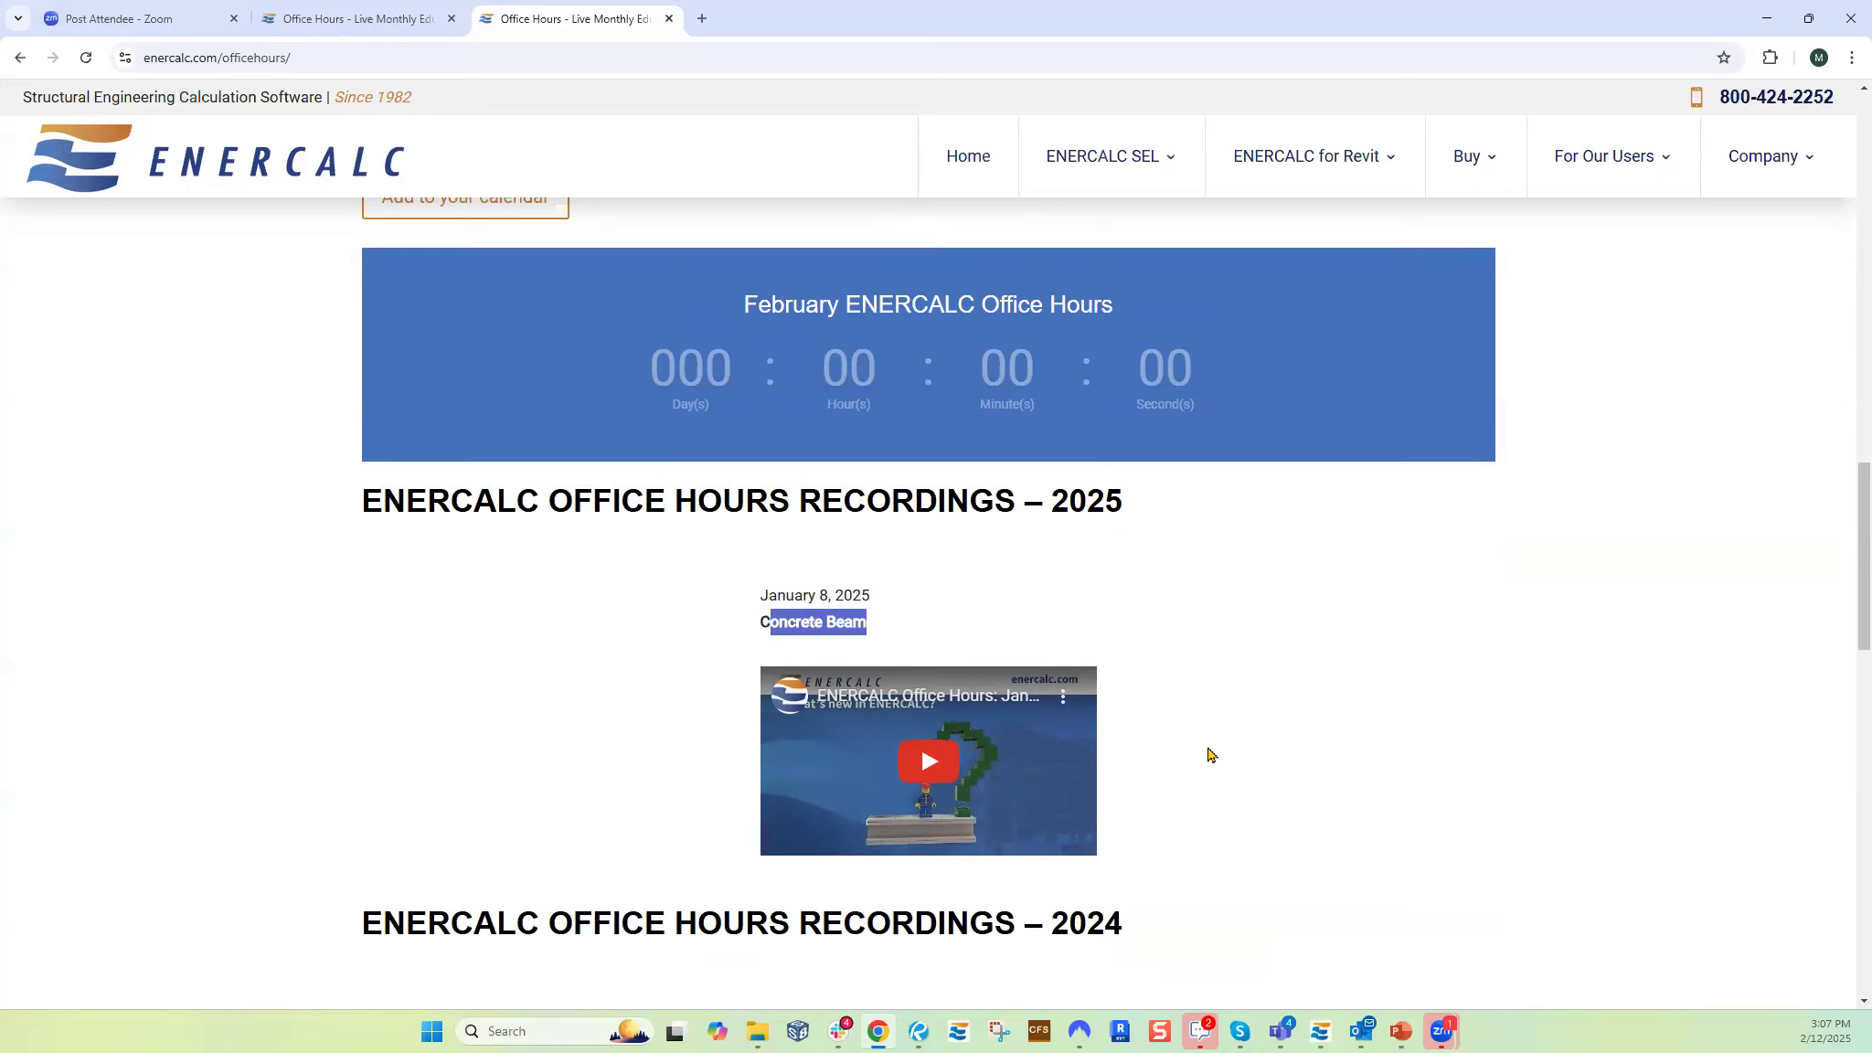
pyautogui.scroll(-1, 1406, 649)
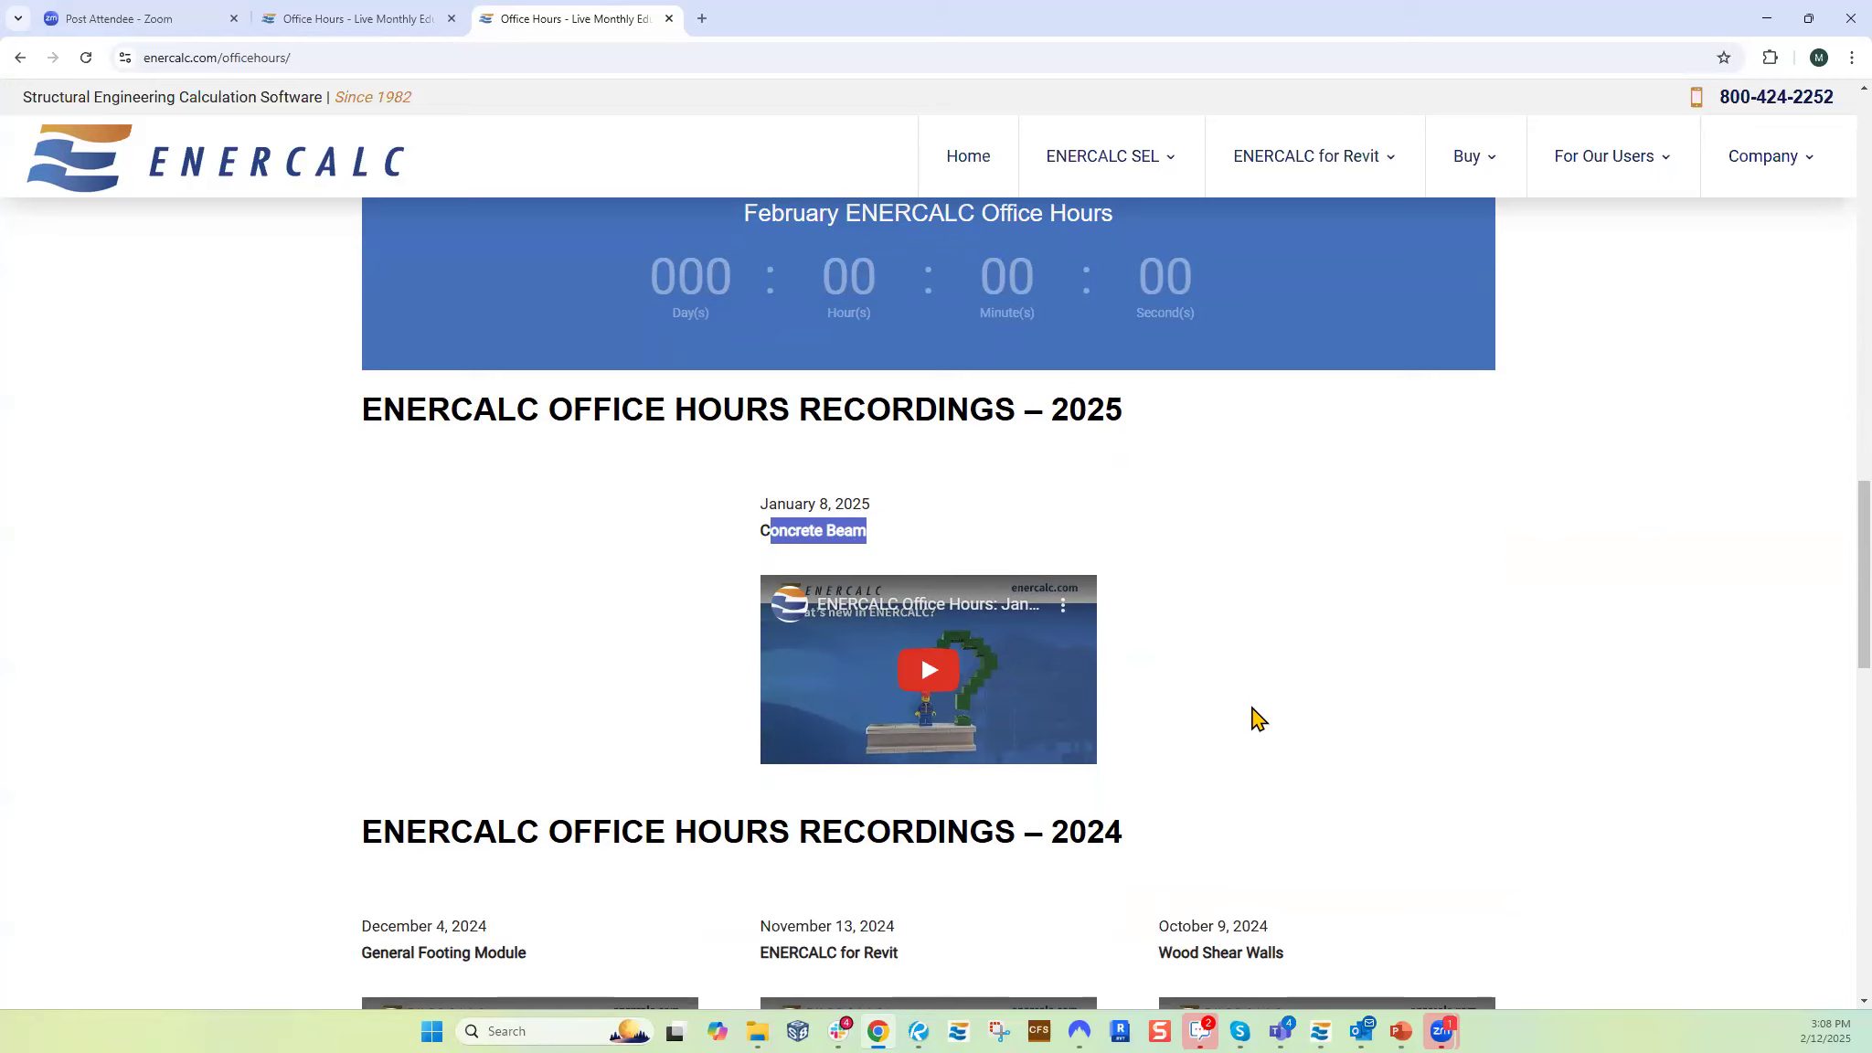
pyautogui.scroll(2, 1257, 717)
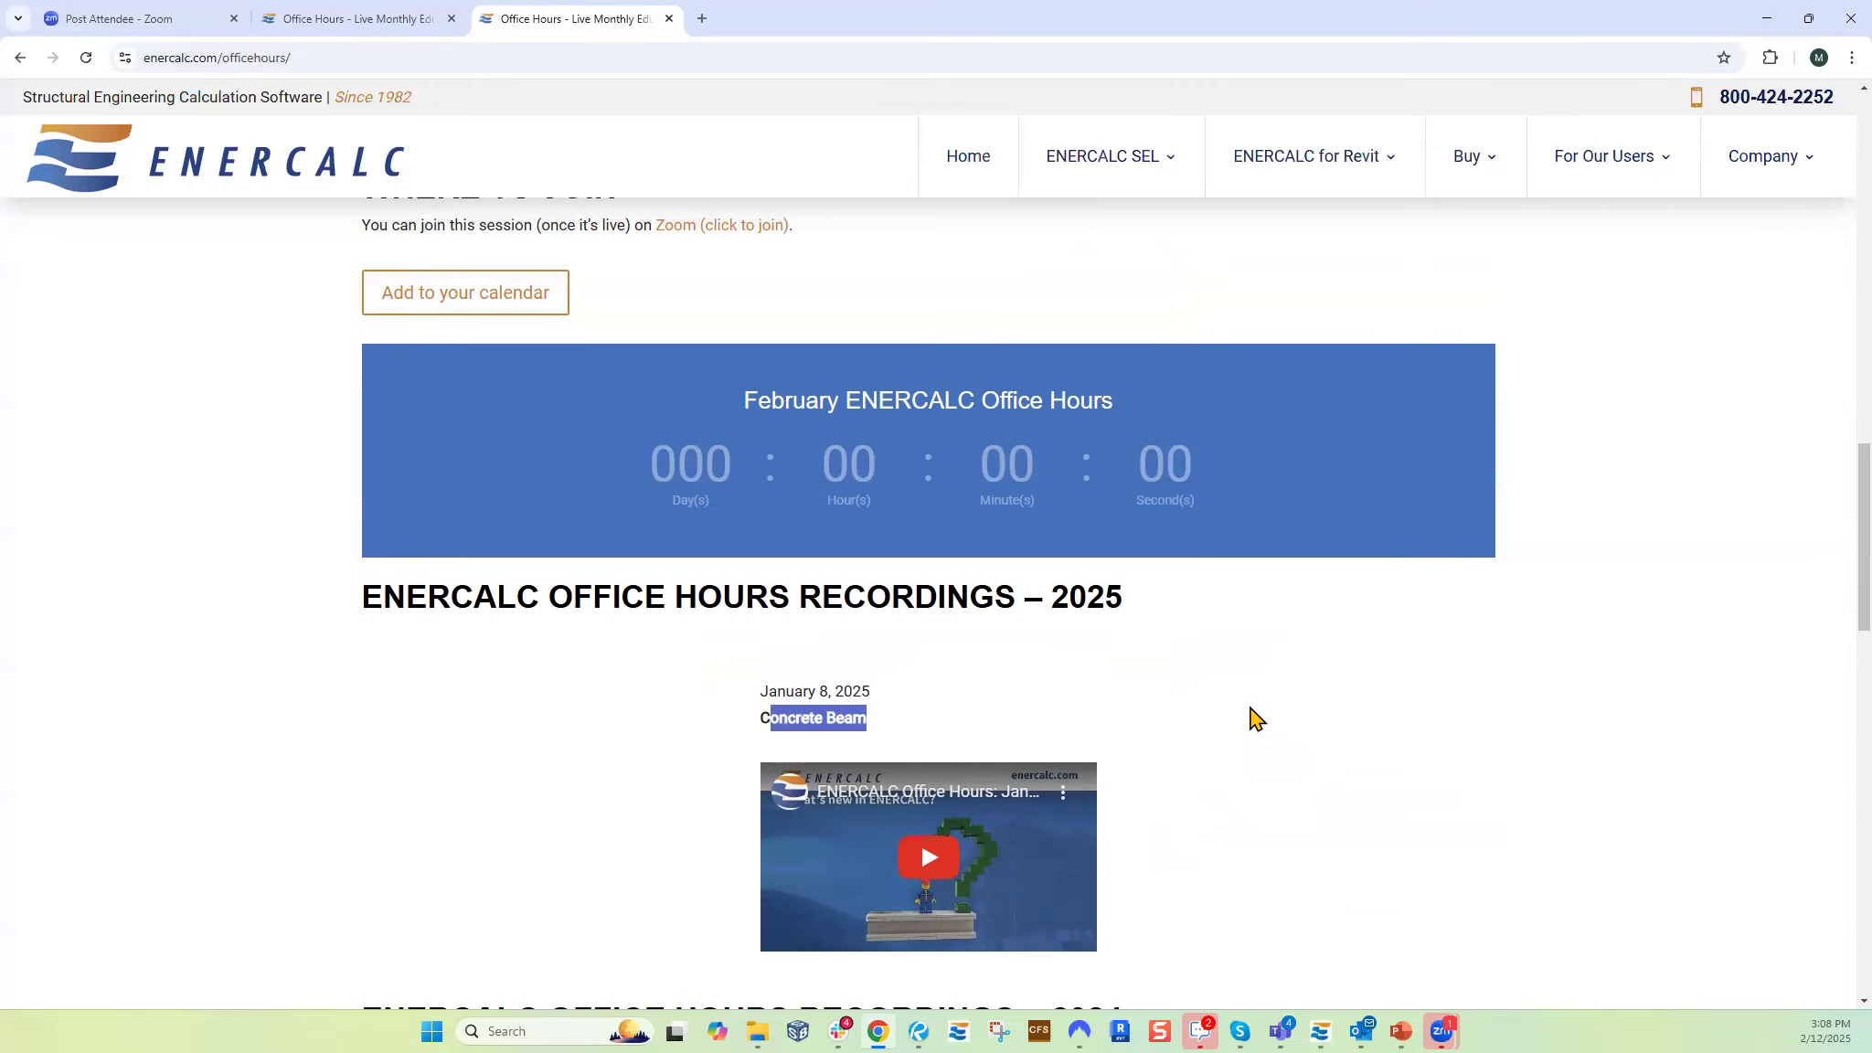
pyautogui.scroll(15, 1257, 717)
pyautogui.scroll(2, 1214, 709)
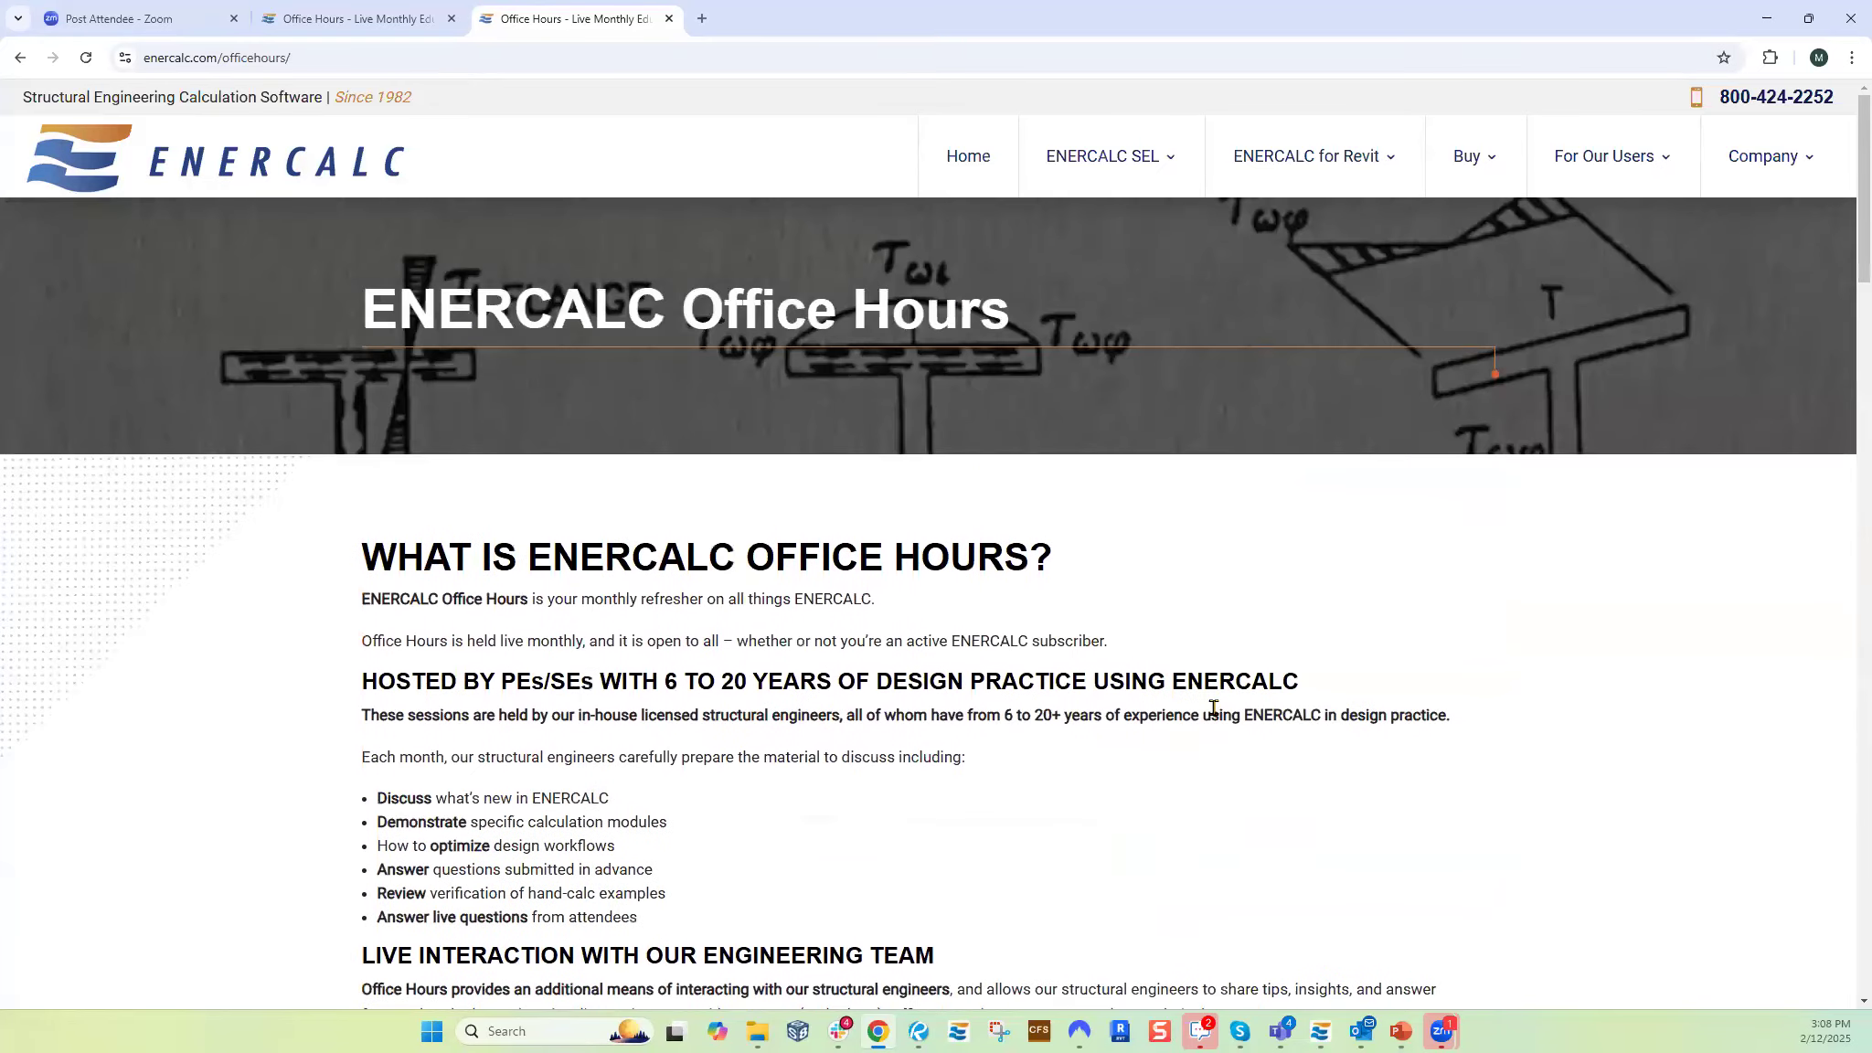
pyautogui.scroll(-1, 1238, 620)
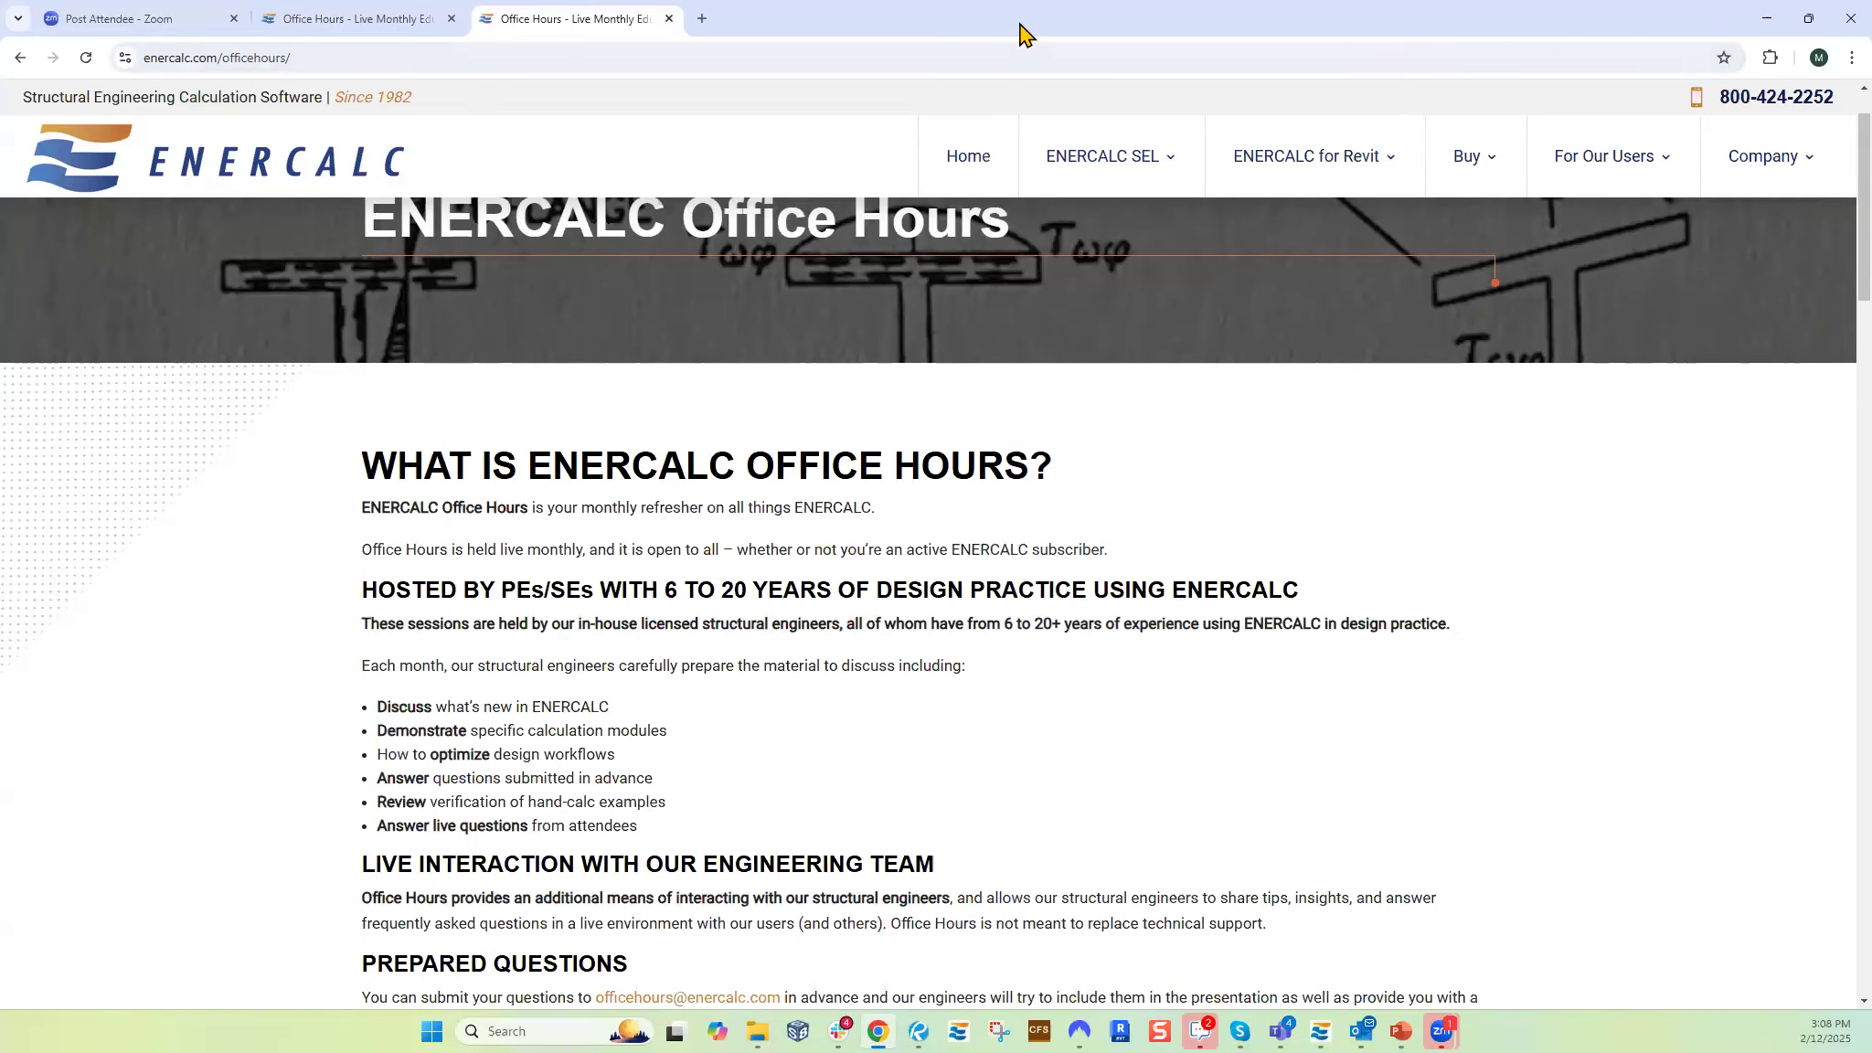
# - Switch back to ENERCALC, view the composite beam's 2D cross section, and close the calculation without saving
pyautogui.moveTo(1020, 25); pyautogui.dragTo(1020, 0)
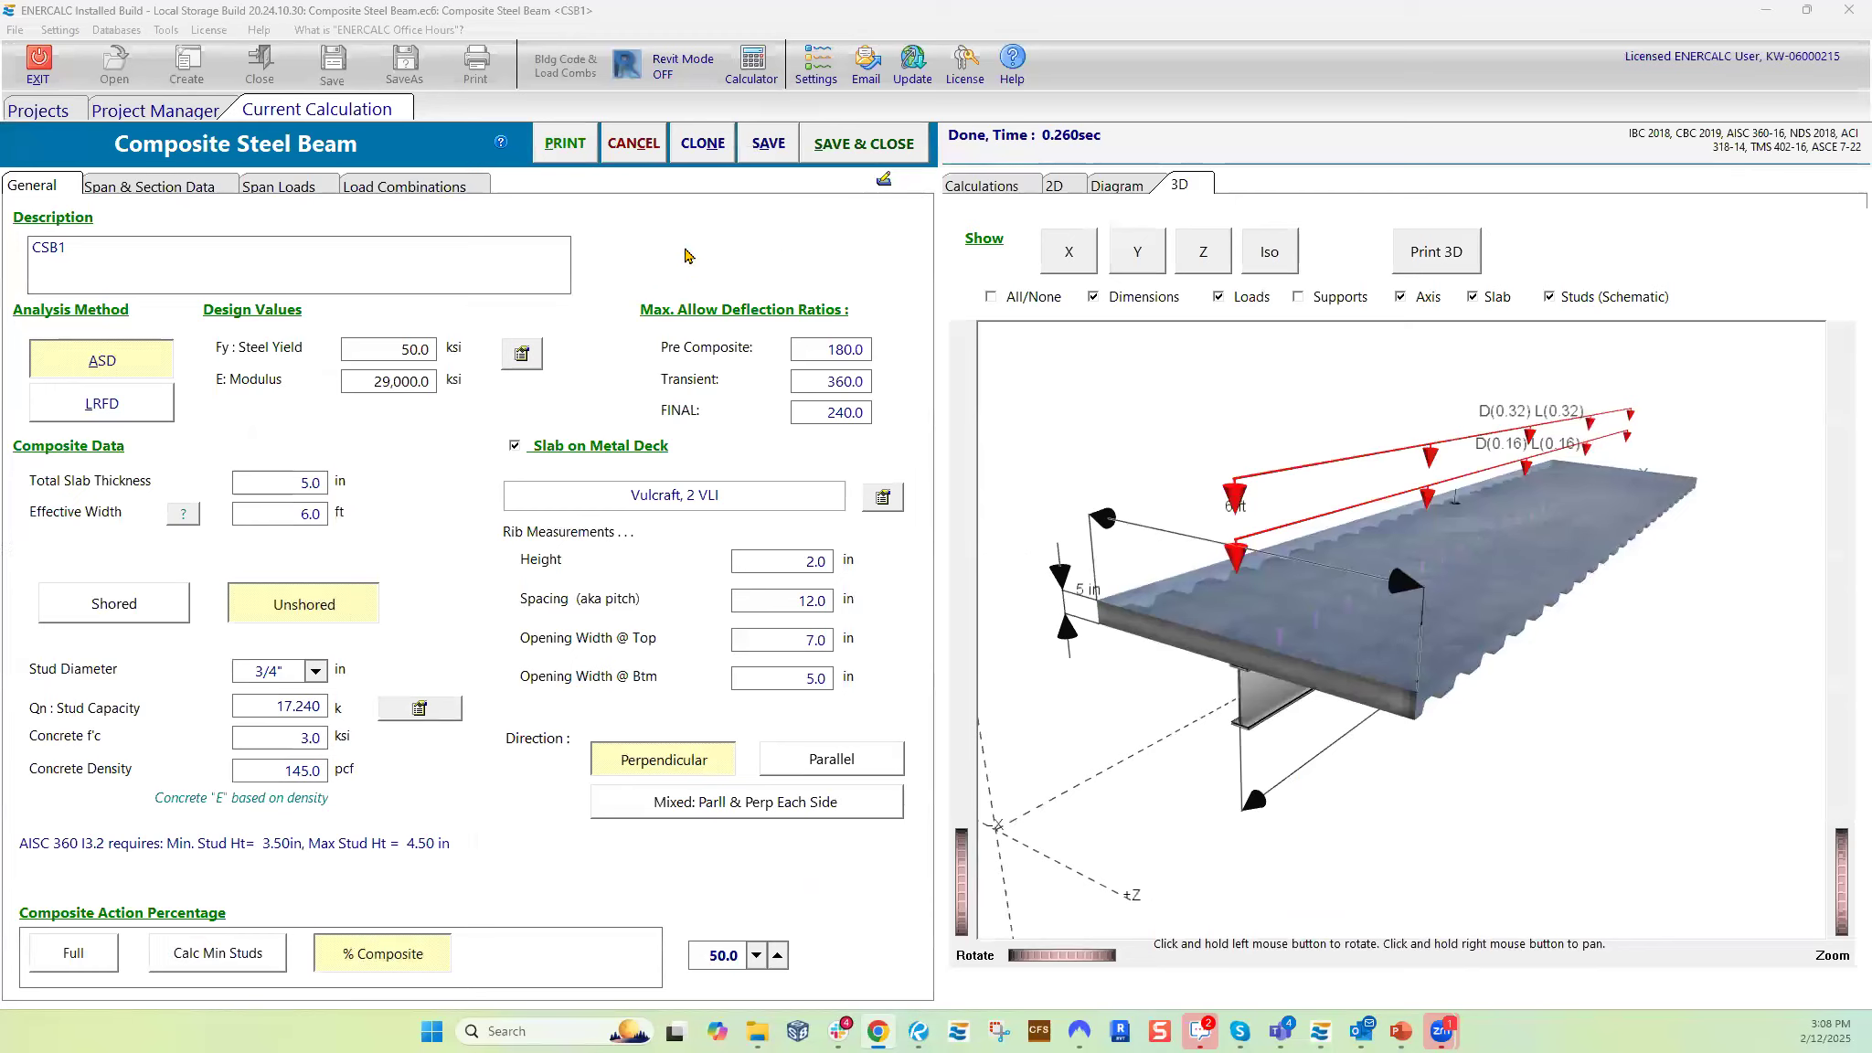
pyautogui.click(1053, 190)
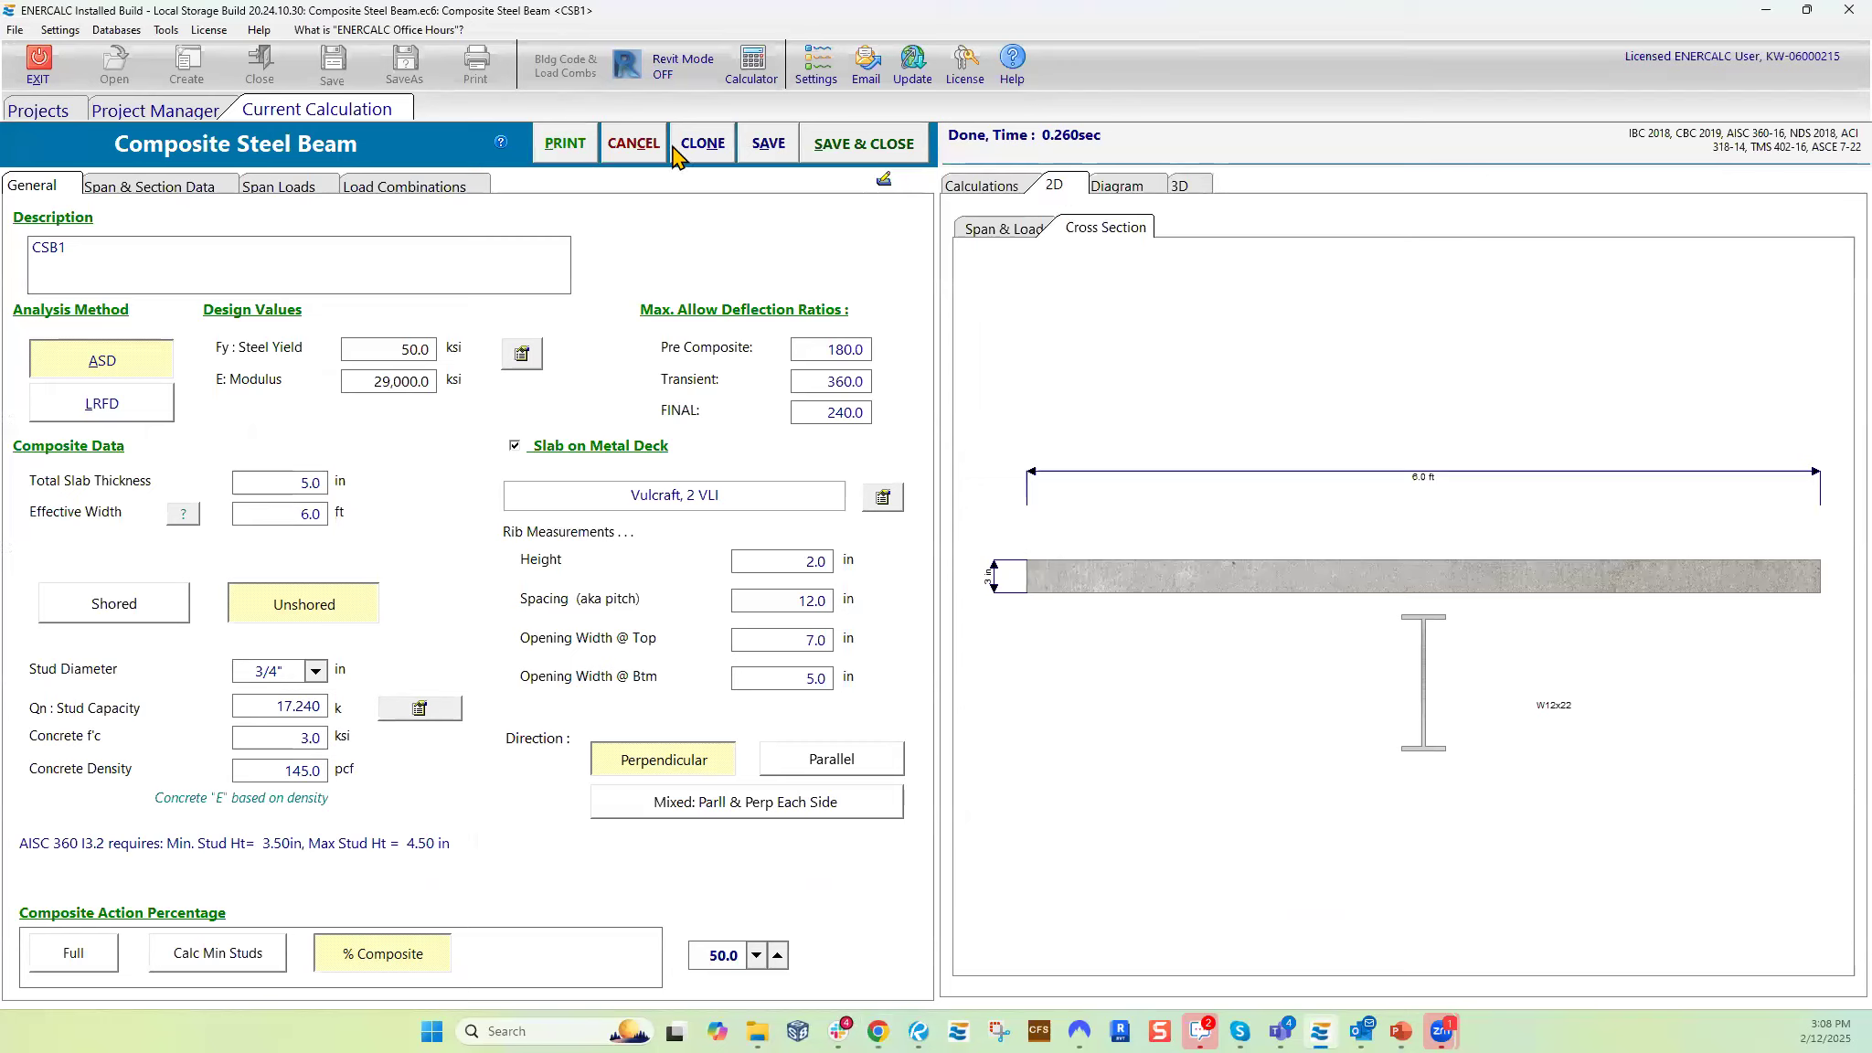
pyautogui.click(619, 147)
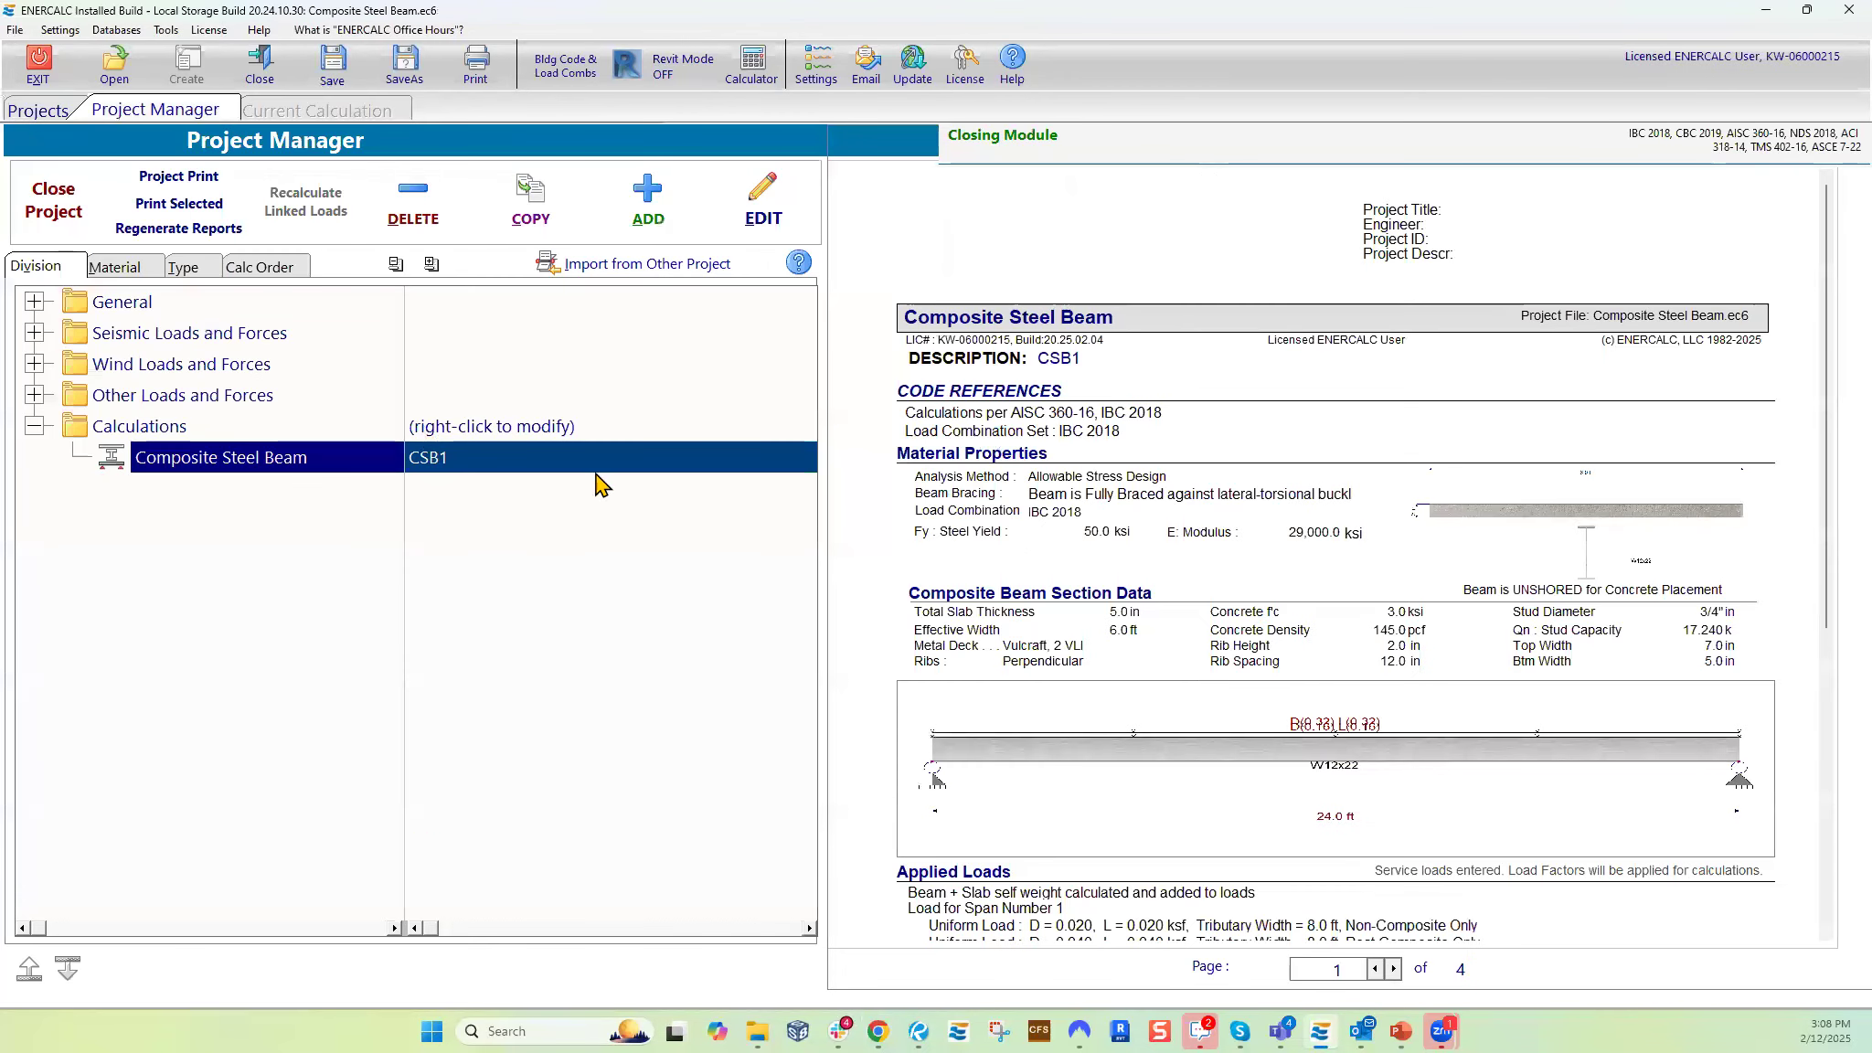
# - Add a Steel Beam calculation to the project and describe it as Beam 1
pyautogui.click(646, 210)
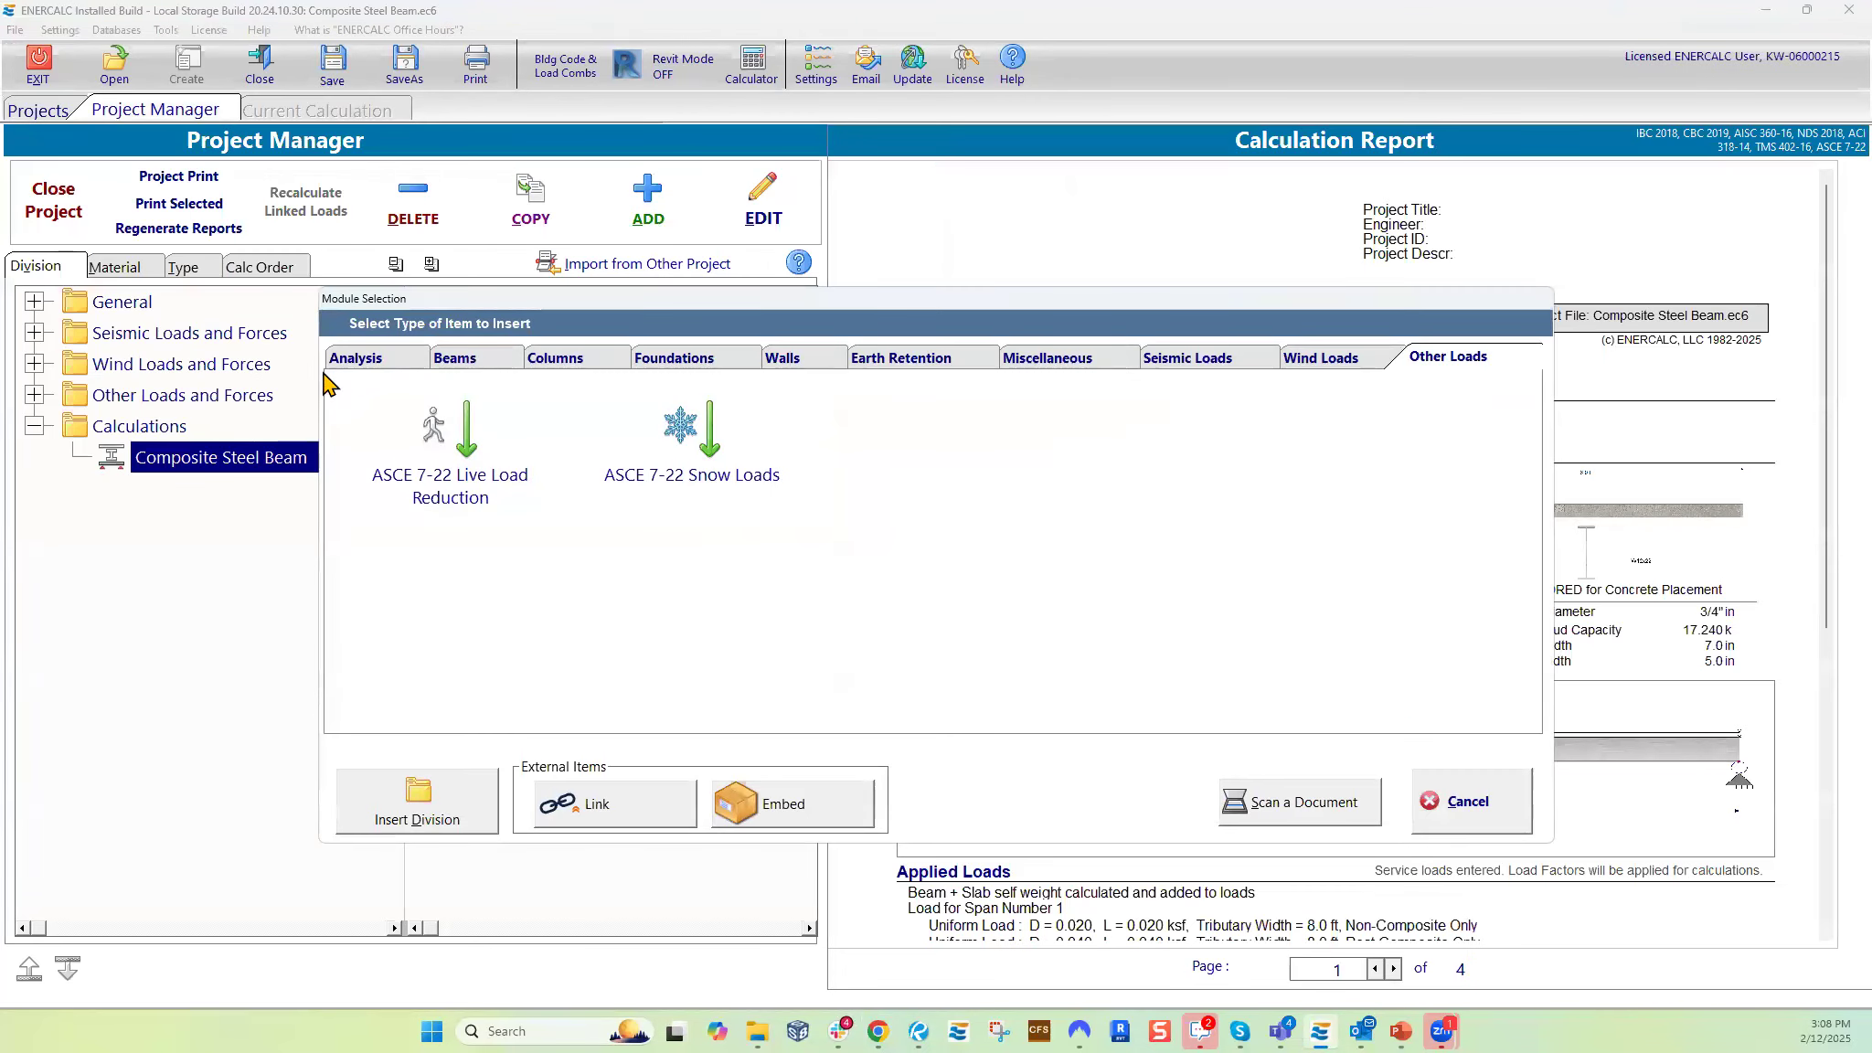
pyautogui.click(461, 359)
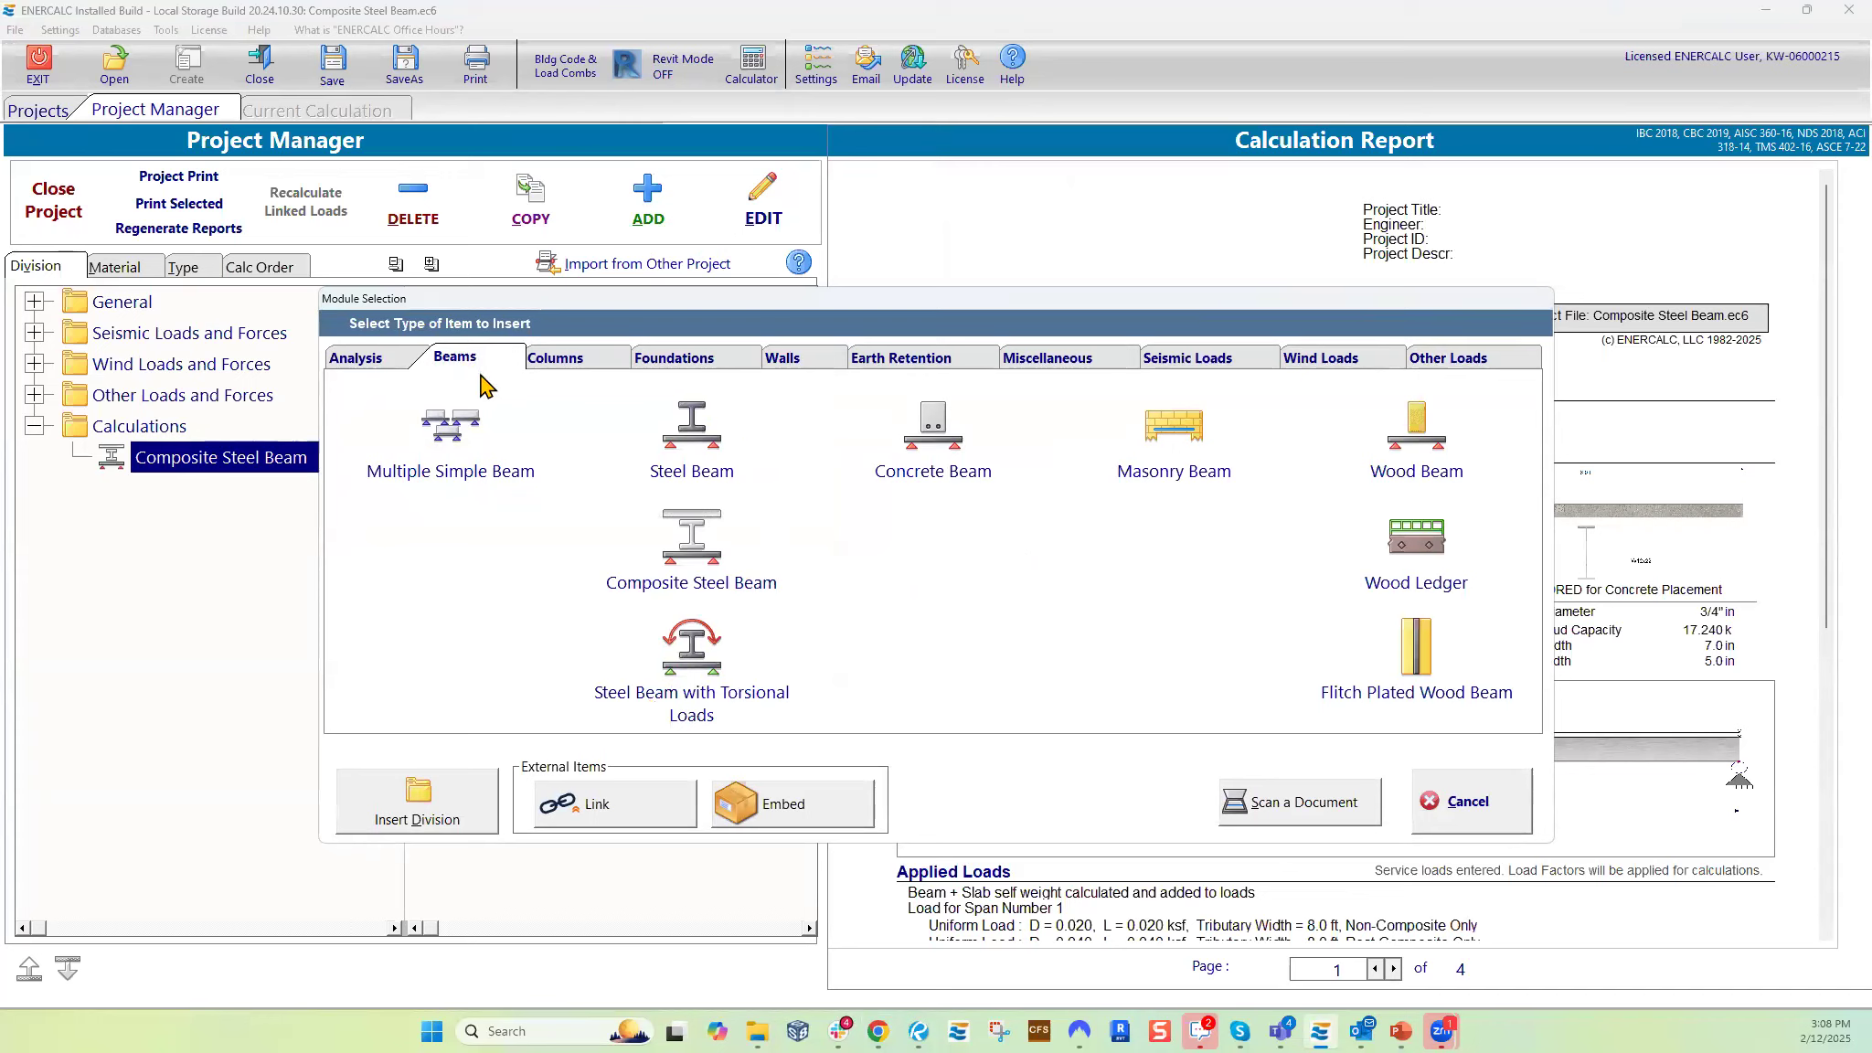
pyautogui.click(766, 477)
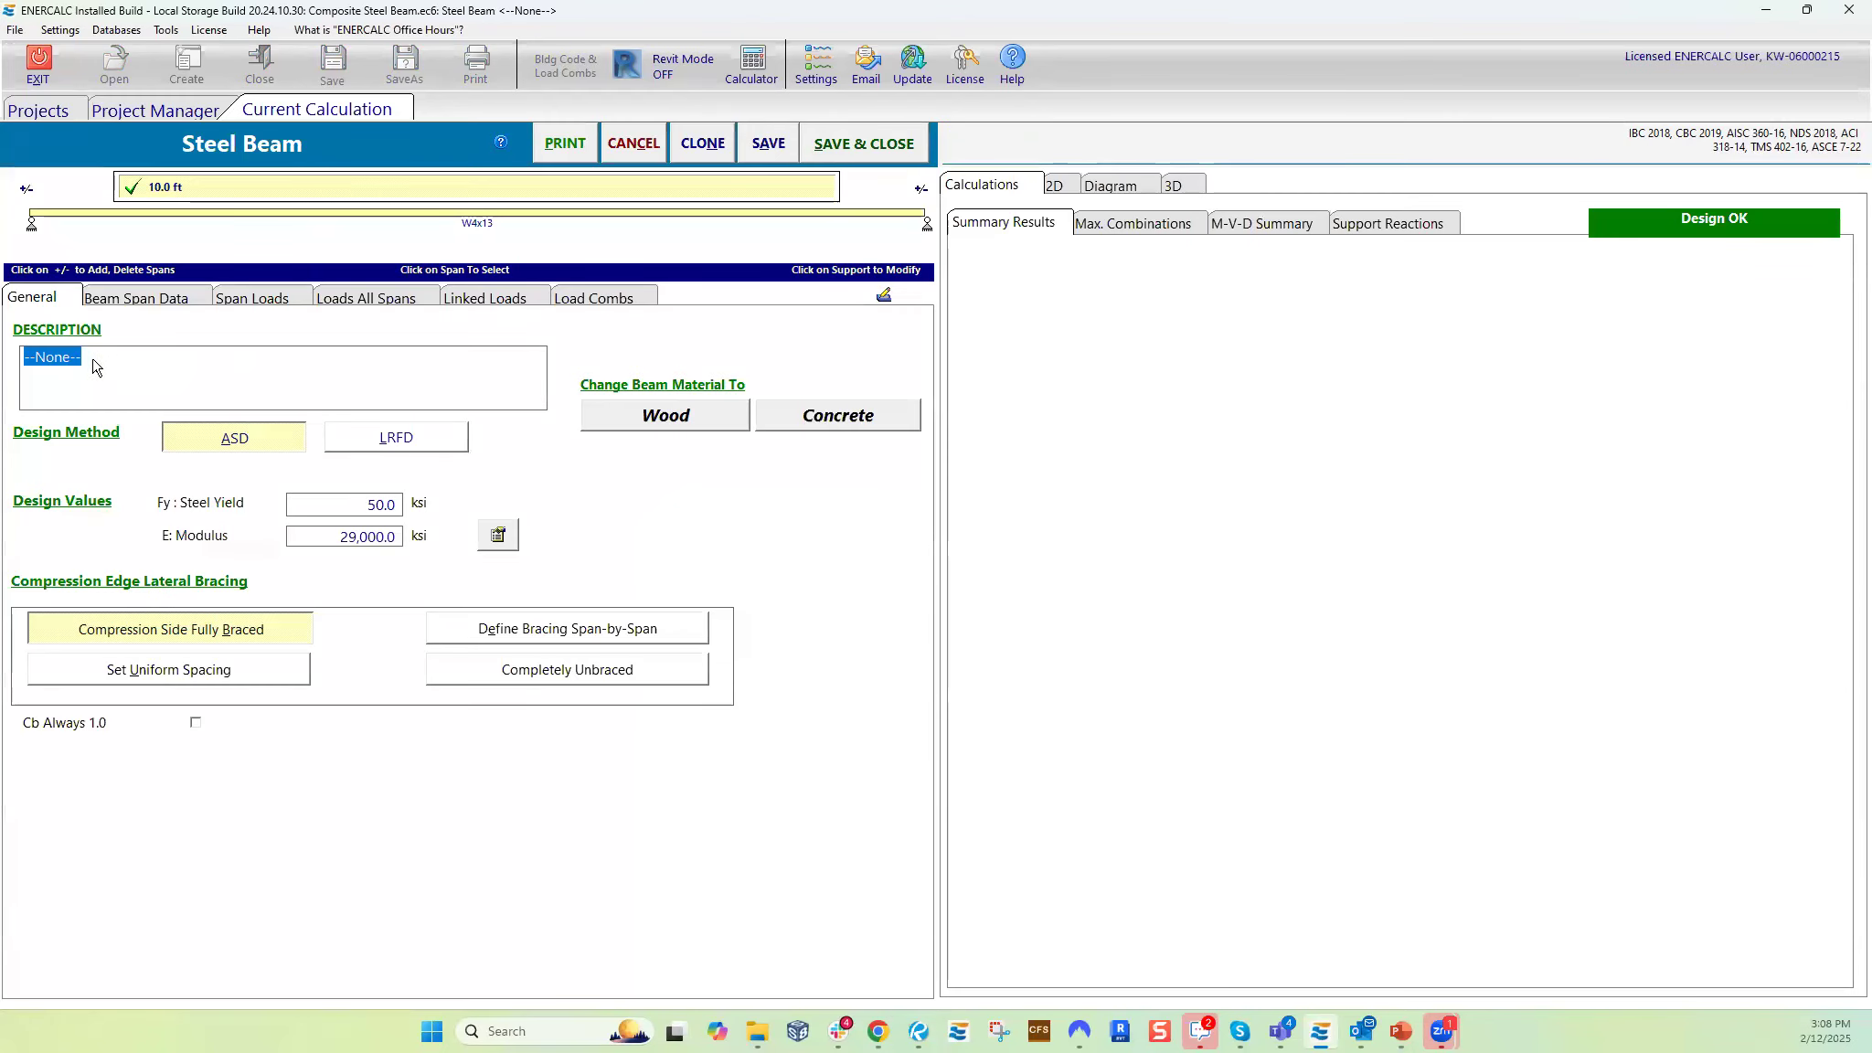
pyautogui.click(93, 362)
pyautogui.write('Beam 1')
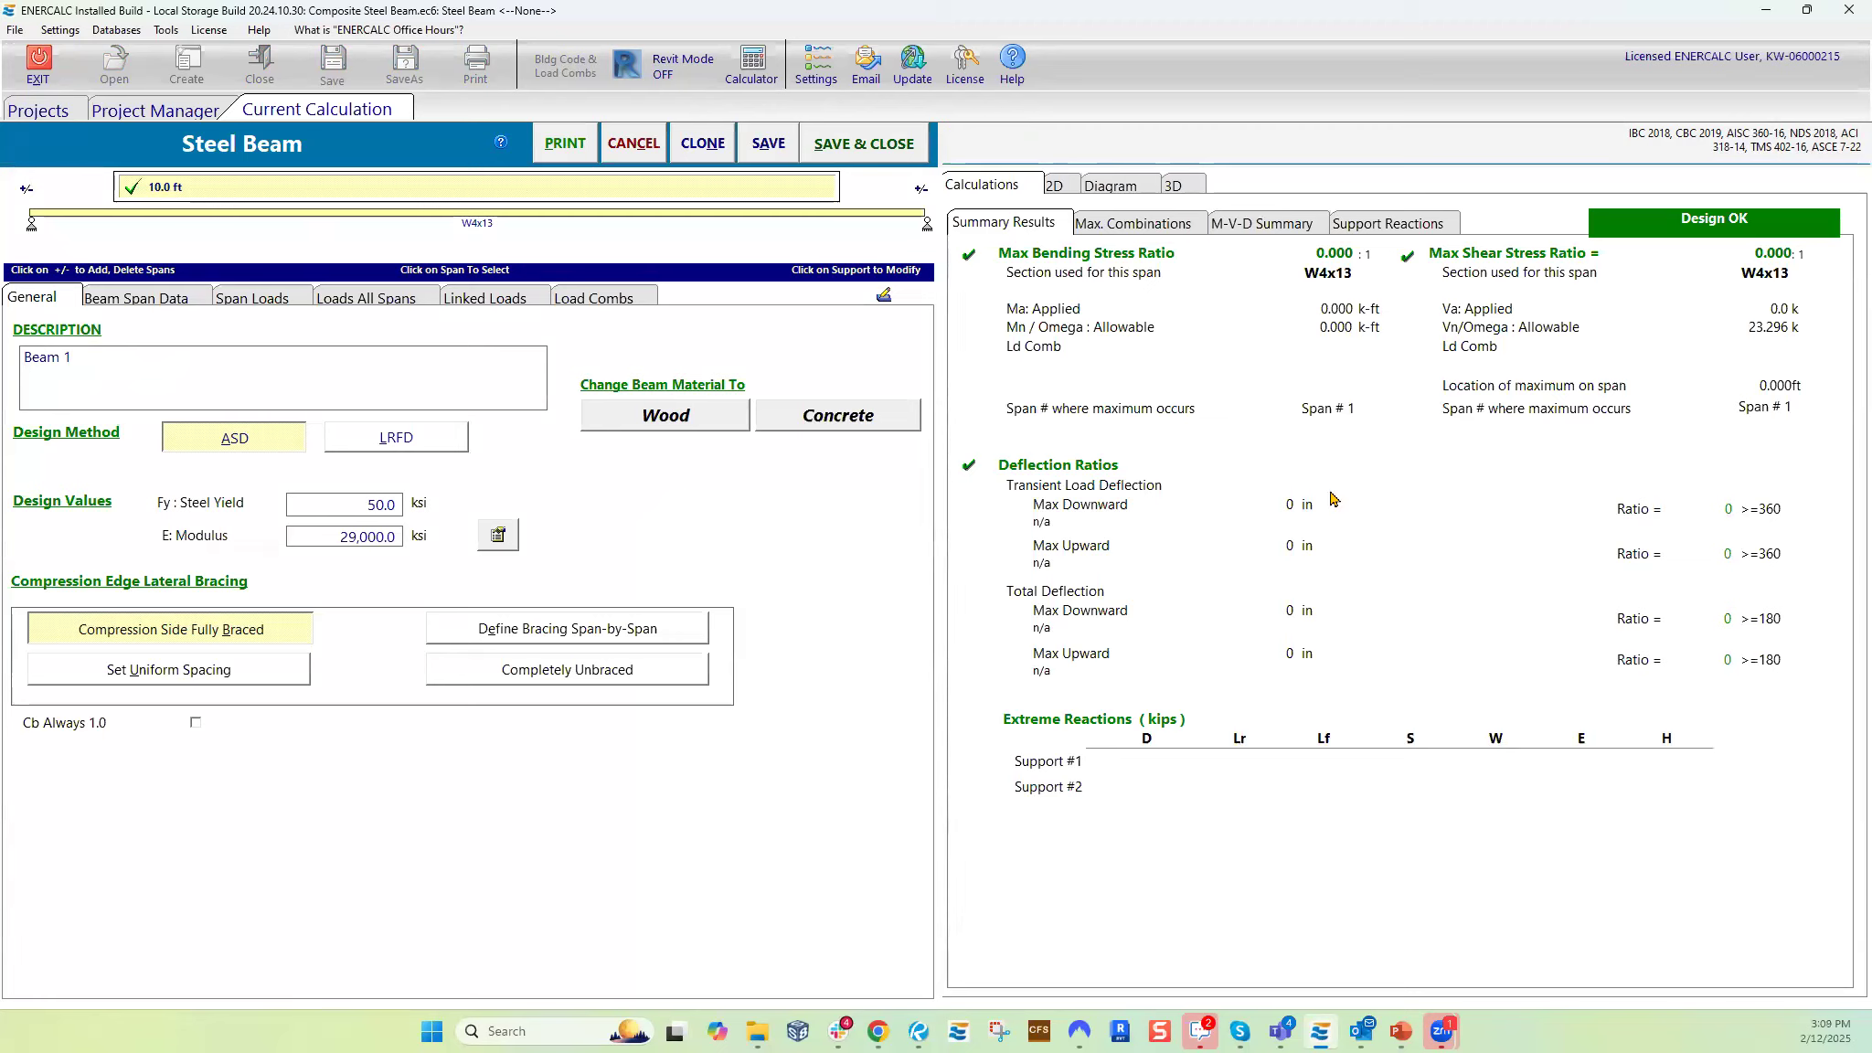
# - Set the span length of Beam 1 to 15 ft
pyautogui.click(161, 302)
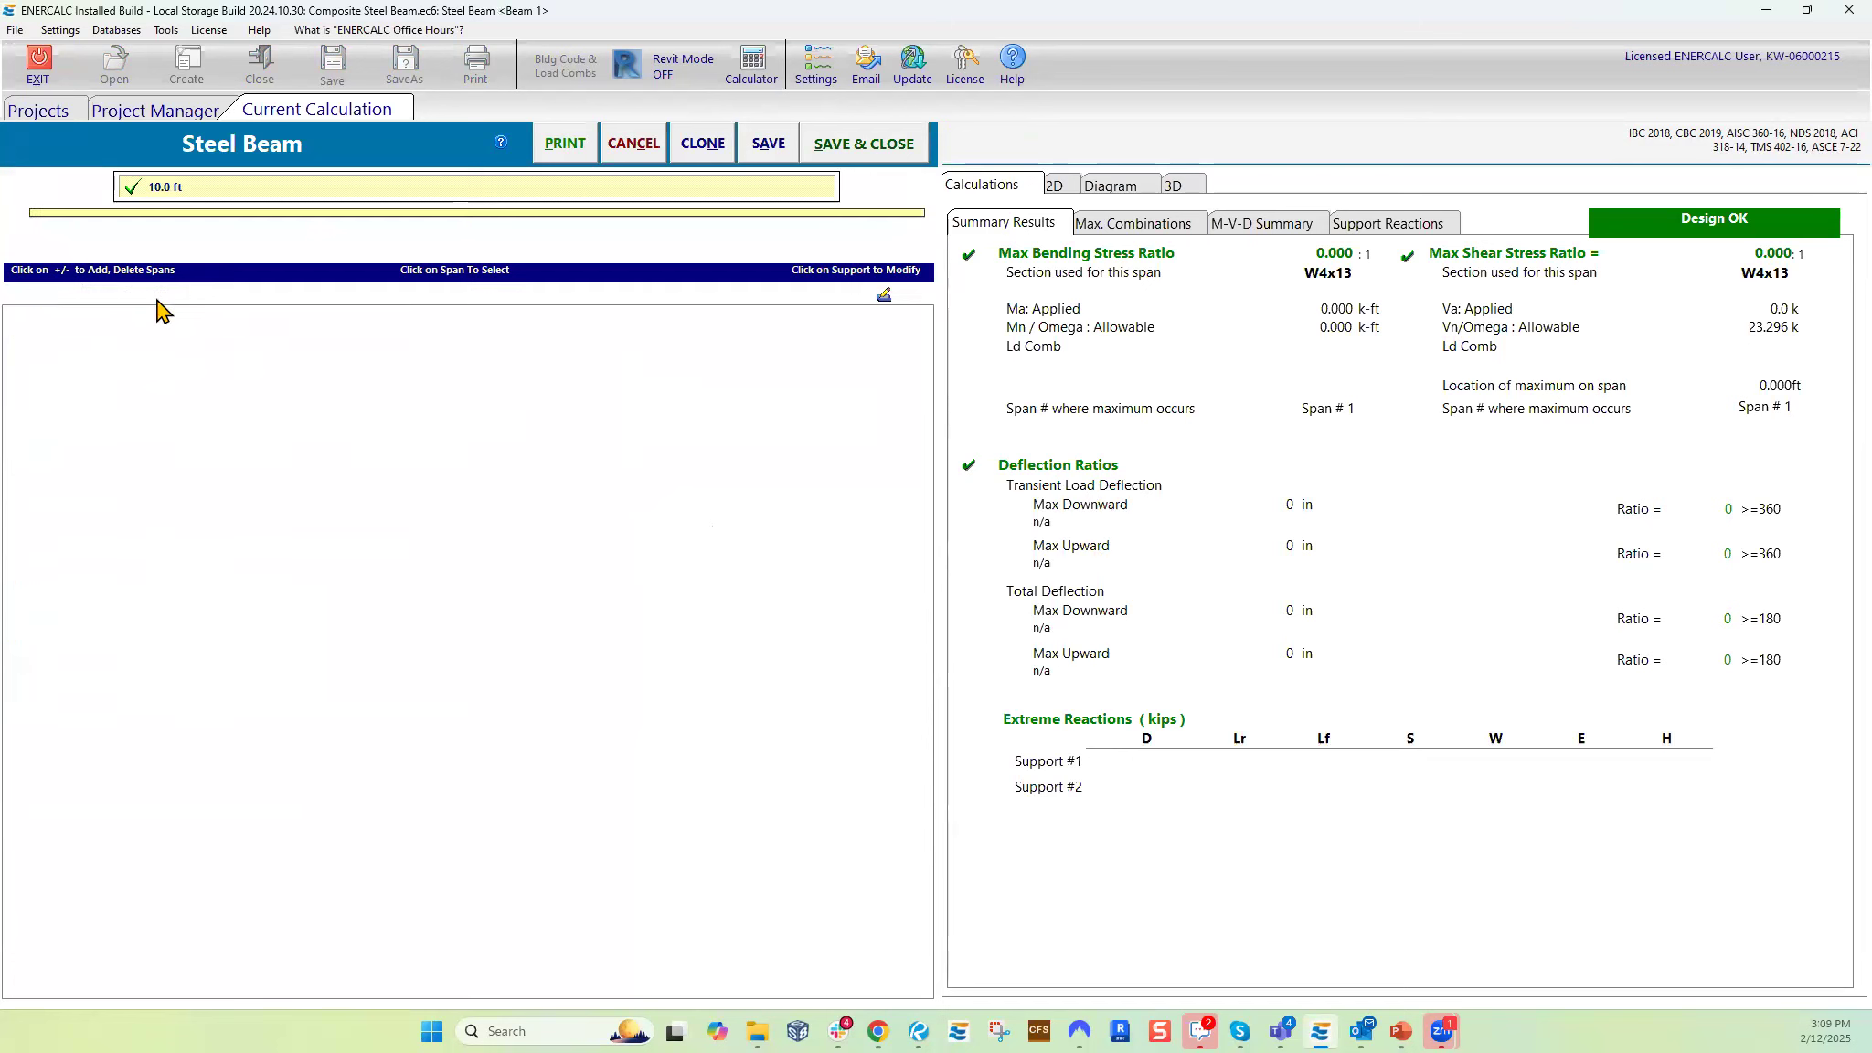
pyautogui.click(188, 374)
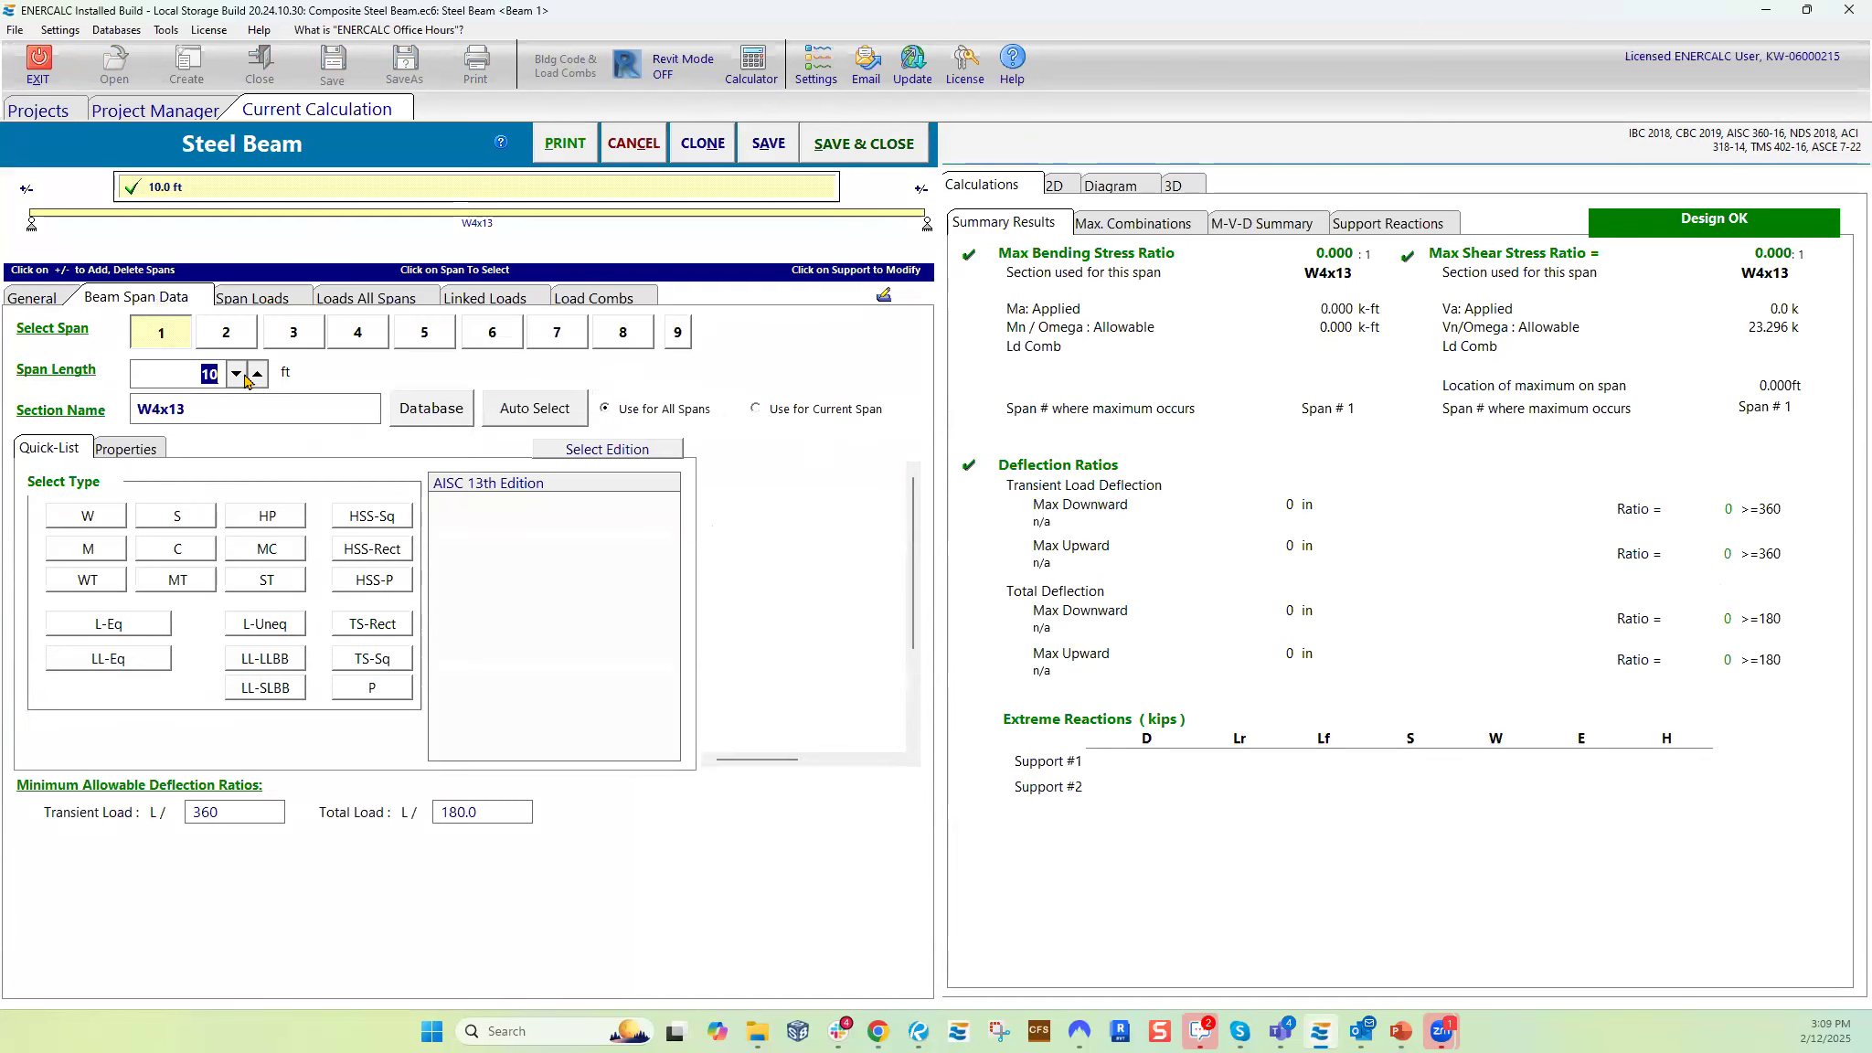
pyautogui.write('15')
# - Add a 5.0 k dead point load at 7 ft on Beam 1, then save and close the calculation
pyautogui.click(250, 300)
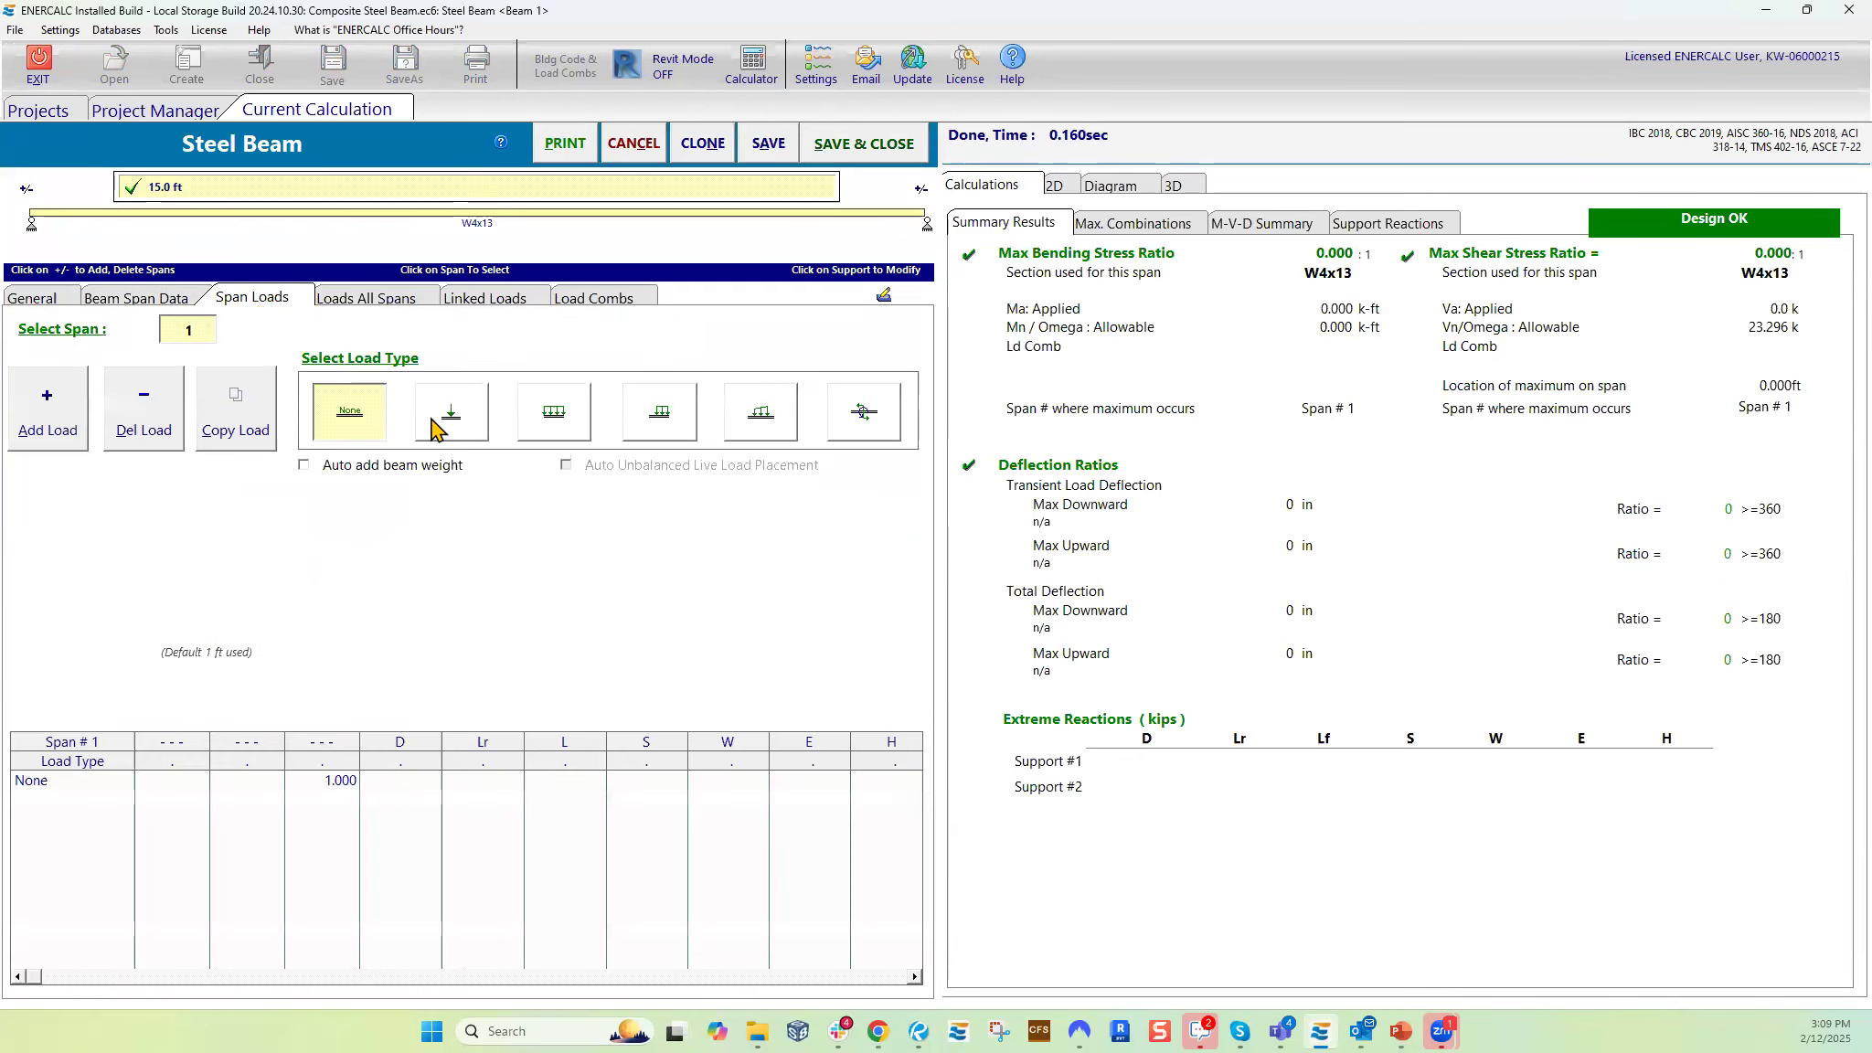
pyautogui.click(457, 419)
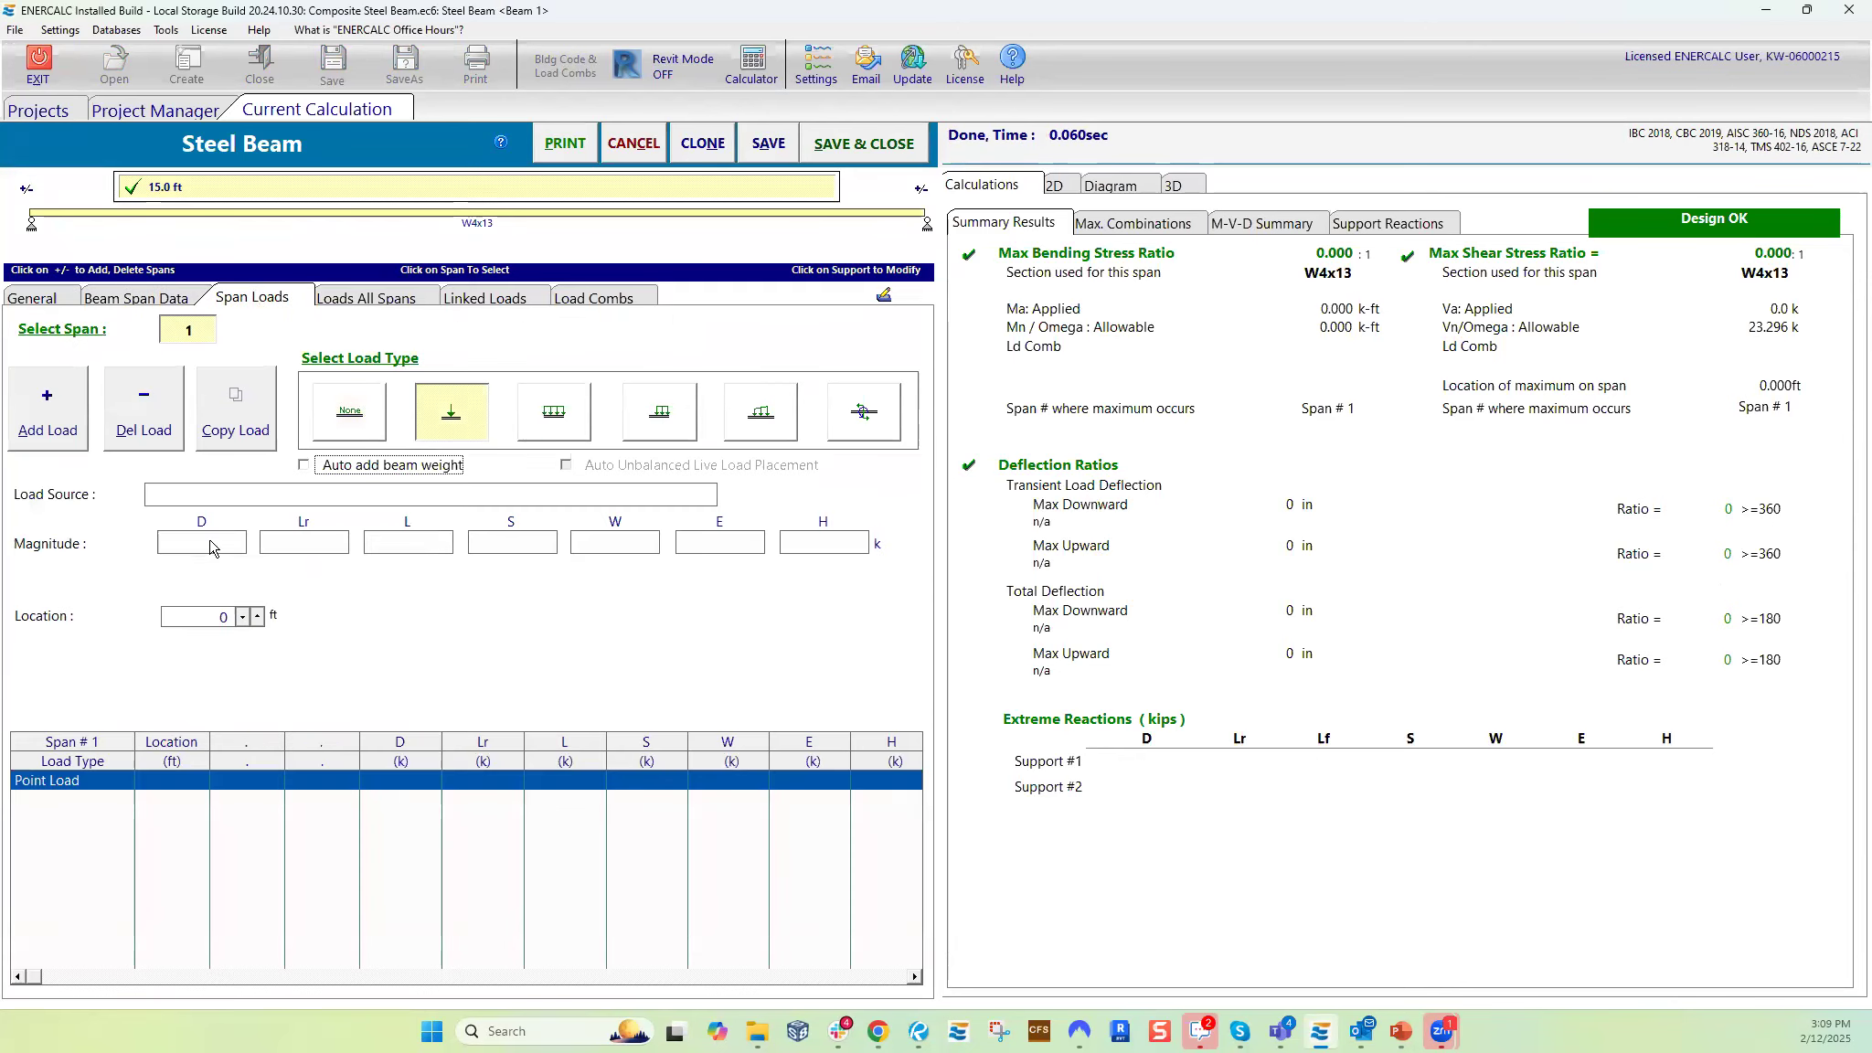
pyautogui.click(192, 620)
pyautogui.moveTo(218, 620); pyautogui.dragTo(247, 628)
pyautogui.write('7')
pyautogui.click(287, 545)
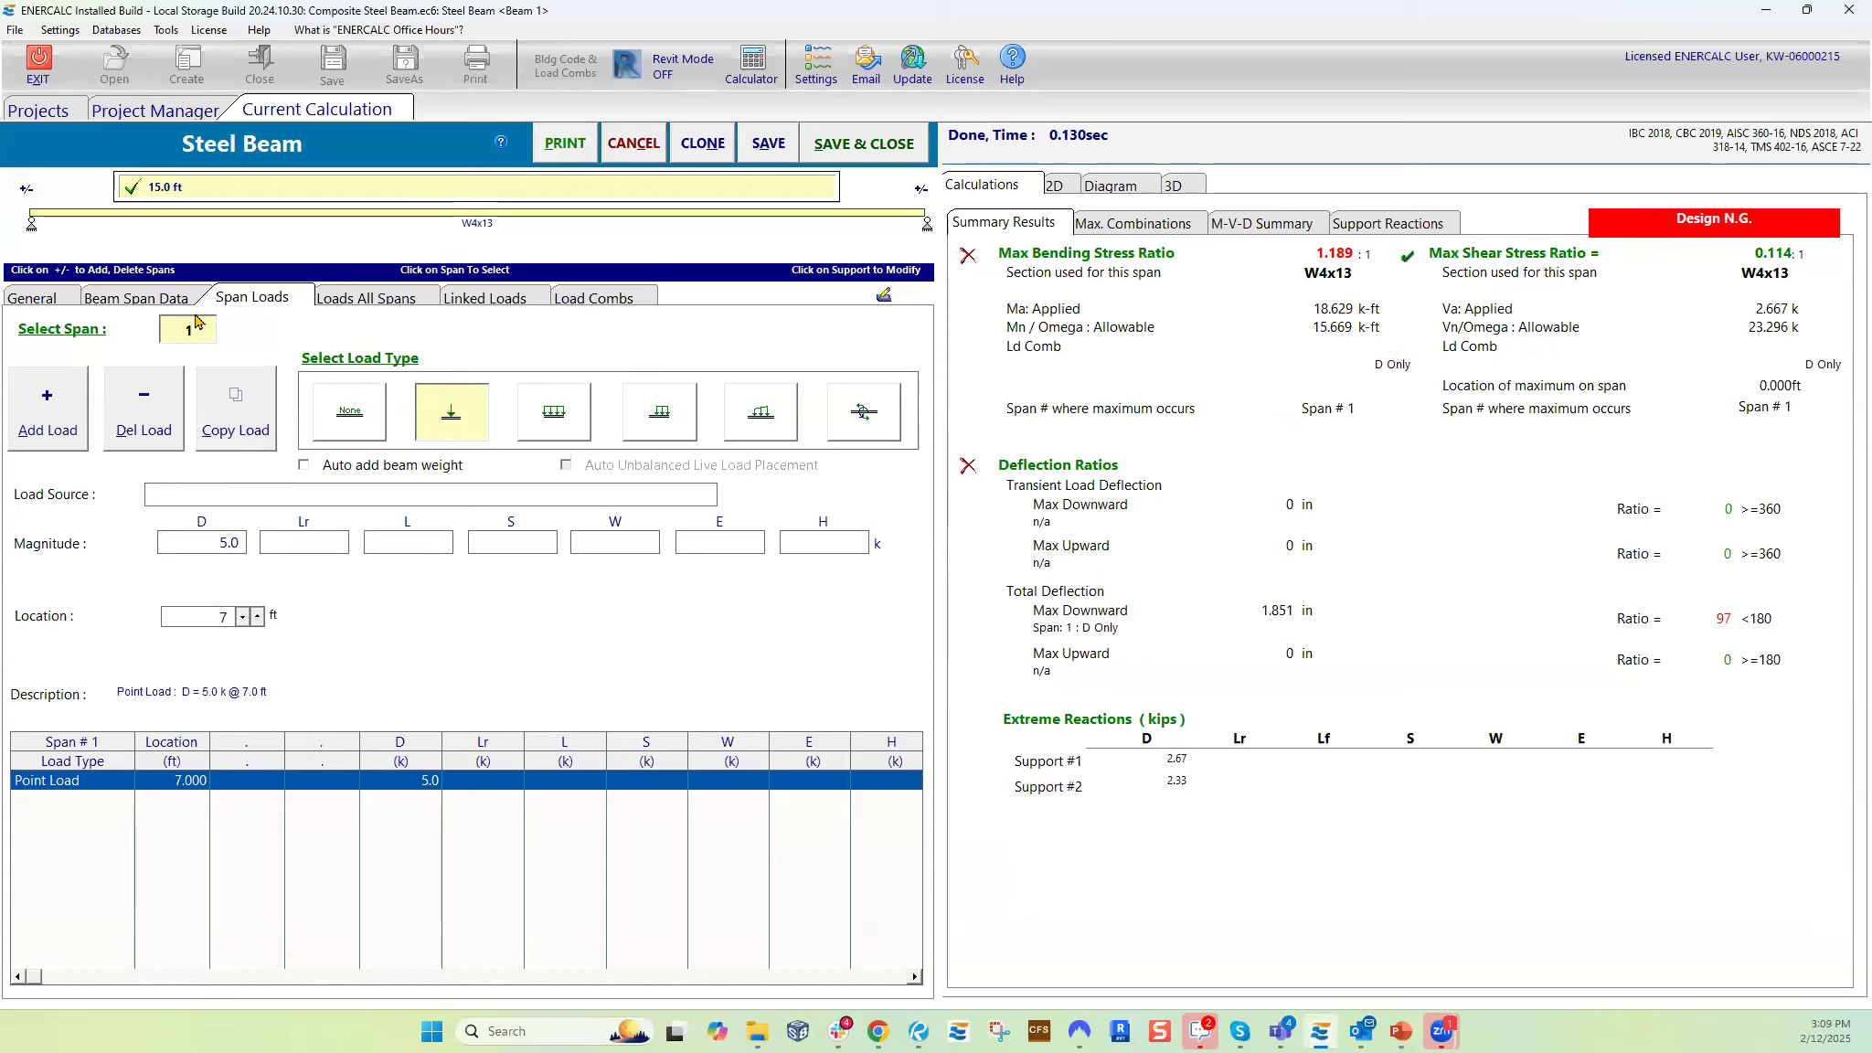
pyautogui.click(859, 149)
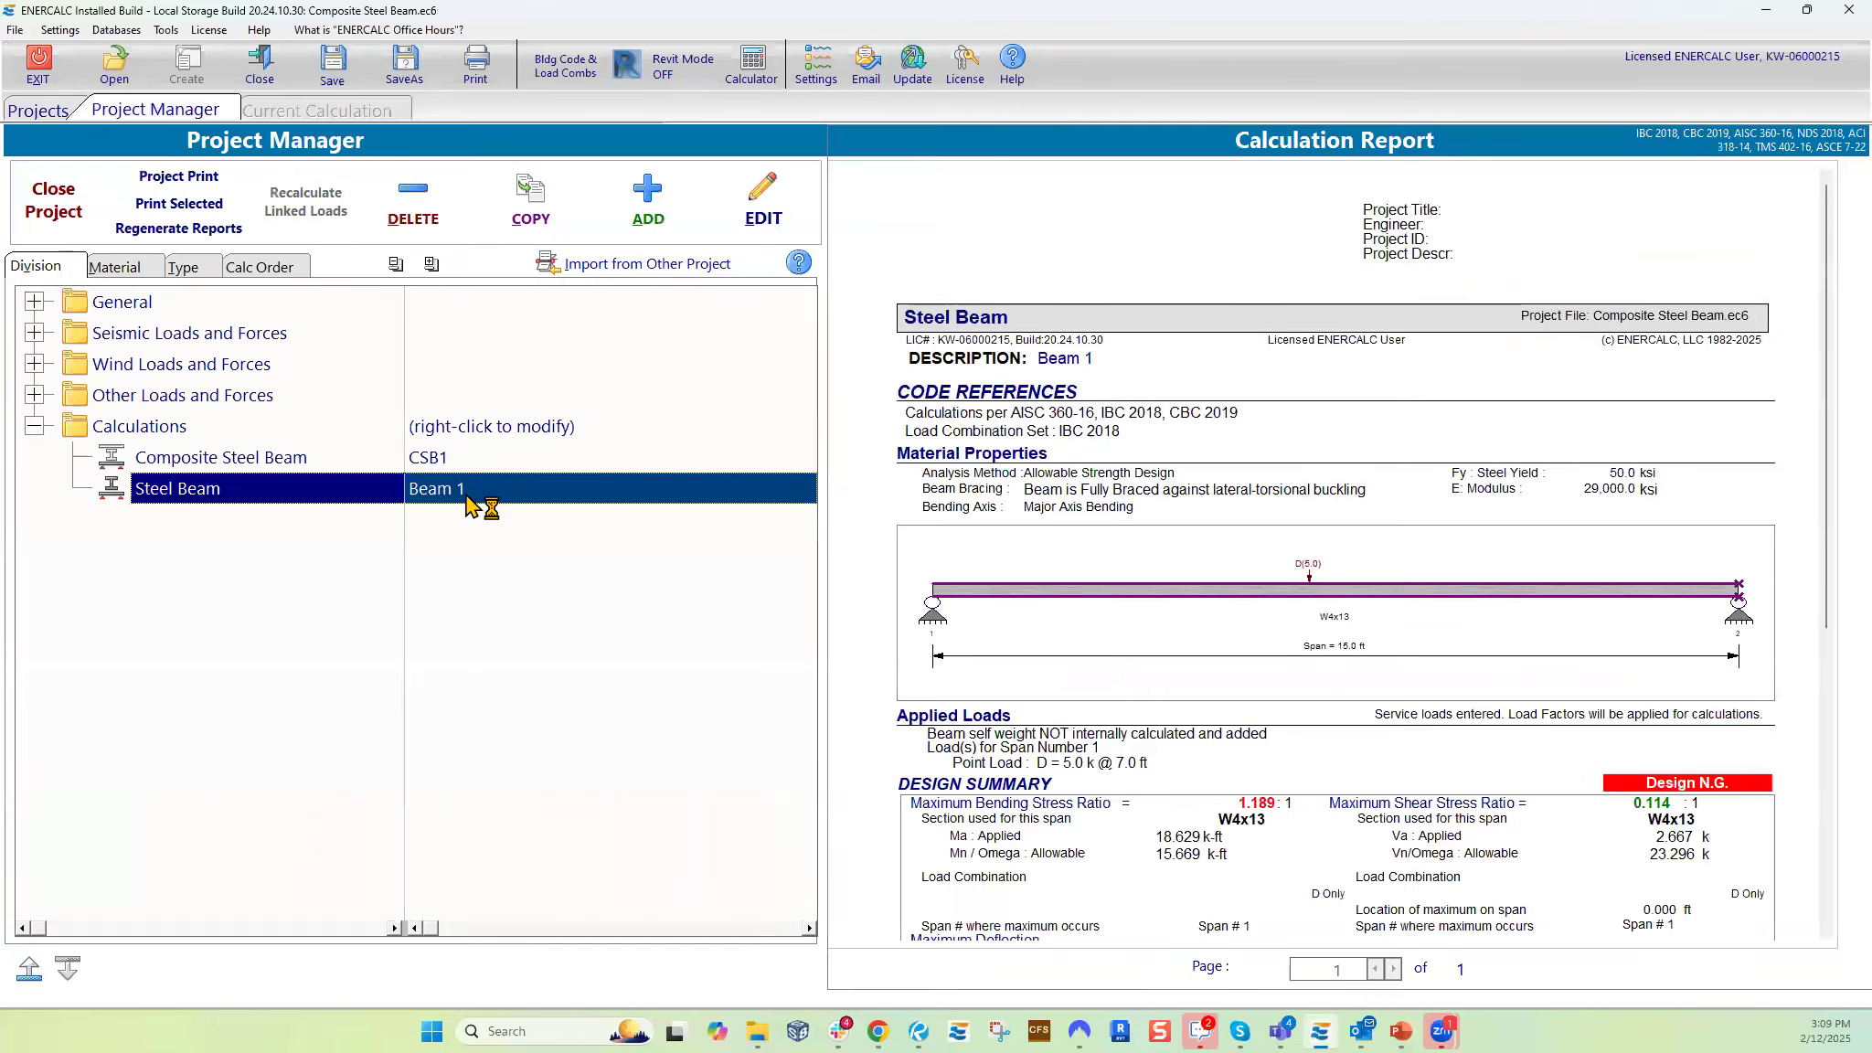
# - Add a second Steel Beam calculation to the project and describe it as Beam 2
pyautogui.click(654, 219)
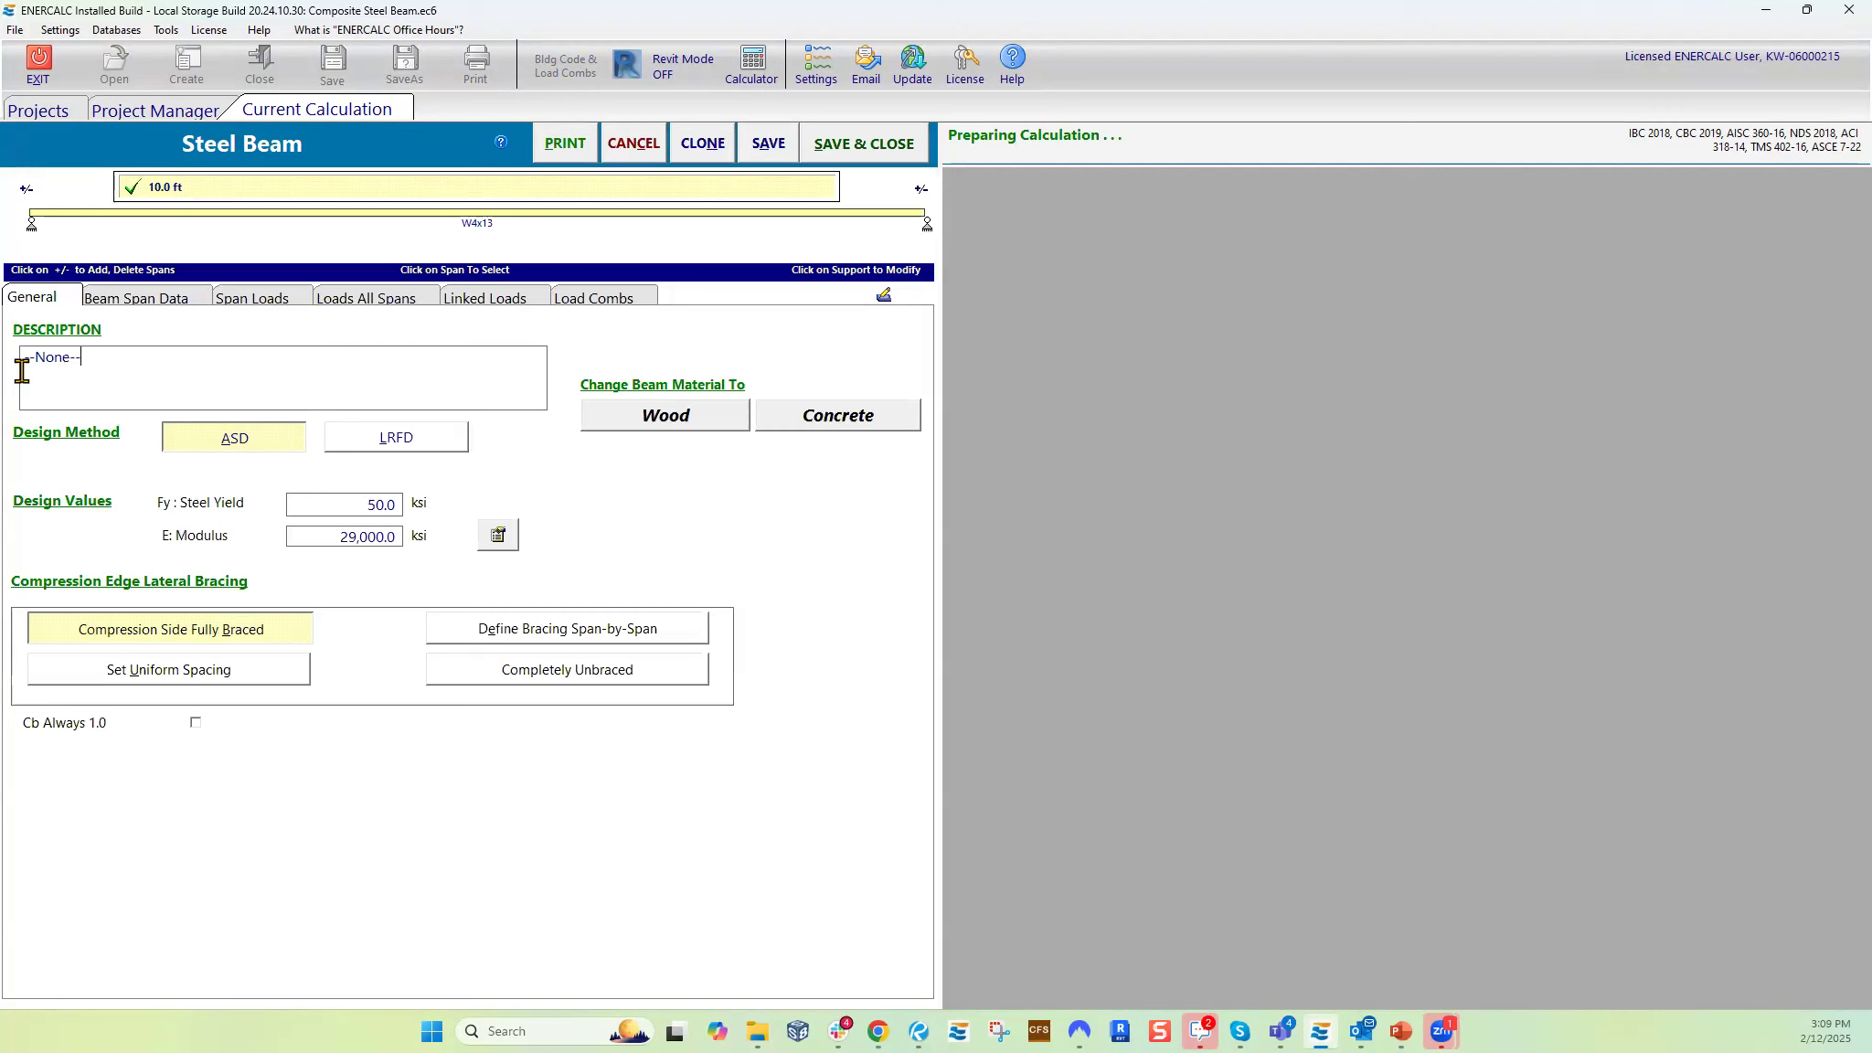
pyautogui.moveTo(22, 371); pyautogui.dragTo(81, 389)
pyautogui.write('Beam 2')
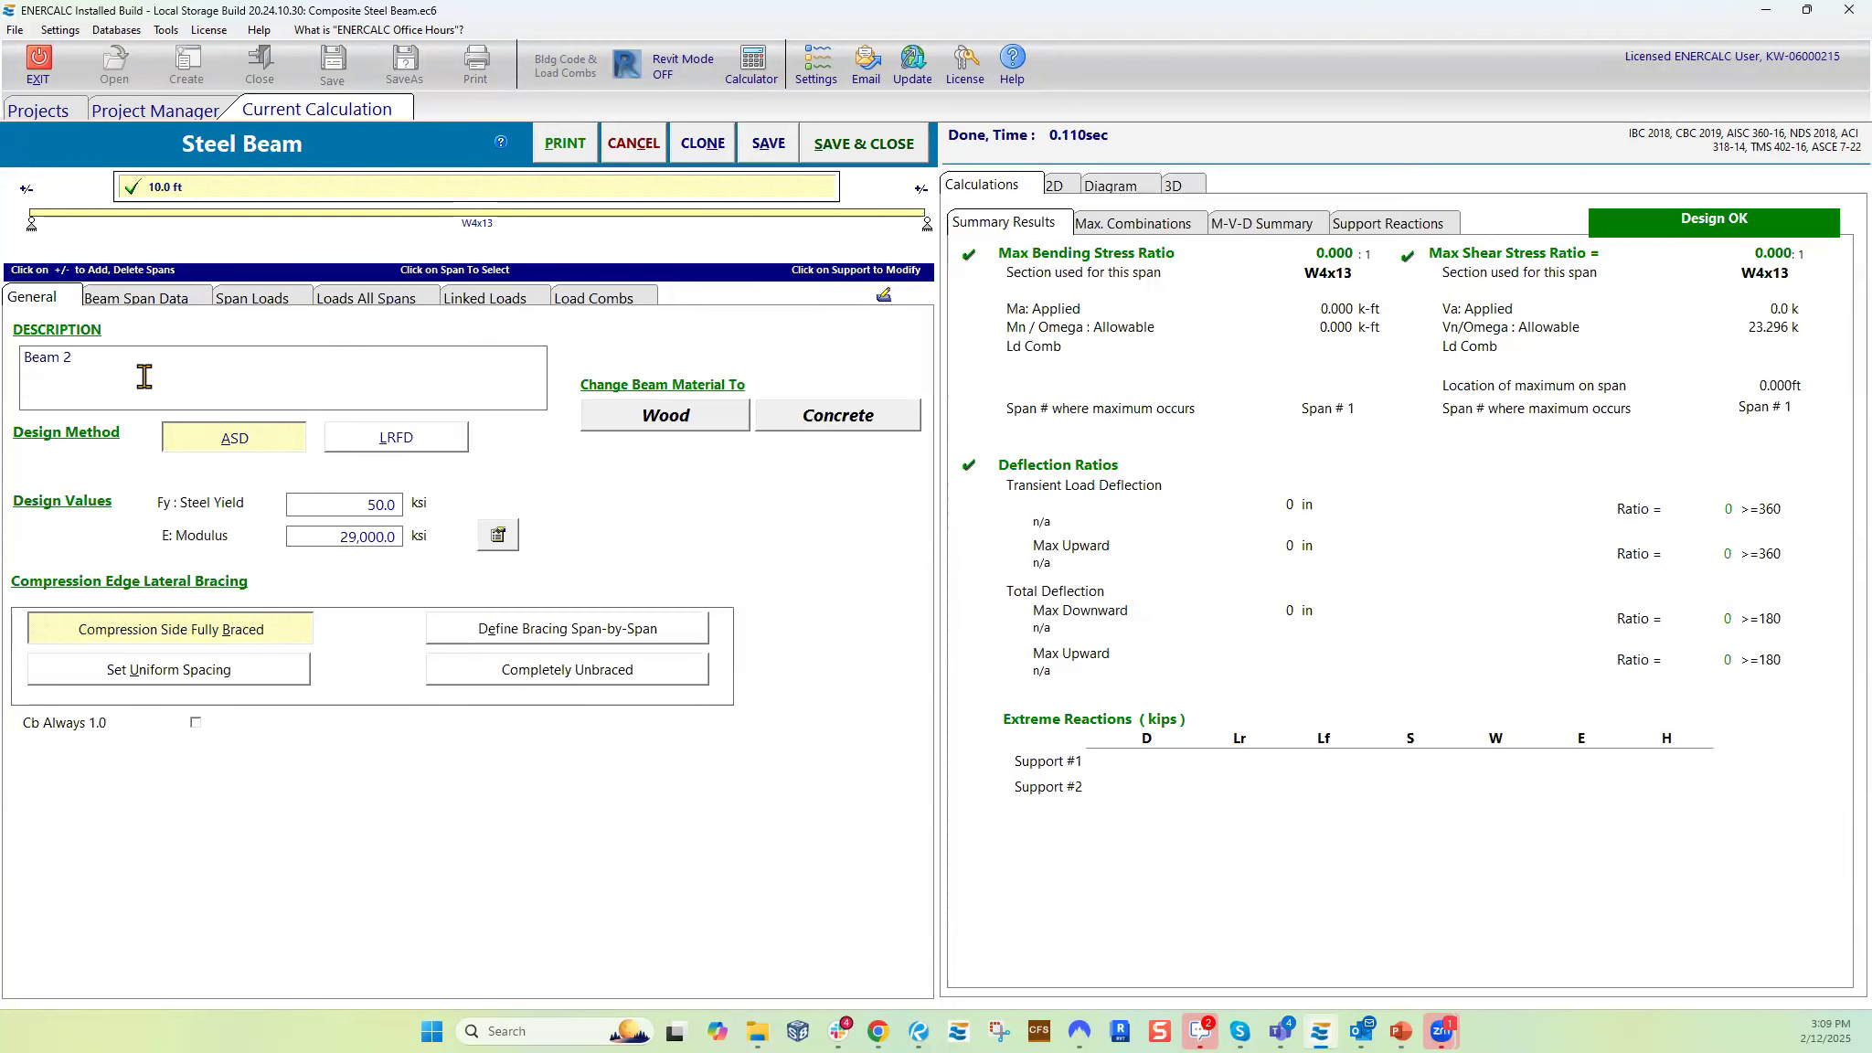
# - Choose the W10x17 section for Beam 2 from the AISC 13th Edition W shapes
pyautogui.click(163, 298)
pyautogui.scroll(-6, 476, 653)
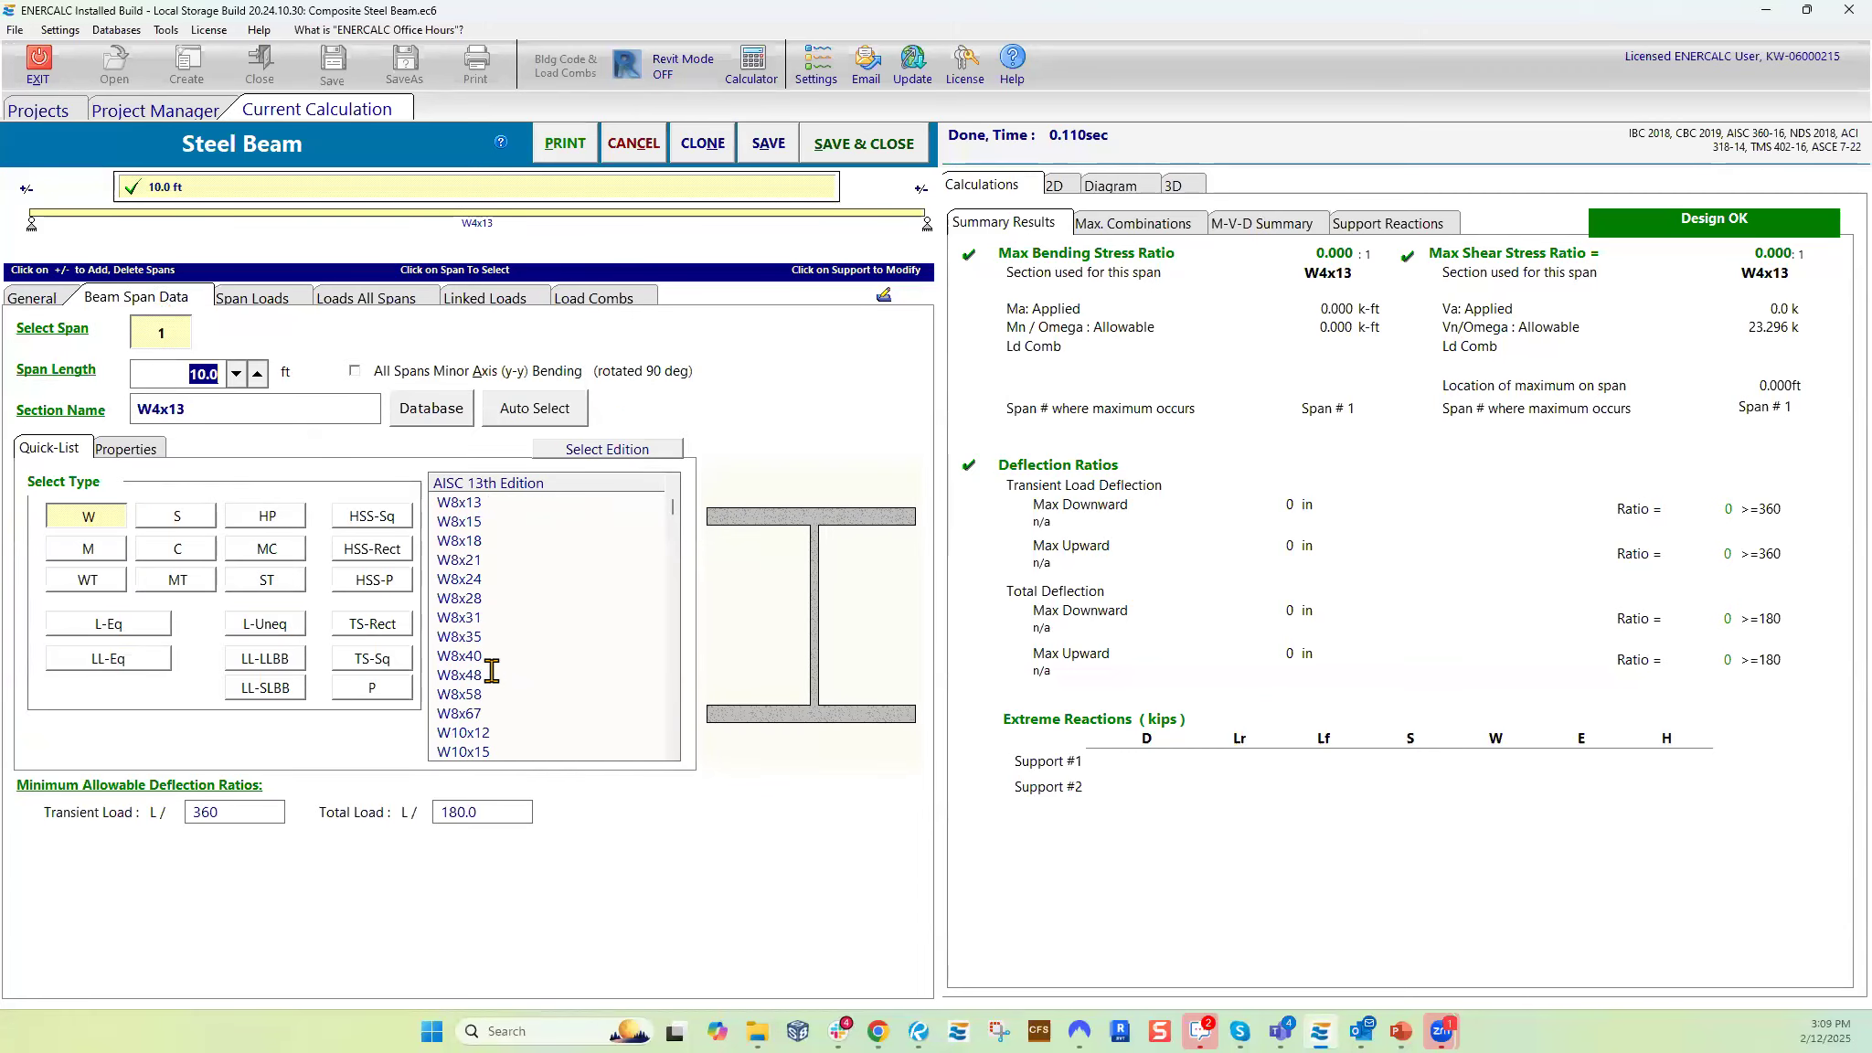
pyautogui.click(470, 657)
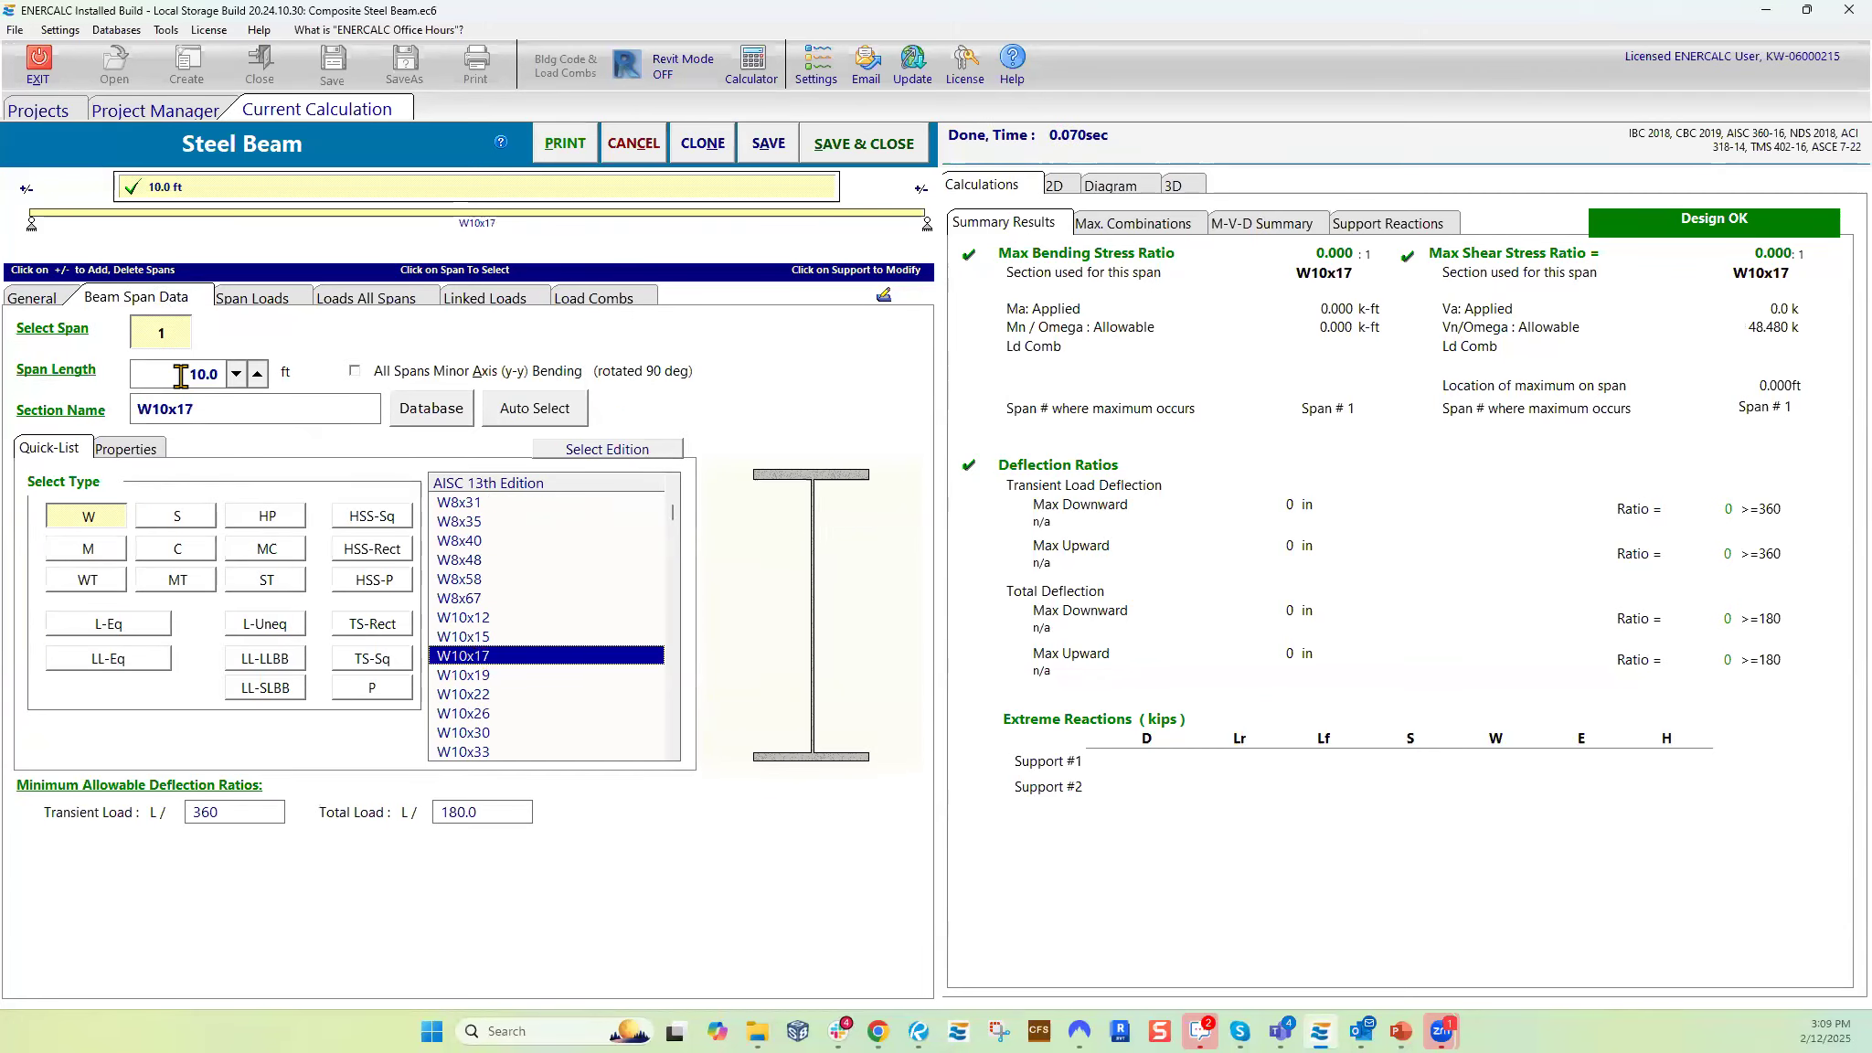
# - Show Beam 2's 2D sketch and link Beam 1's support 1 reaction as a load specified 9 ft from the beam's left end
pyautogui.click(275, 302)
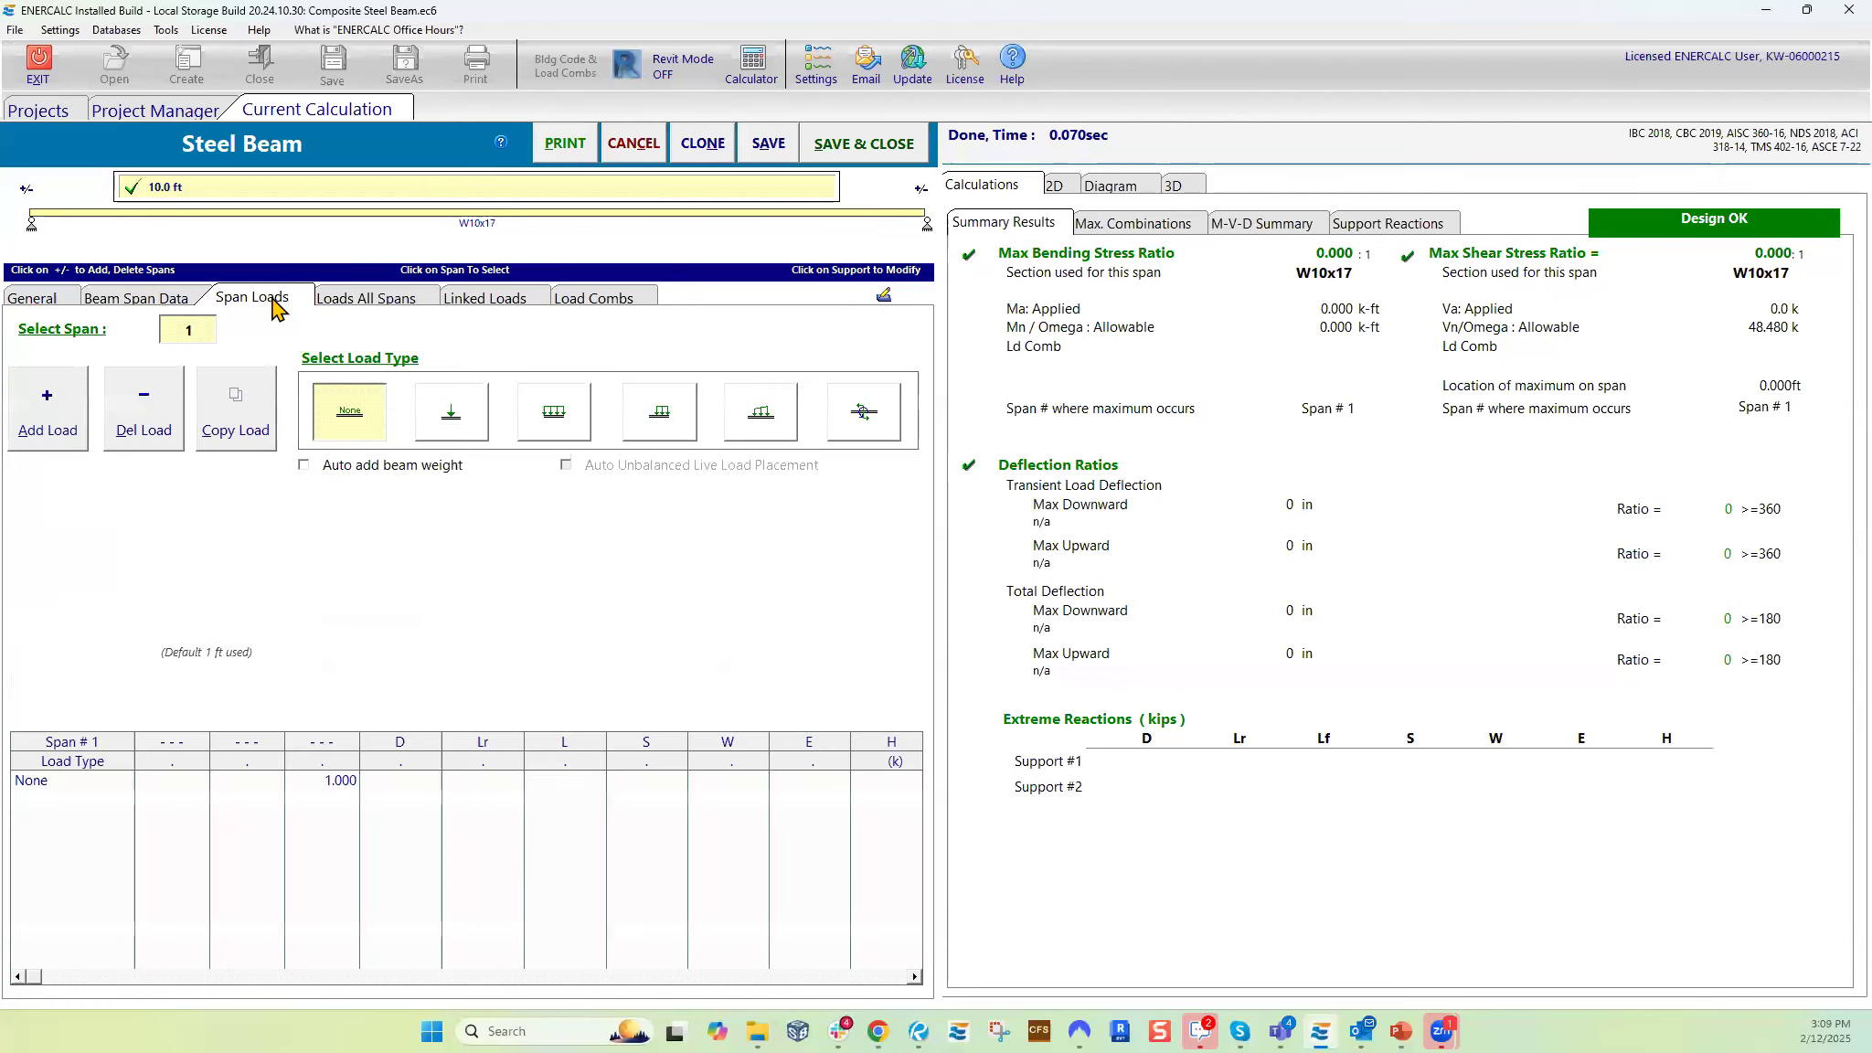
pyautogui.click(1054, 186)
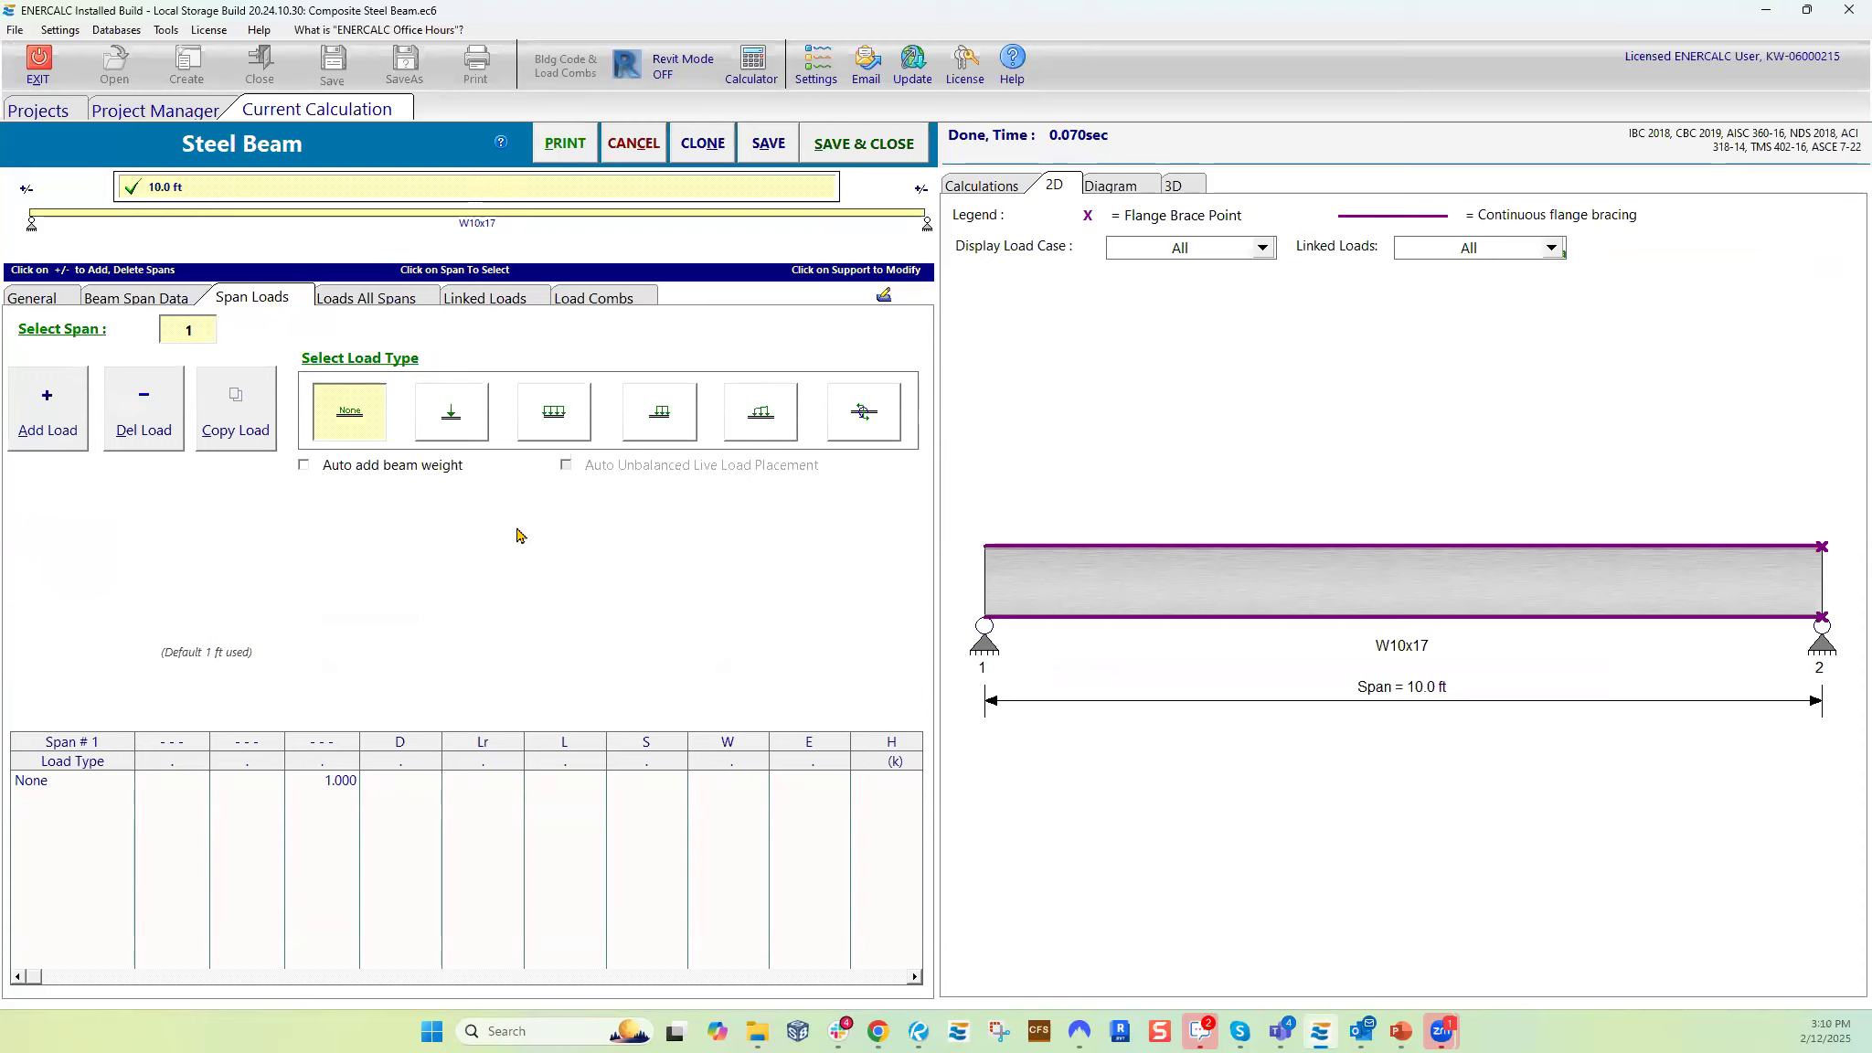
pyautogui.click(512, 303)
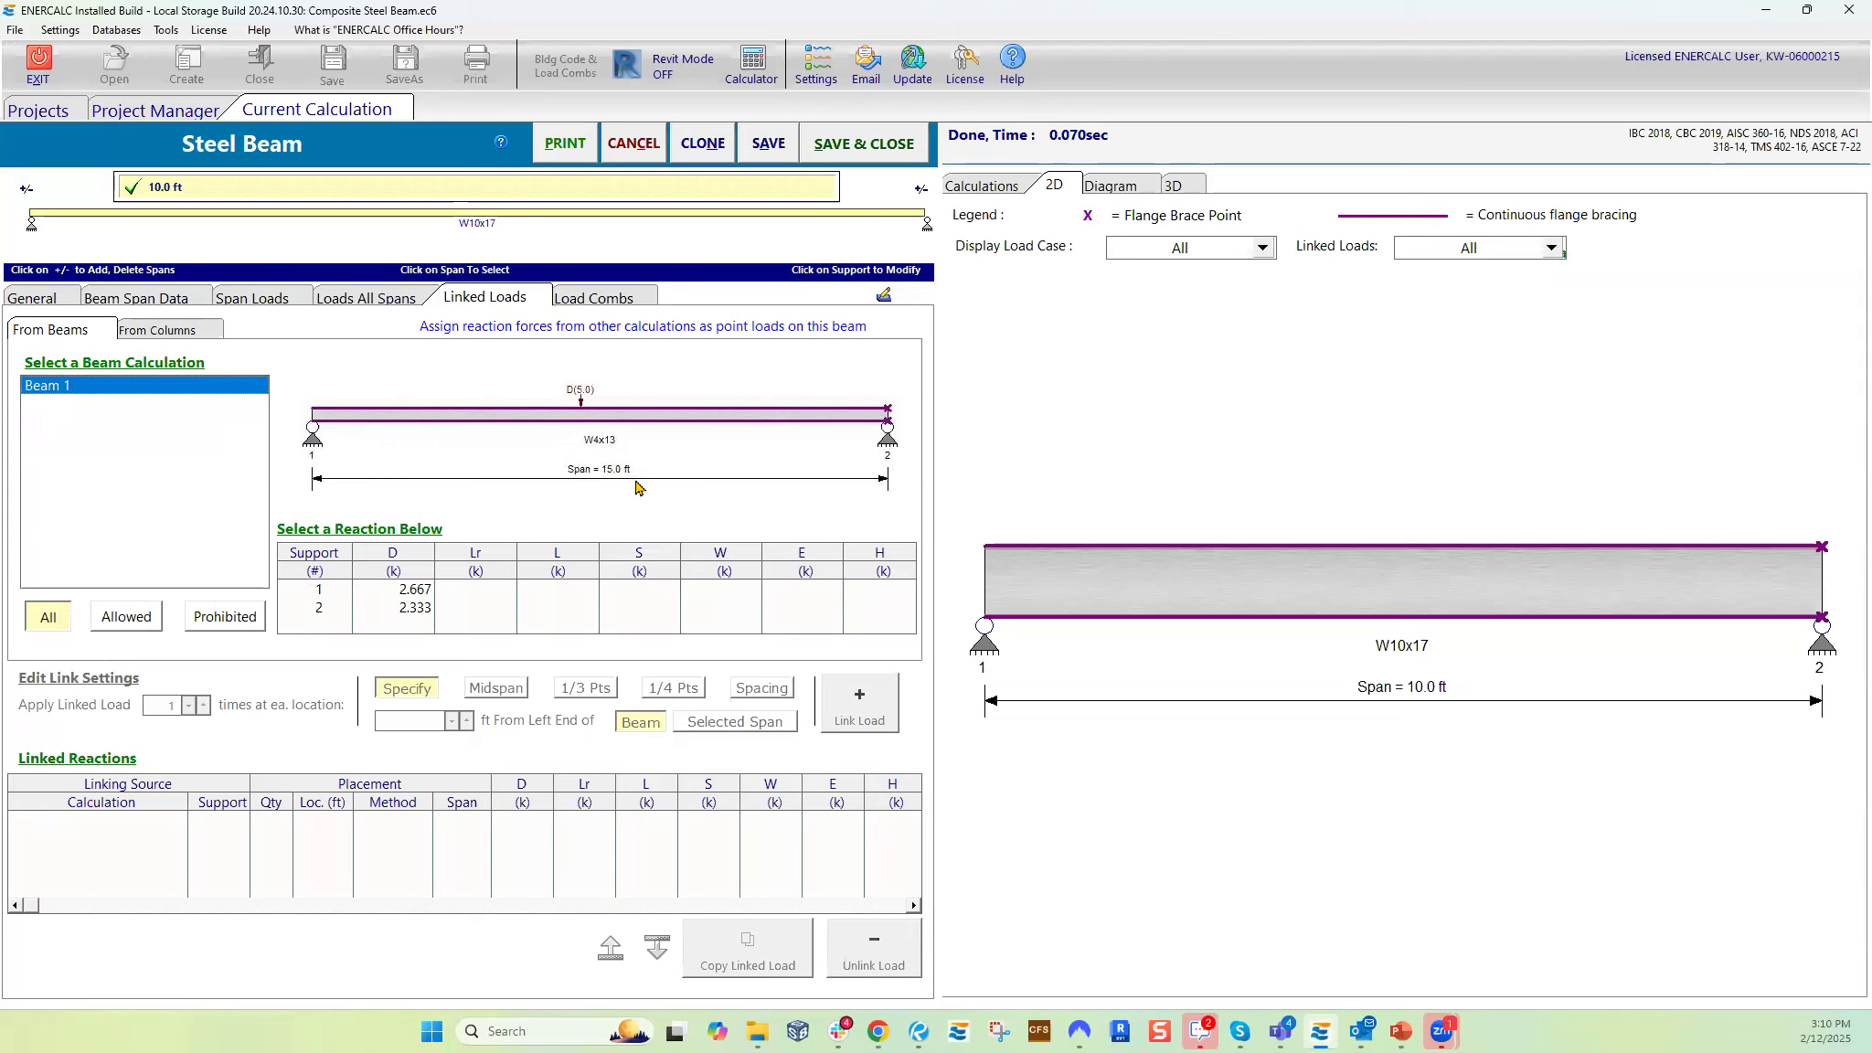
pyautogui.click(420, 592)
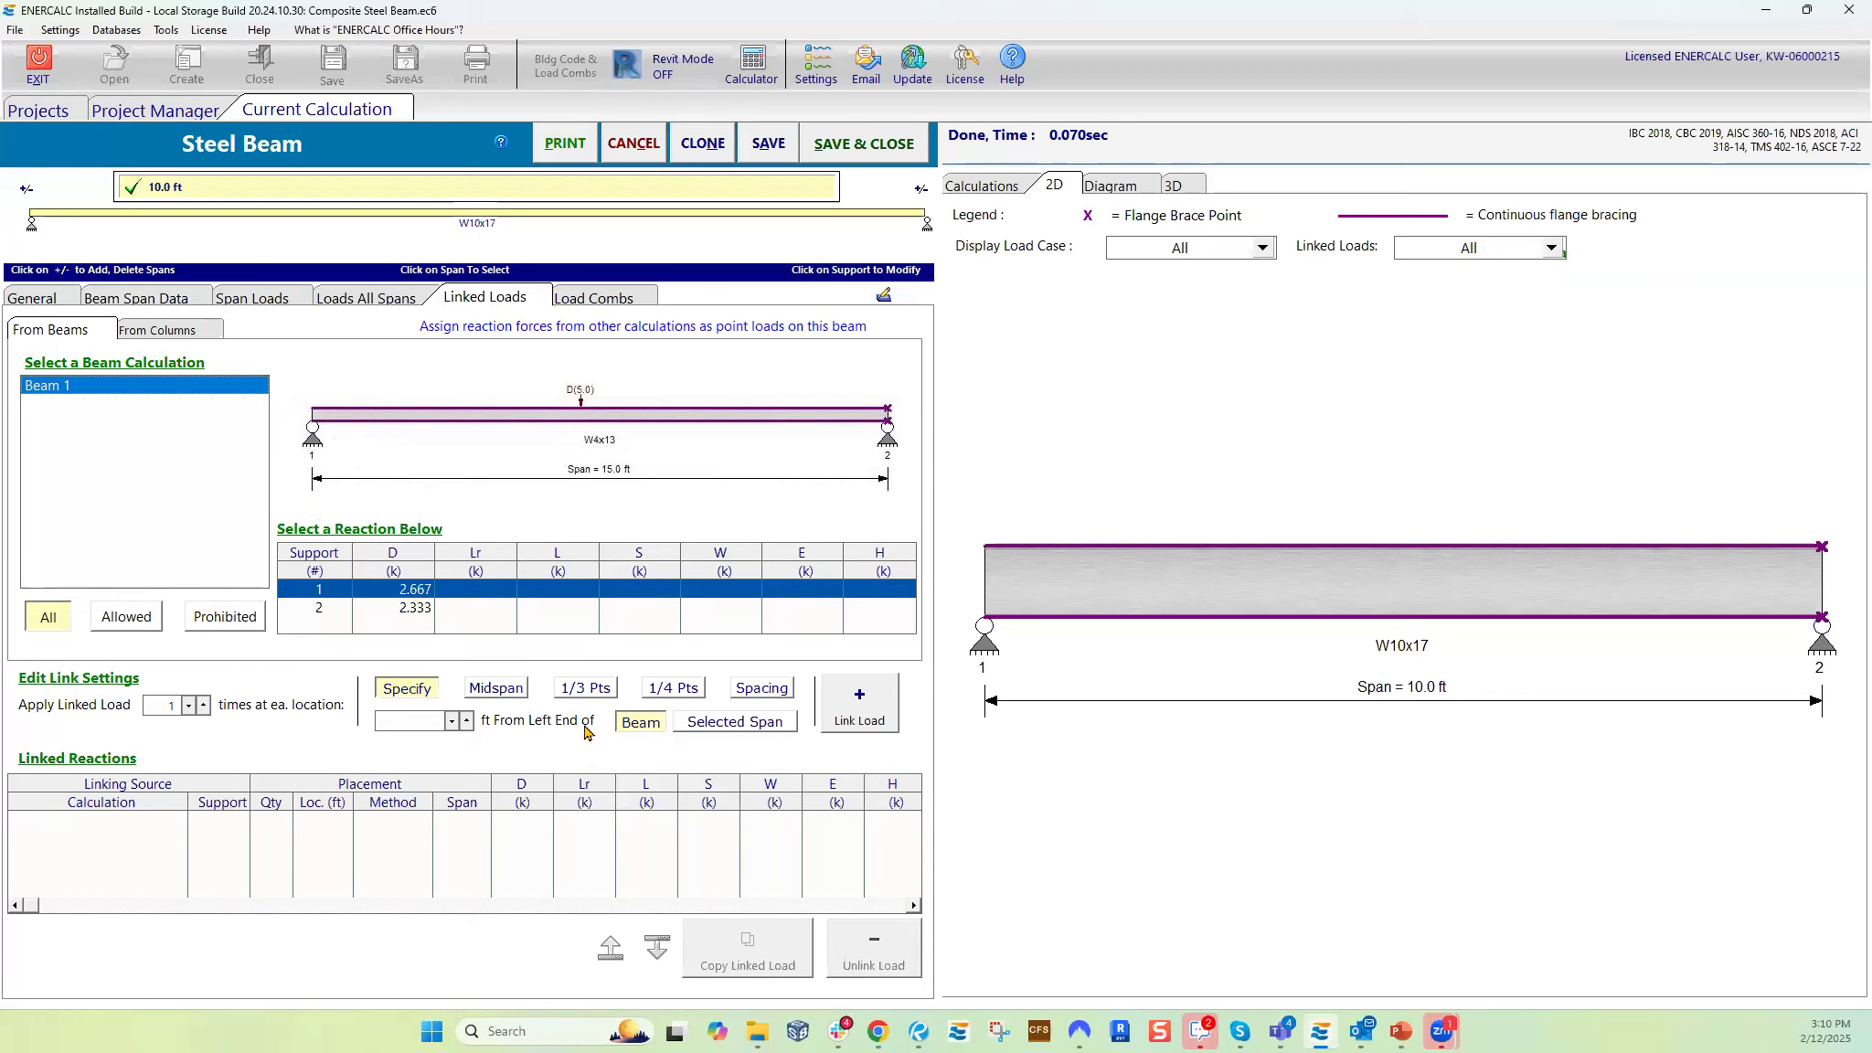
pyautogui.click(581, 690)
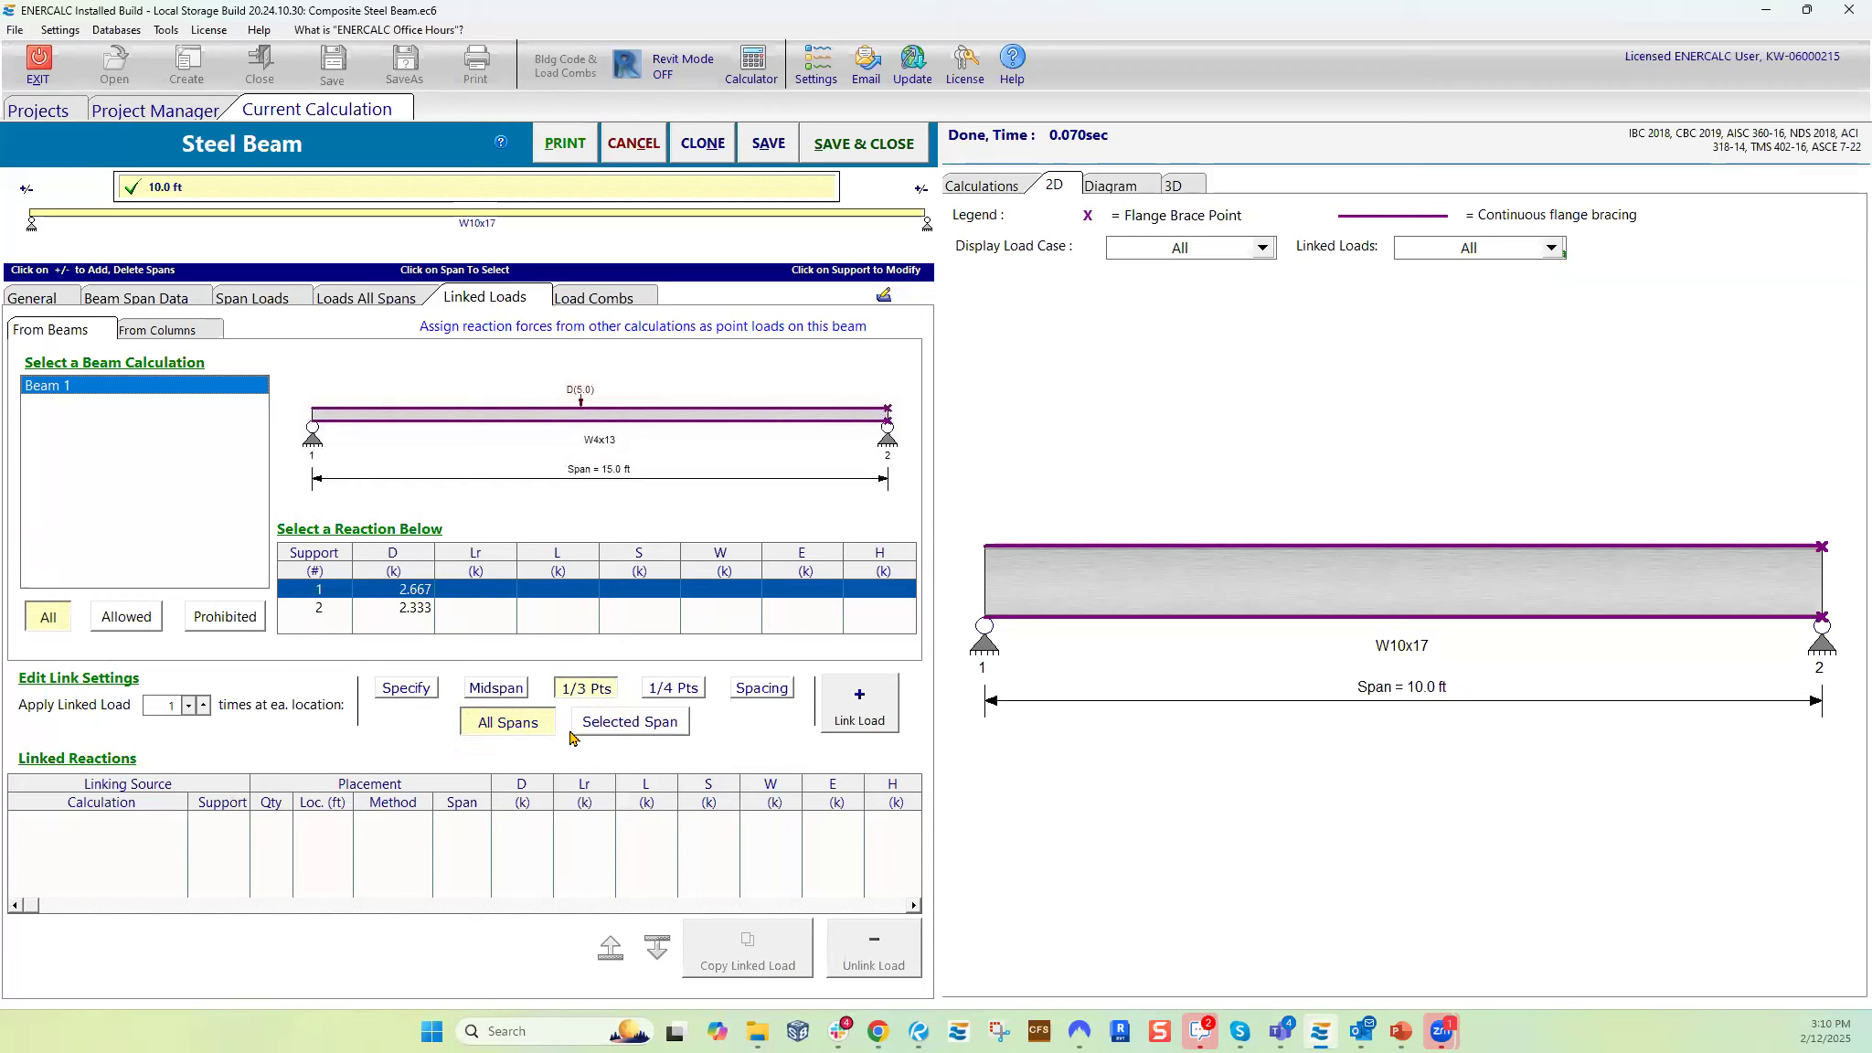
pyautogui.click(403, 692)
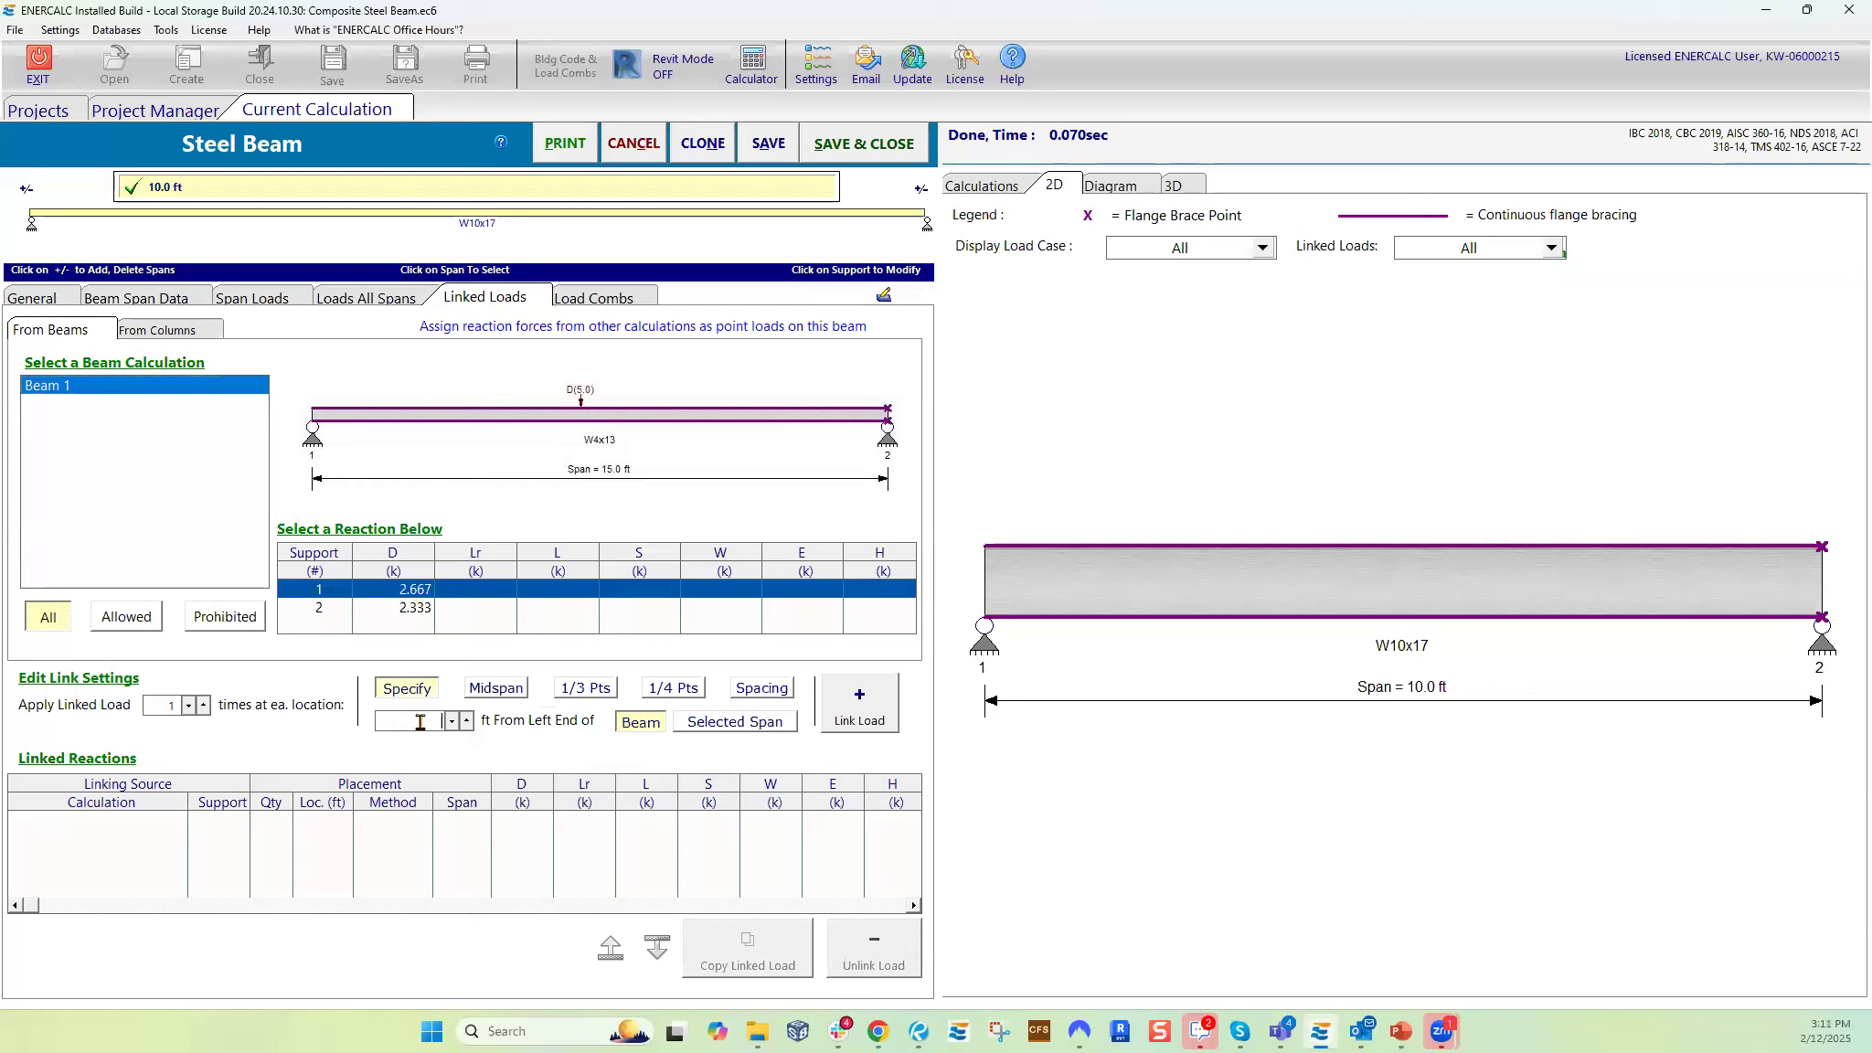
pyautogui.click(416, 728)
pyautogui.write('9')
pyautogui.click(873, 709)
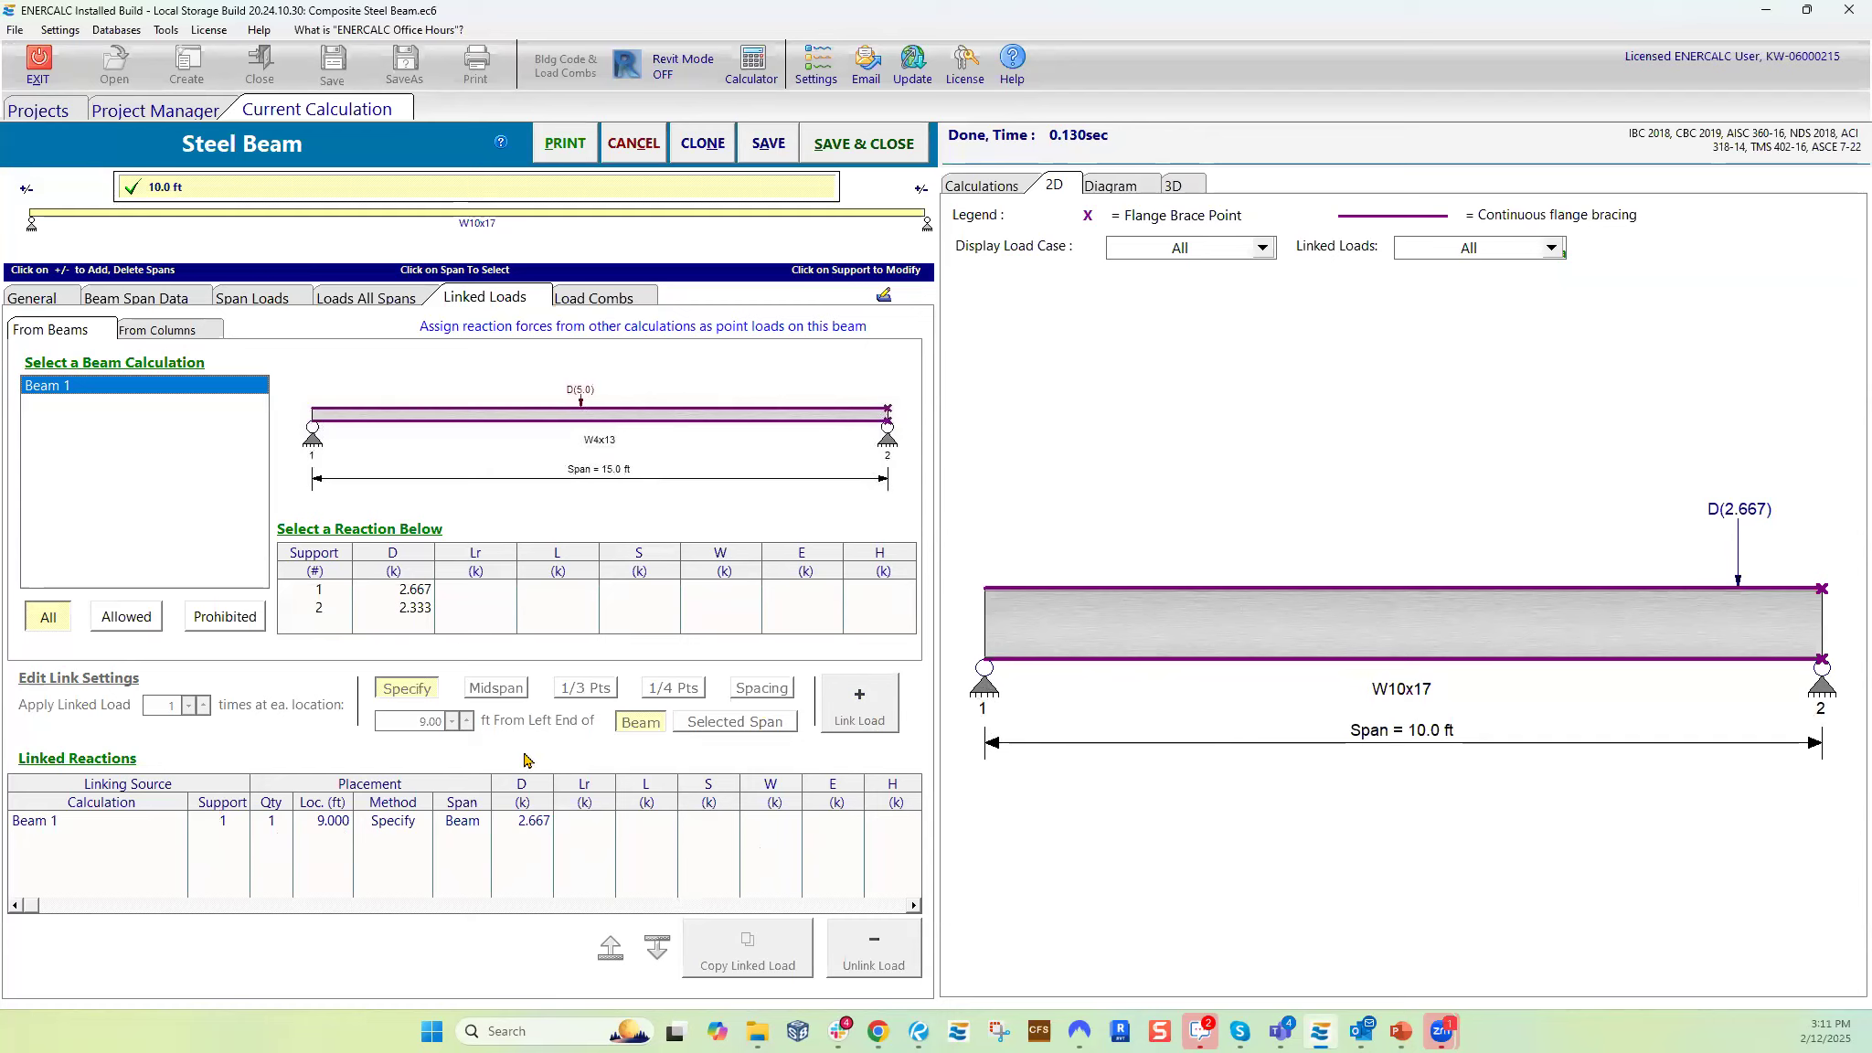
# - Link Beam 1's support 1 reaction to Beam 2 again, spaced from 2 ft and every 2 ft on center
pyautogui.click(413, 604)
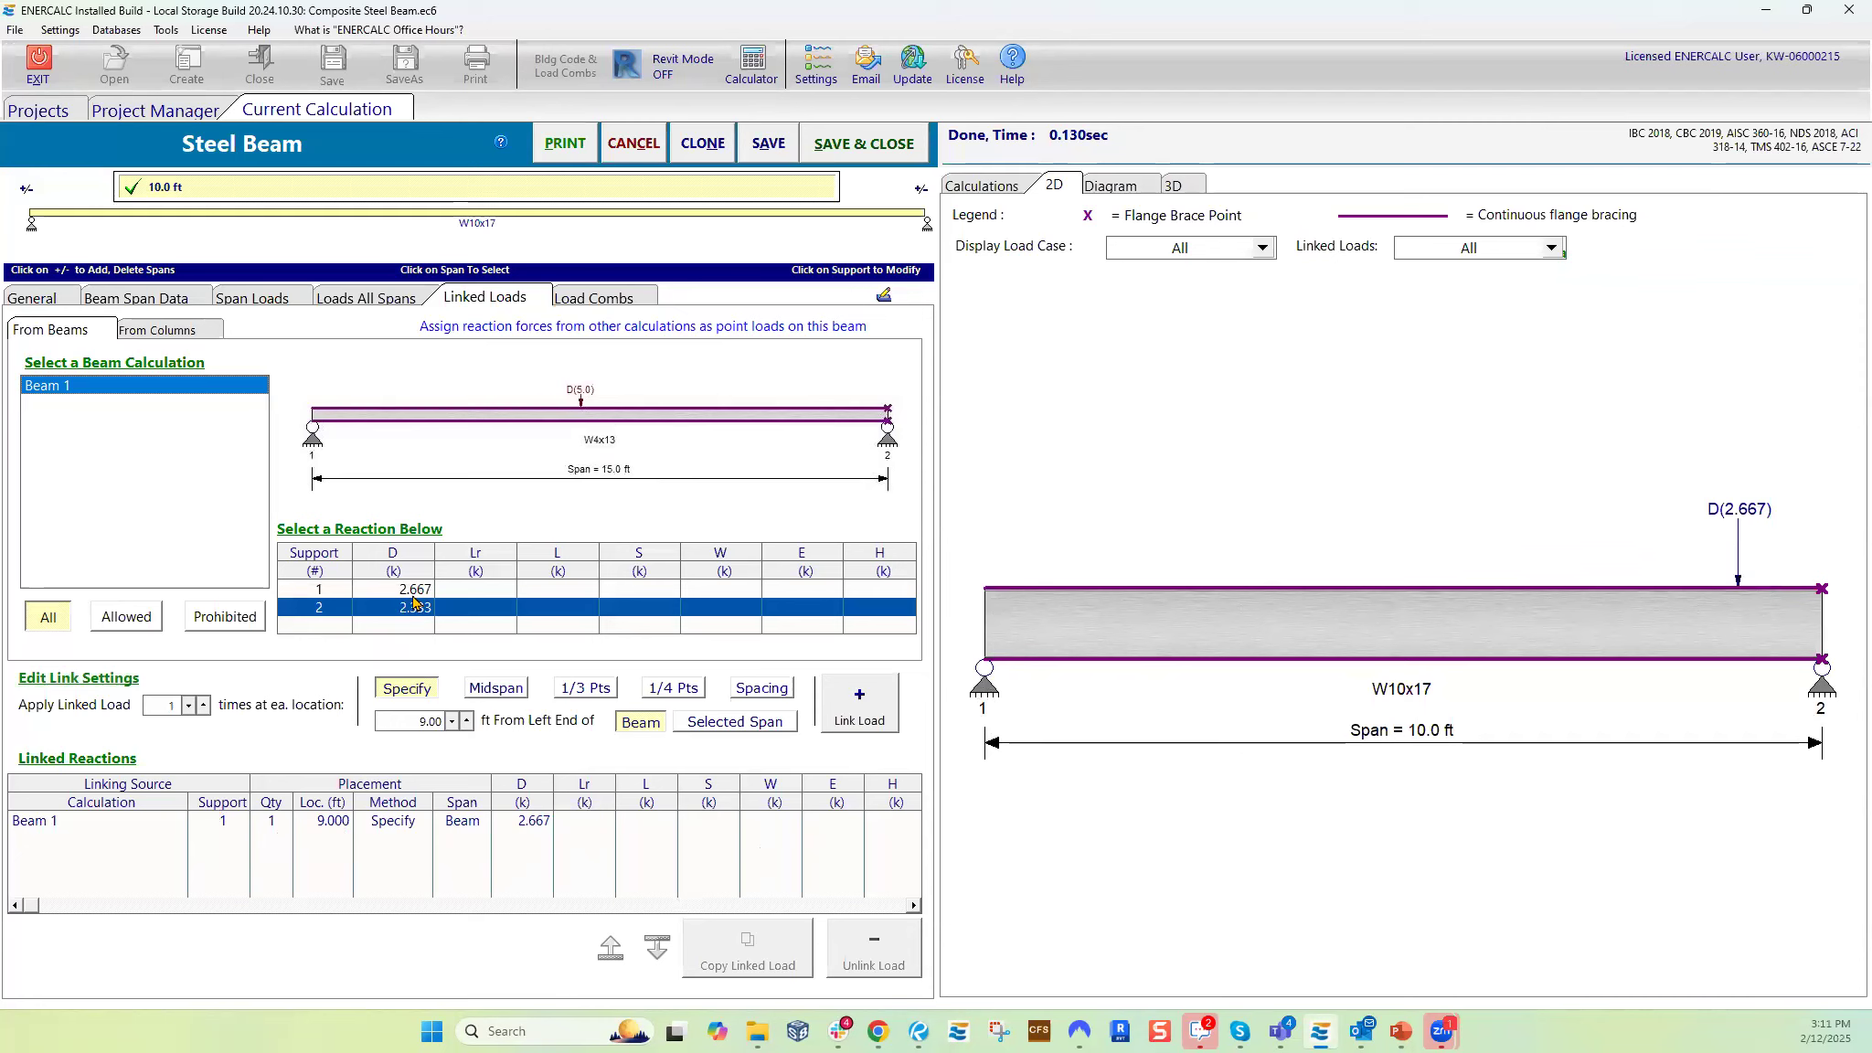
pyautogui.click(413, 596)
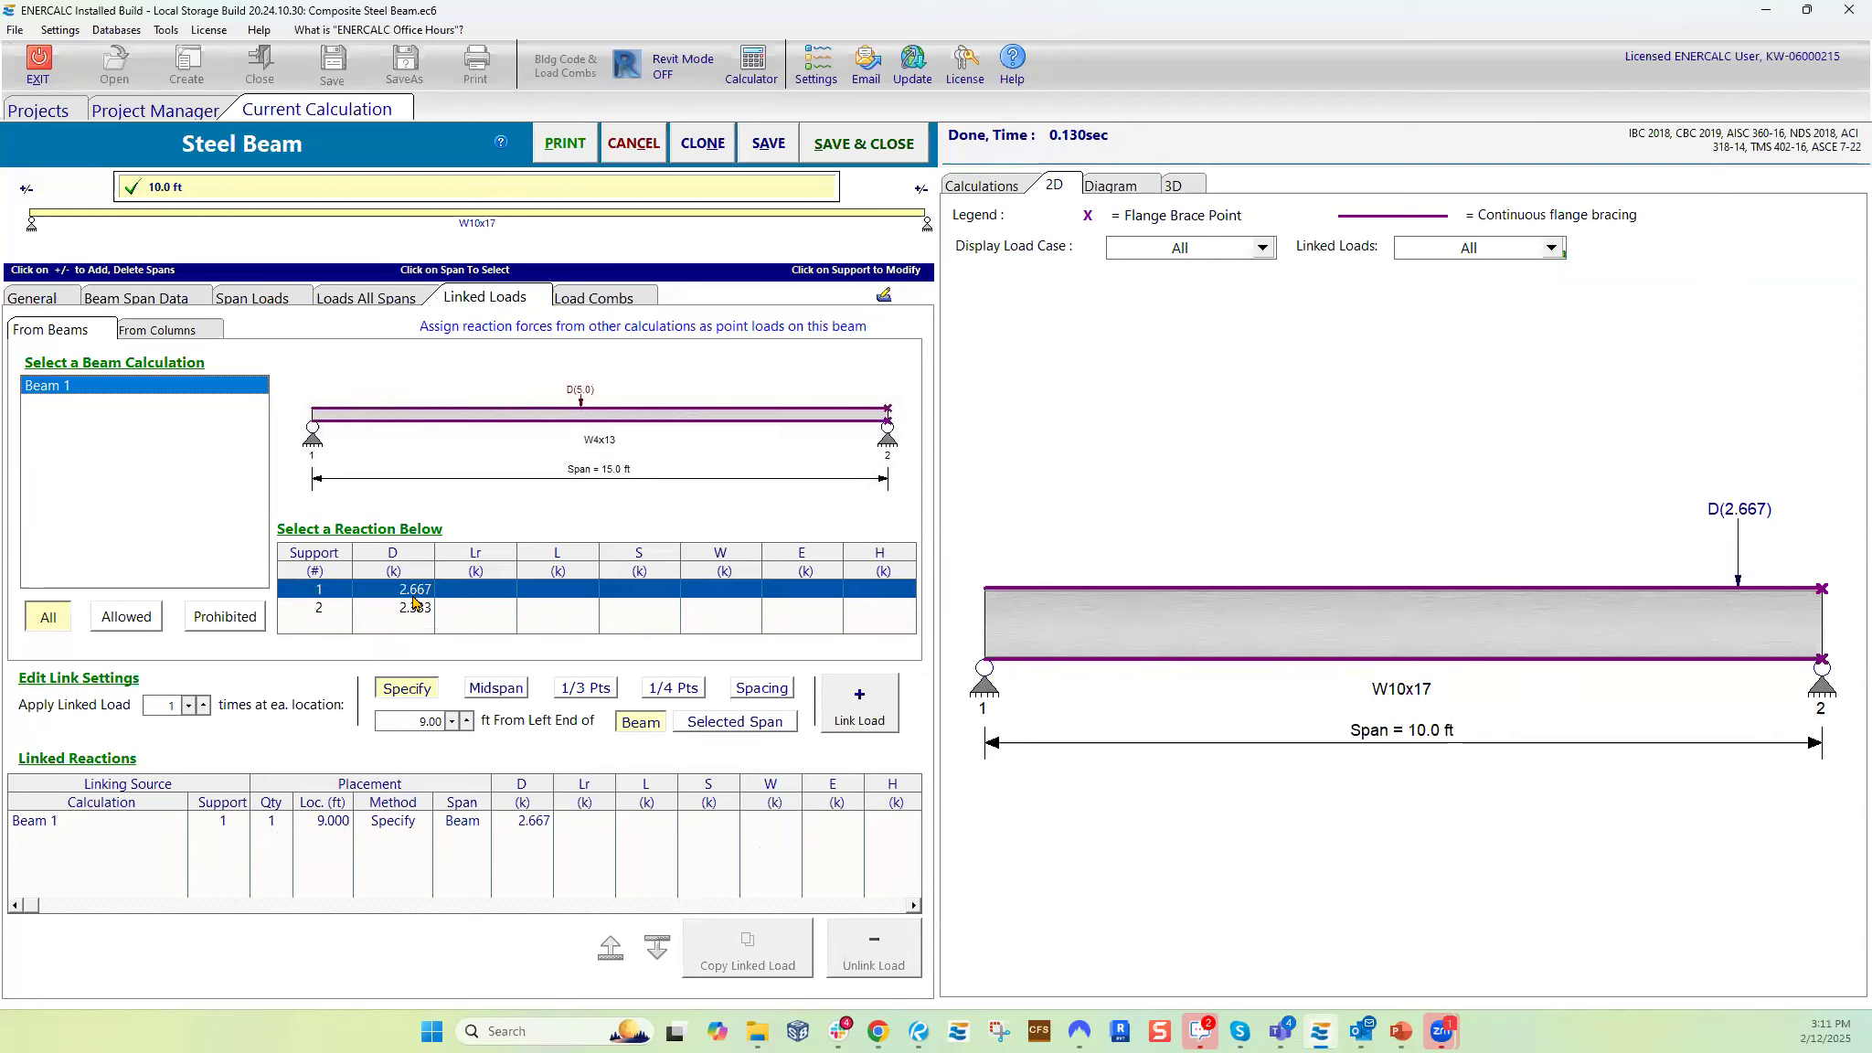
pyautogui.click(412, 610)
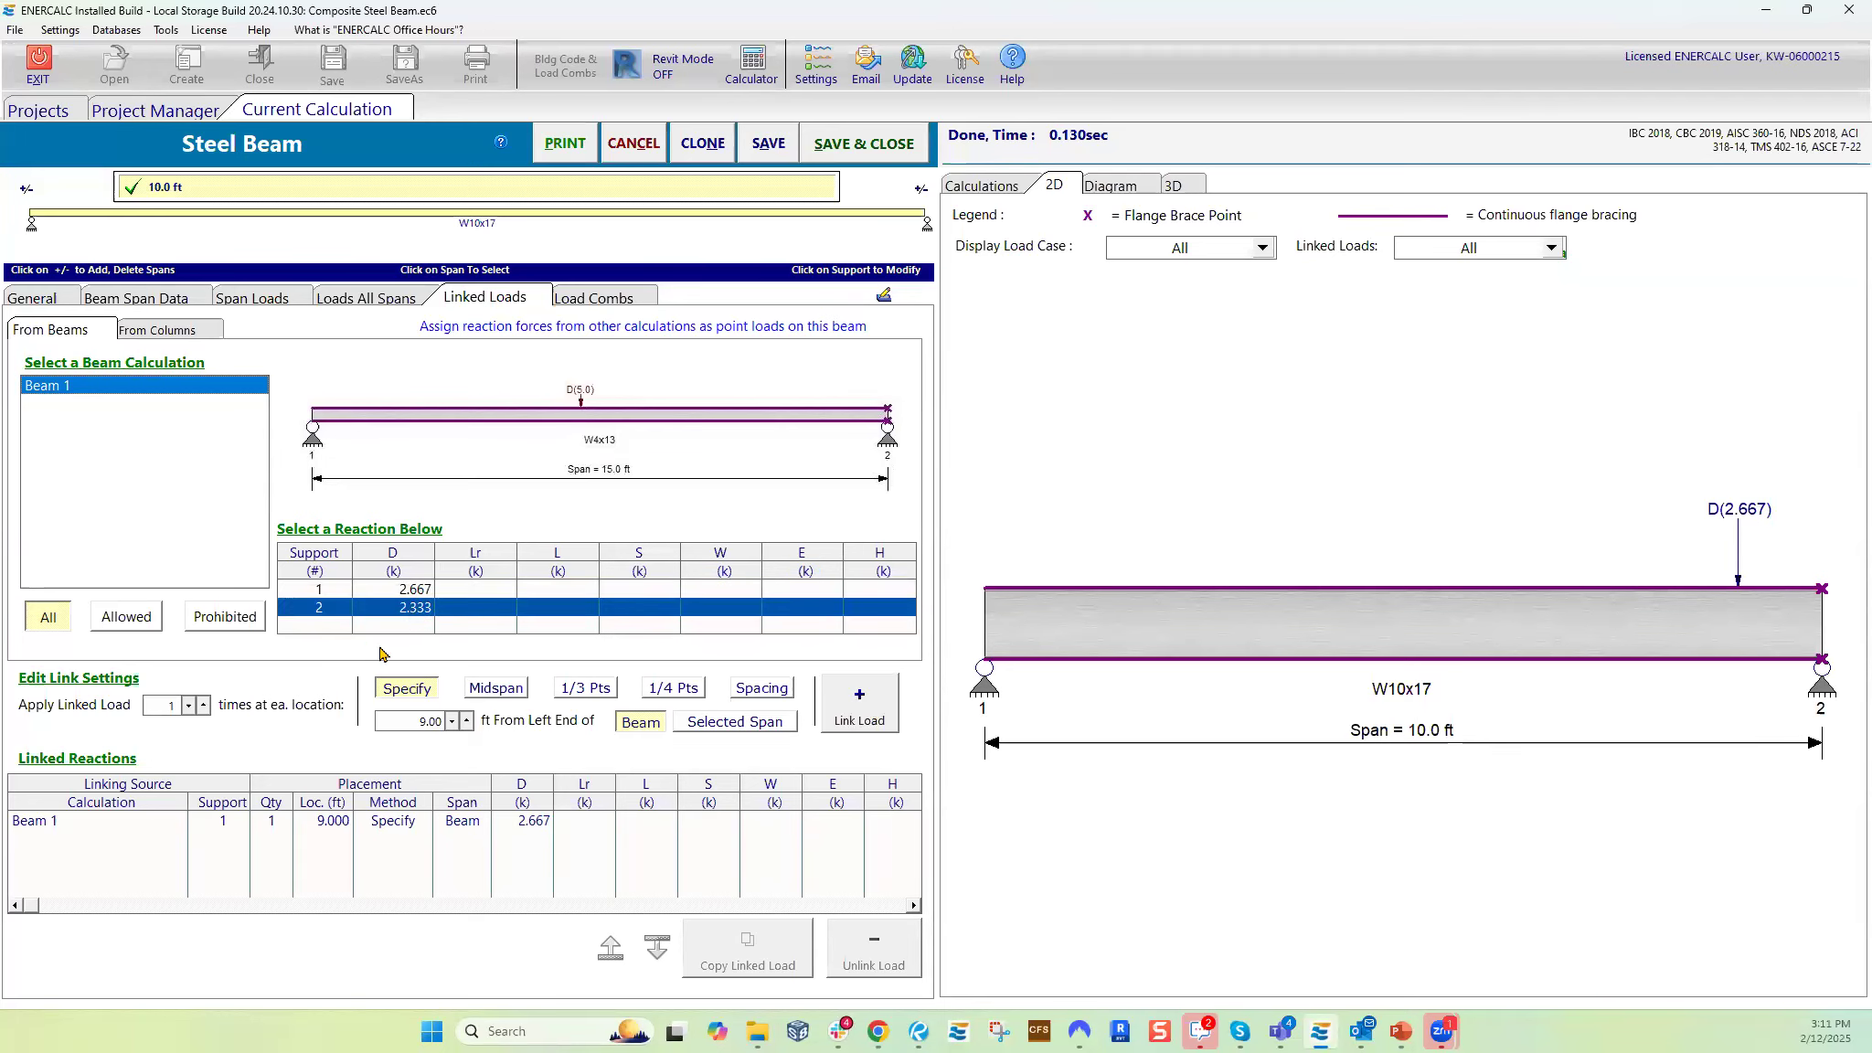
pyautogui.click(388, 591)
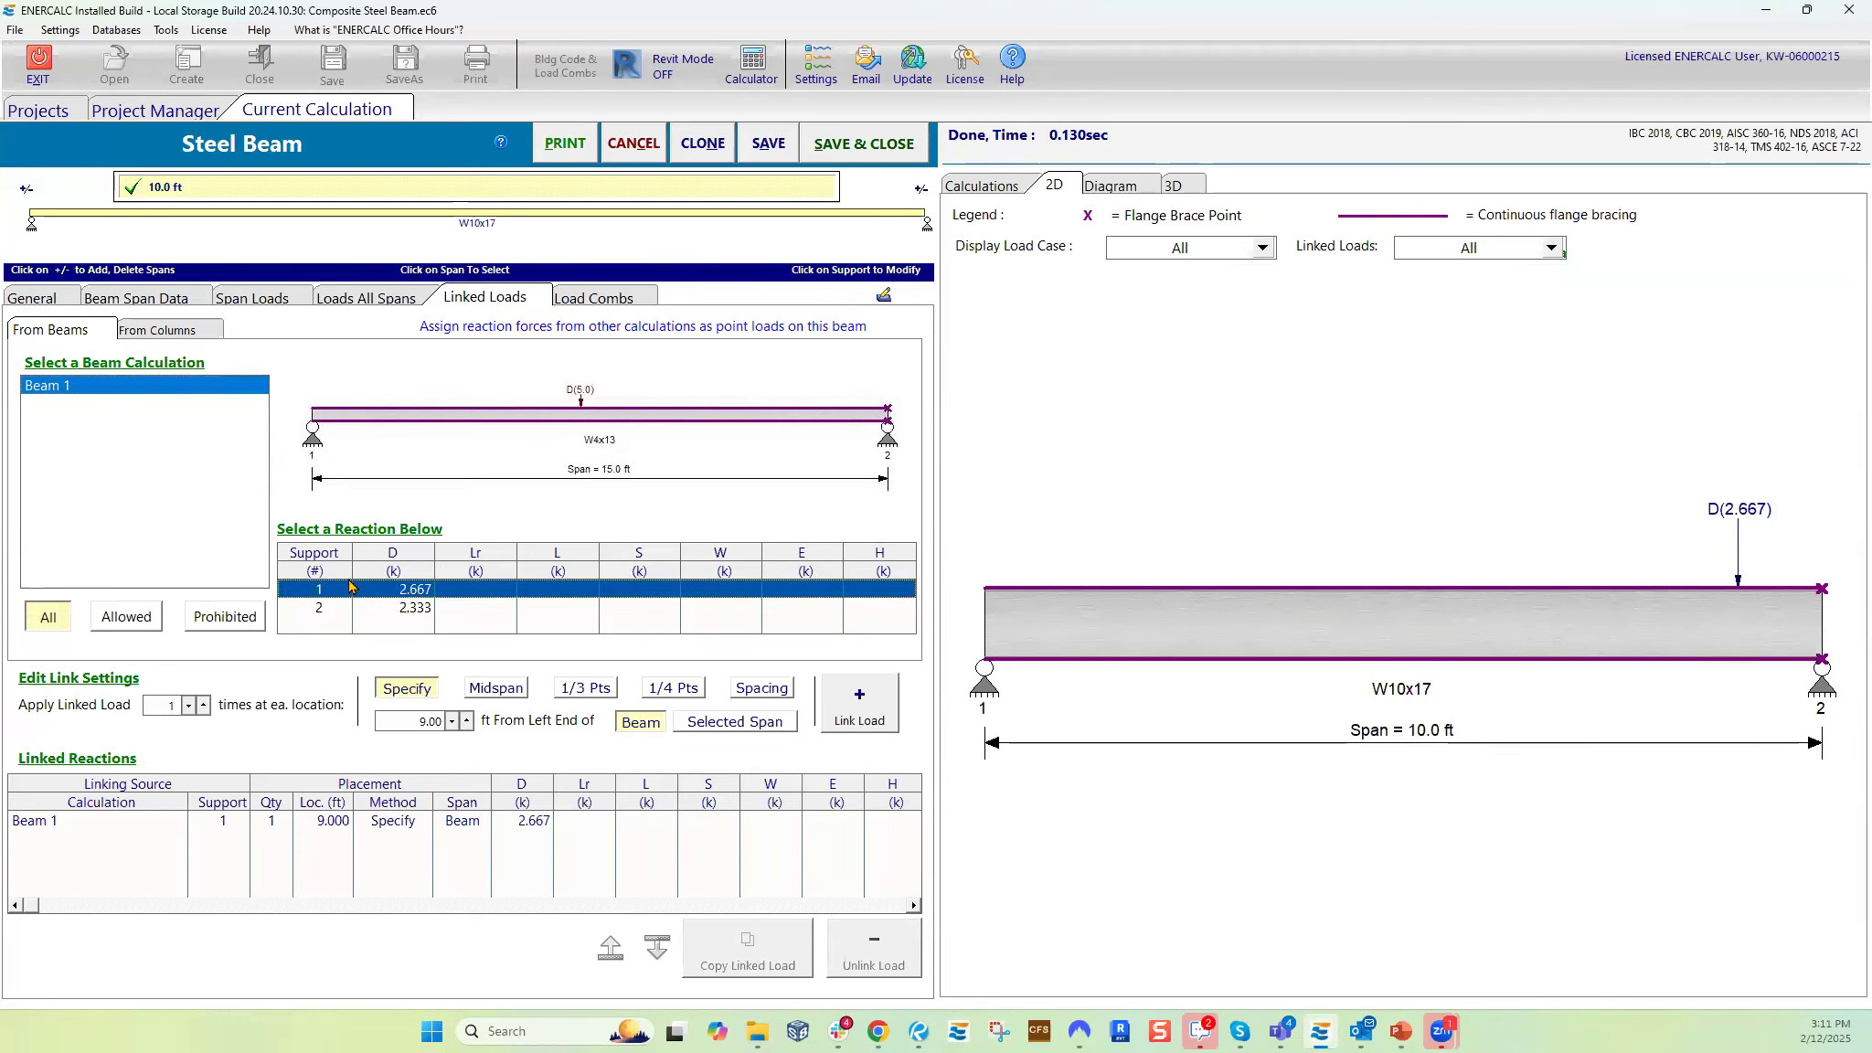
pyautogui.click(675, 692)
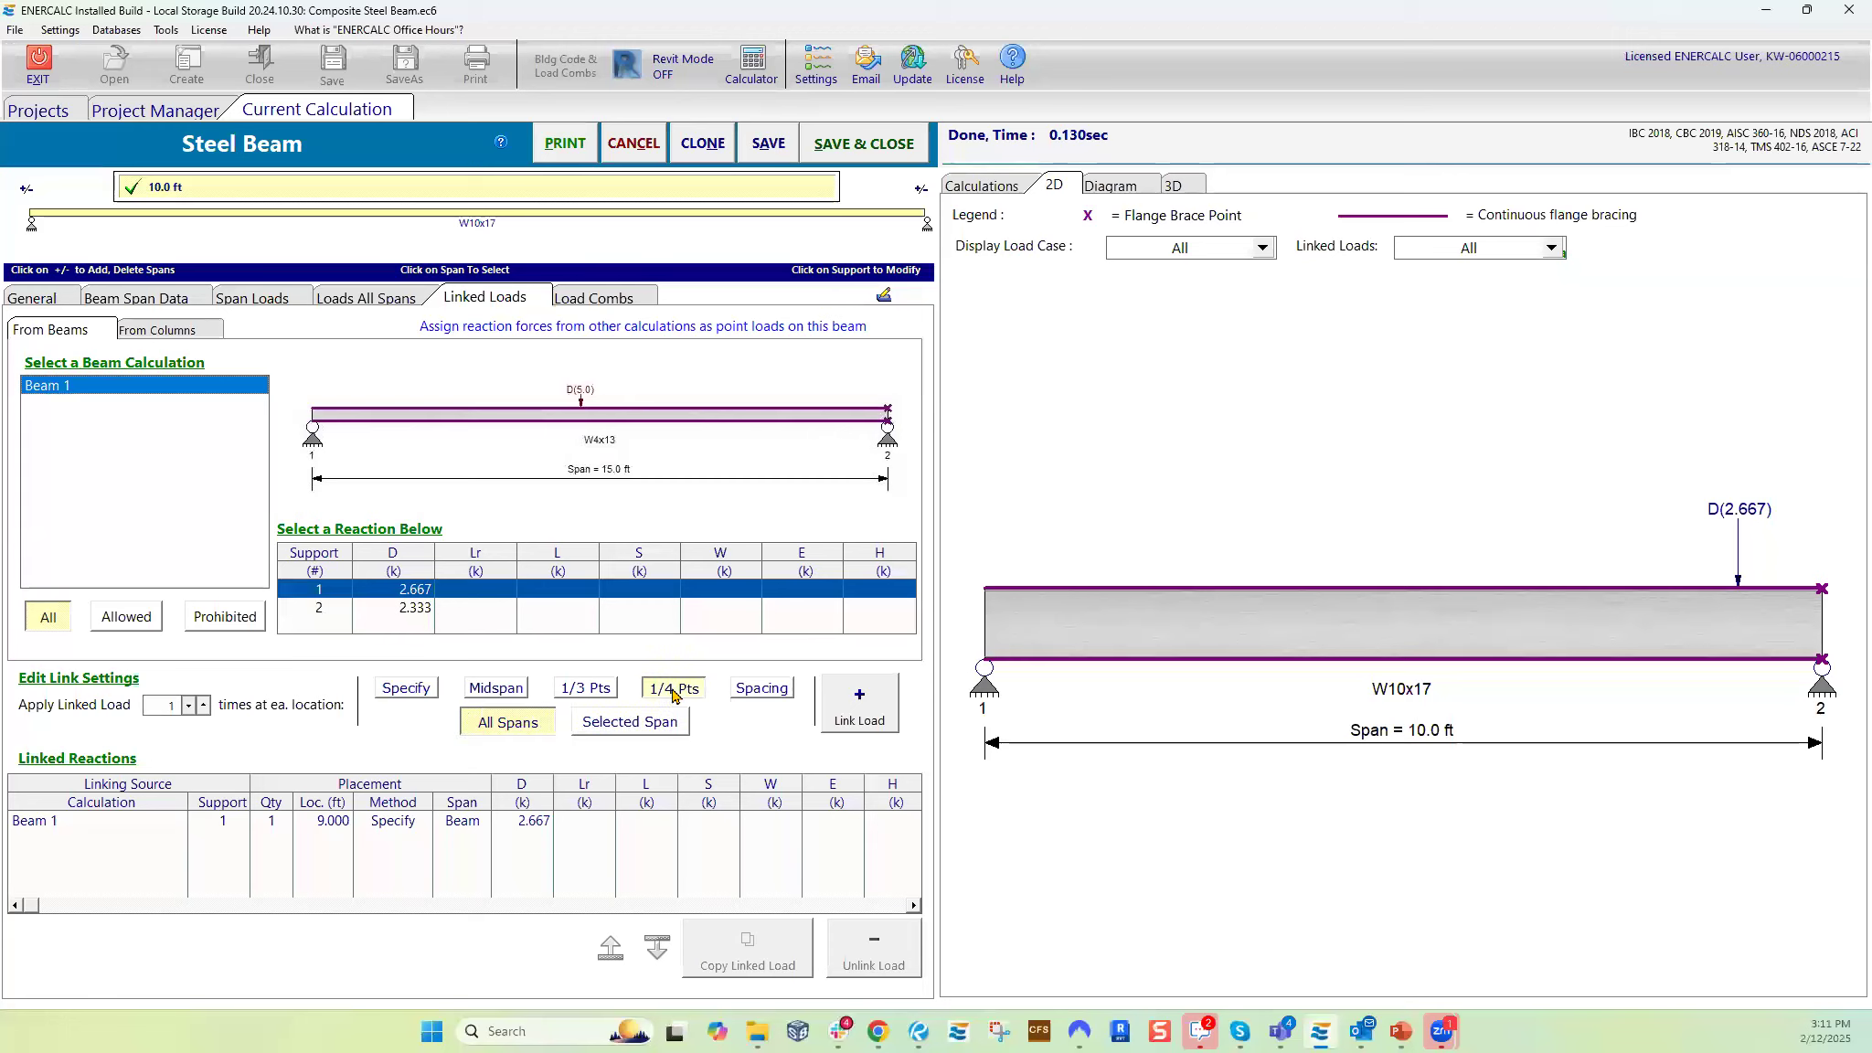
pyautogui.click(737, 700)
pyautogui.click(518, 724)
pyautogui.write('2')
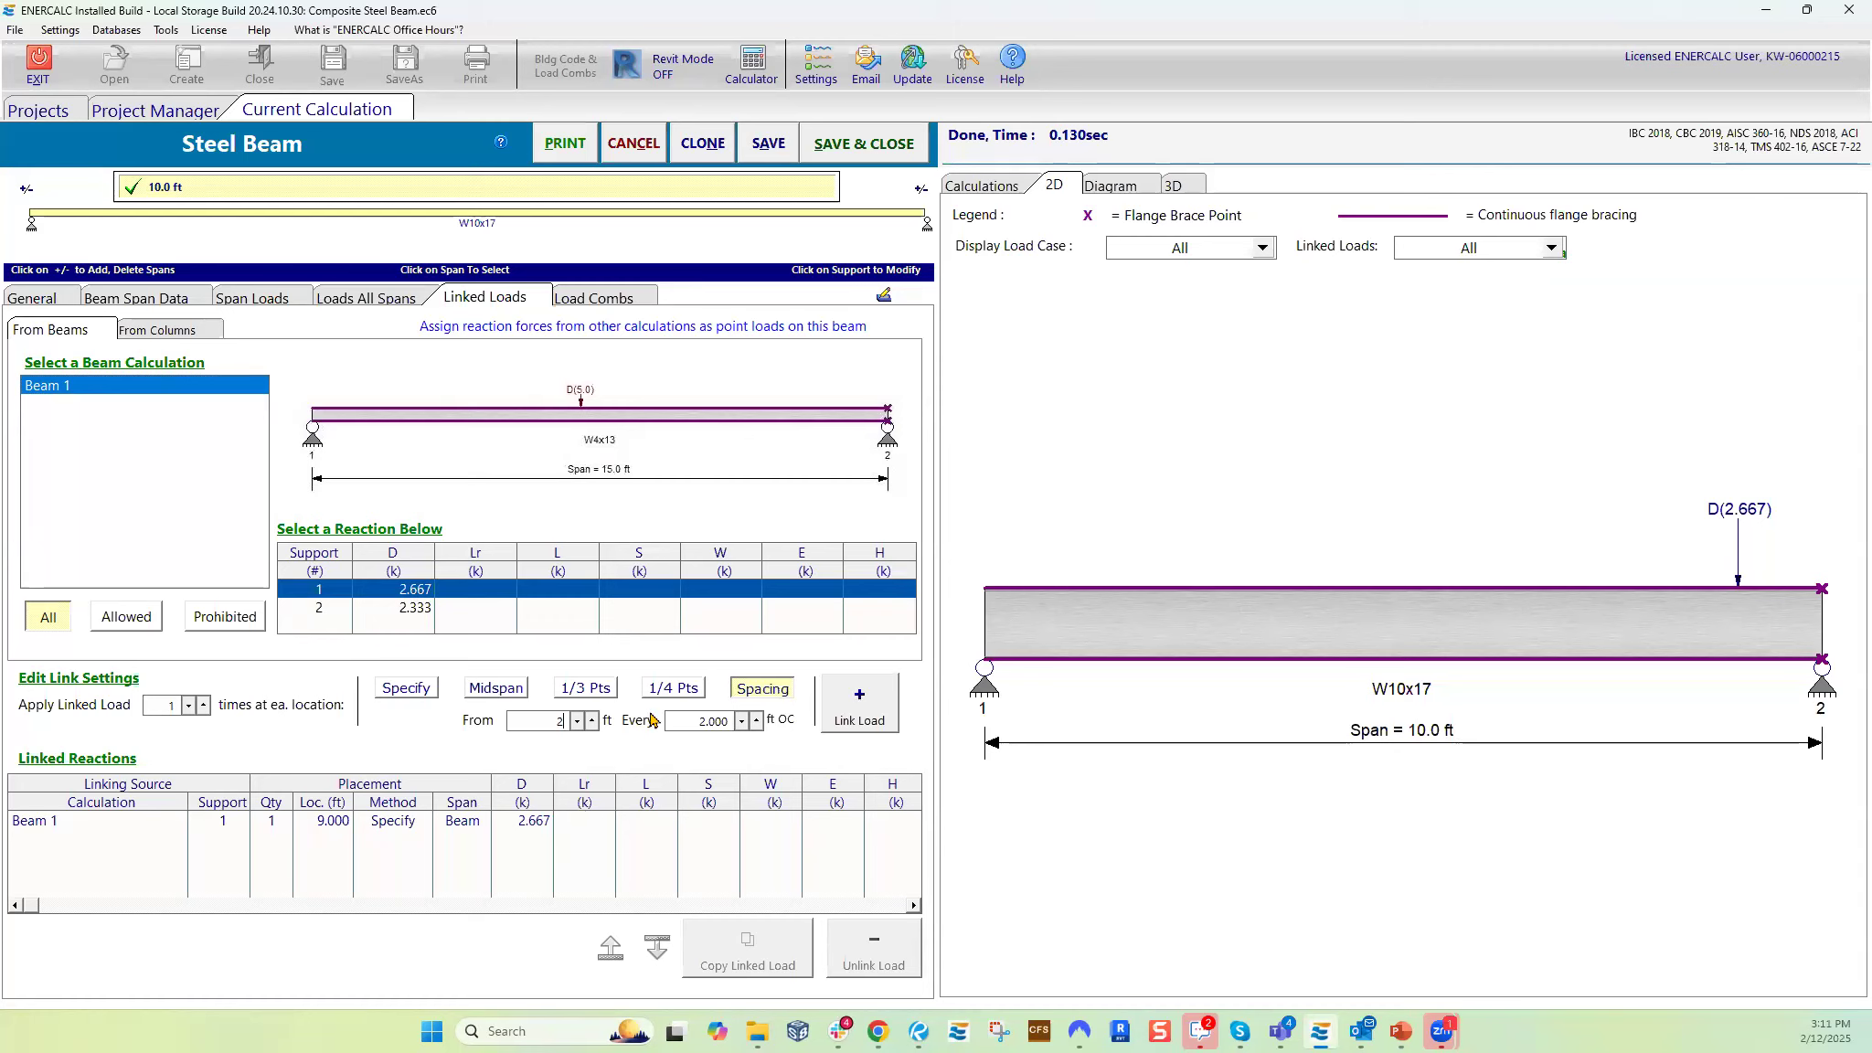
pyautogui.write('2')
pyautogui.click(844, 705)
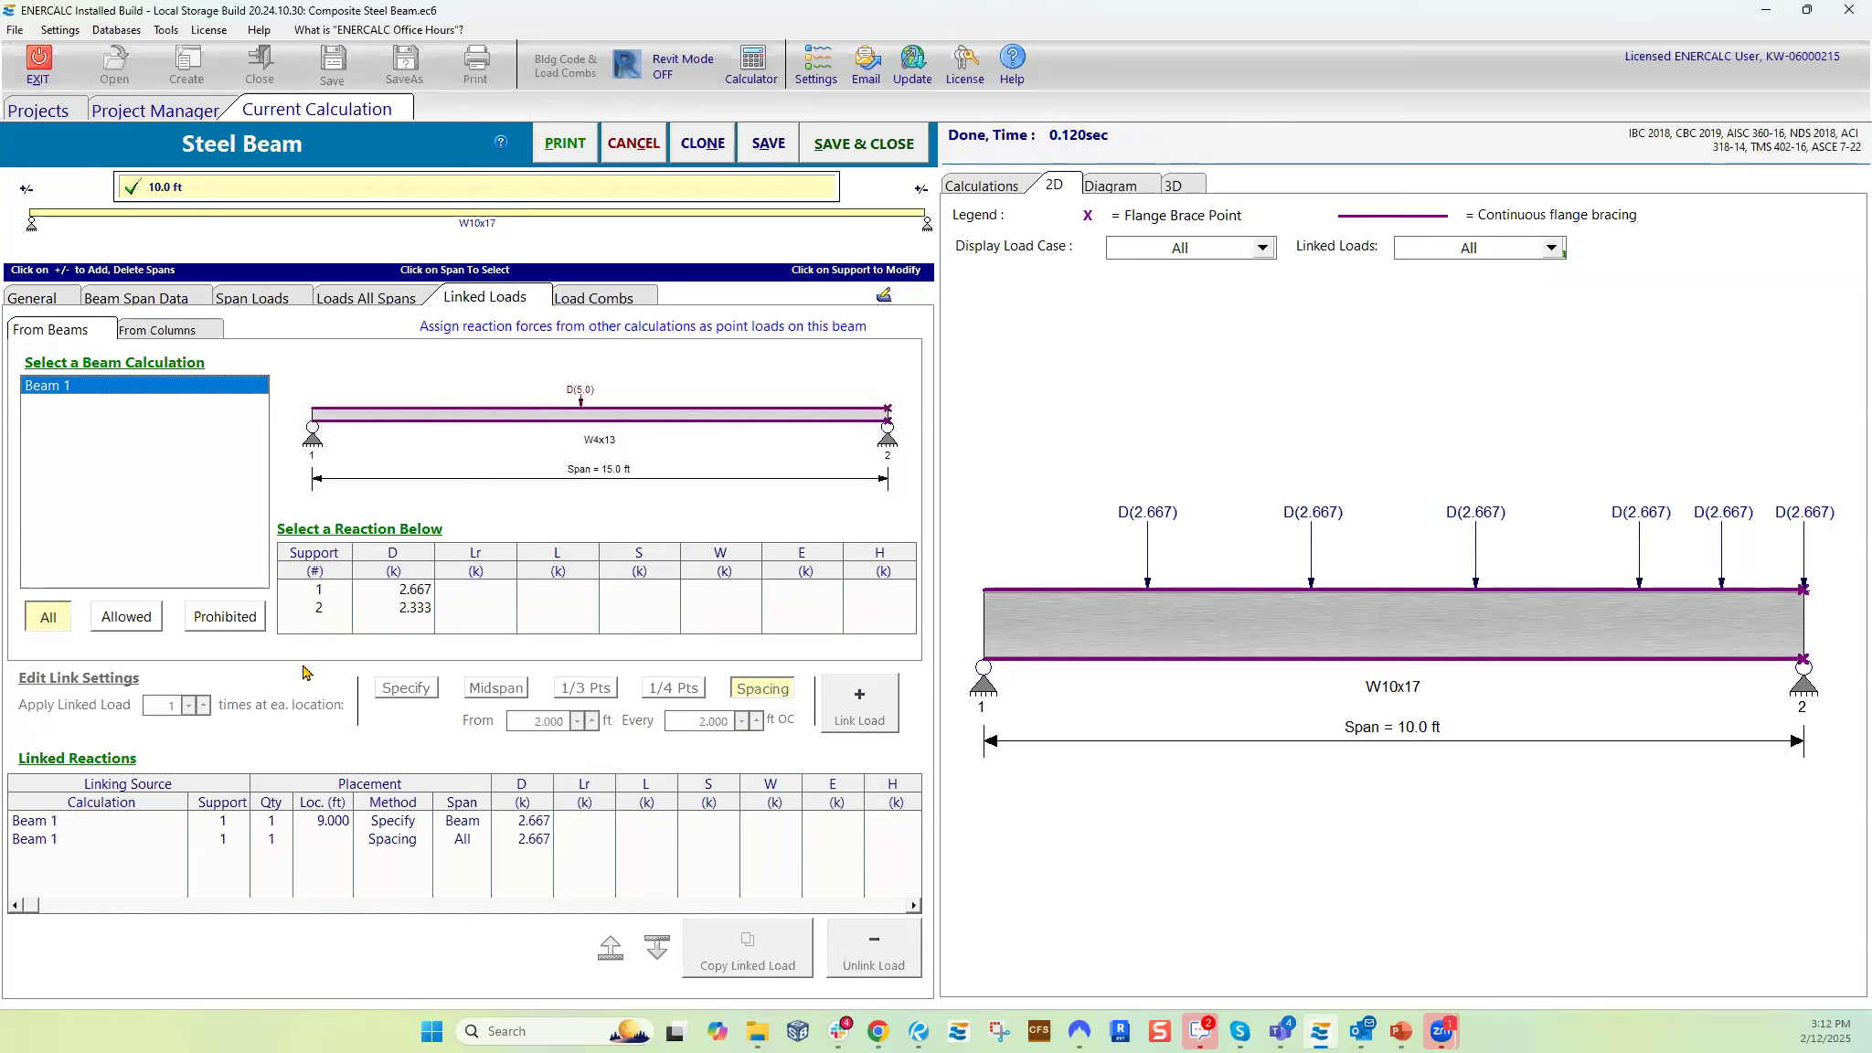
# - Add a 2.0 k dead point load at 1 ft on Beam 2's span, then save and close the calculation
pyautogui.click(248, 302)
pyautogui.click(453, 420)
pyautogui.click(202, 543)
pyautogui.write('0')
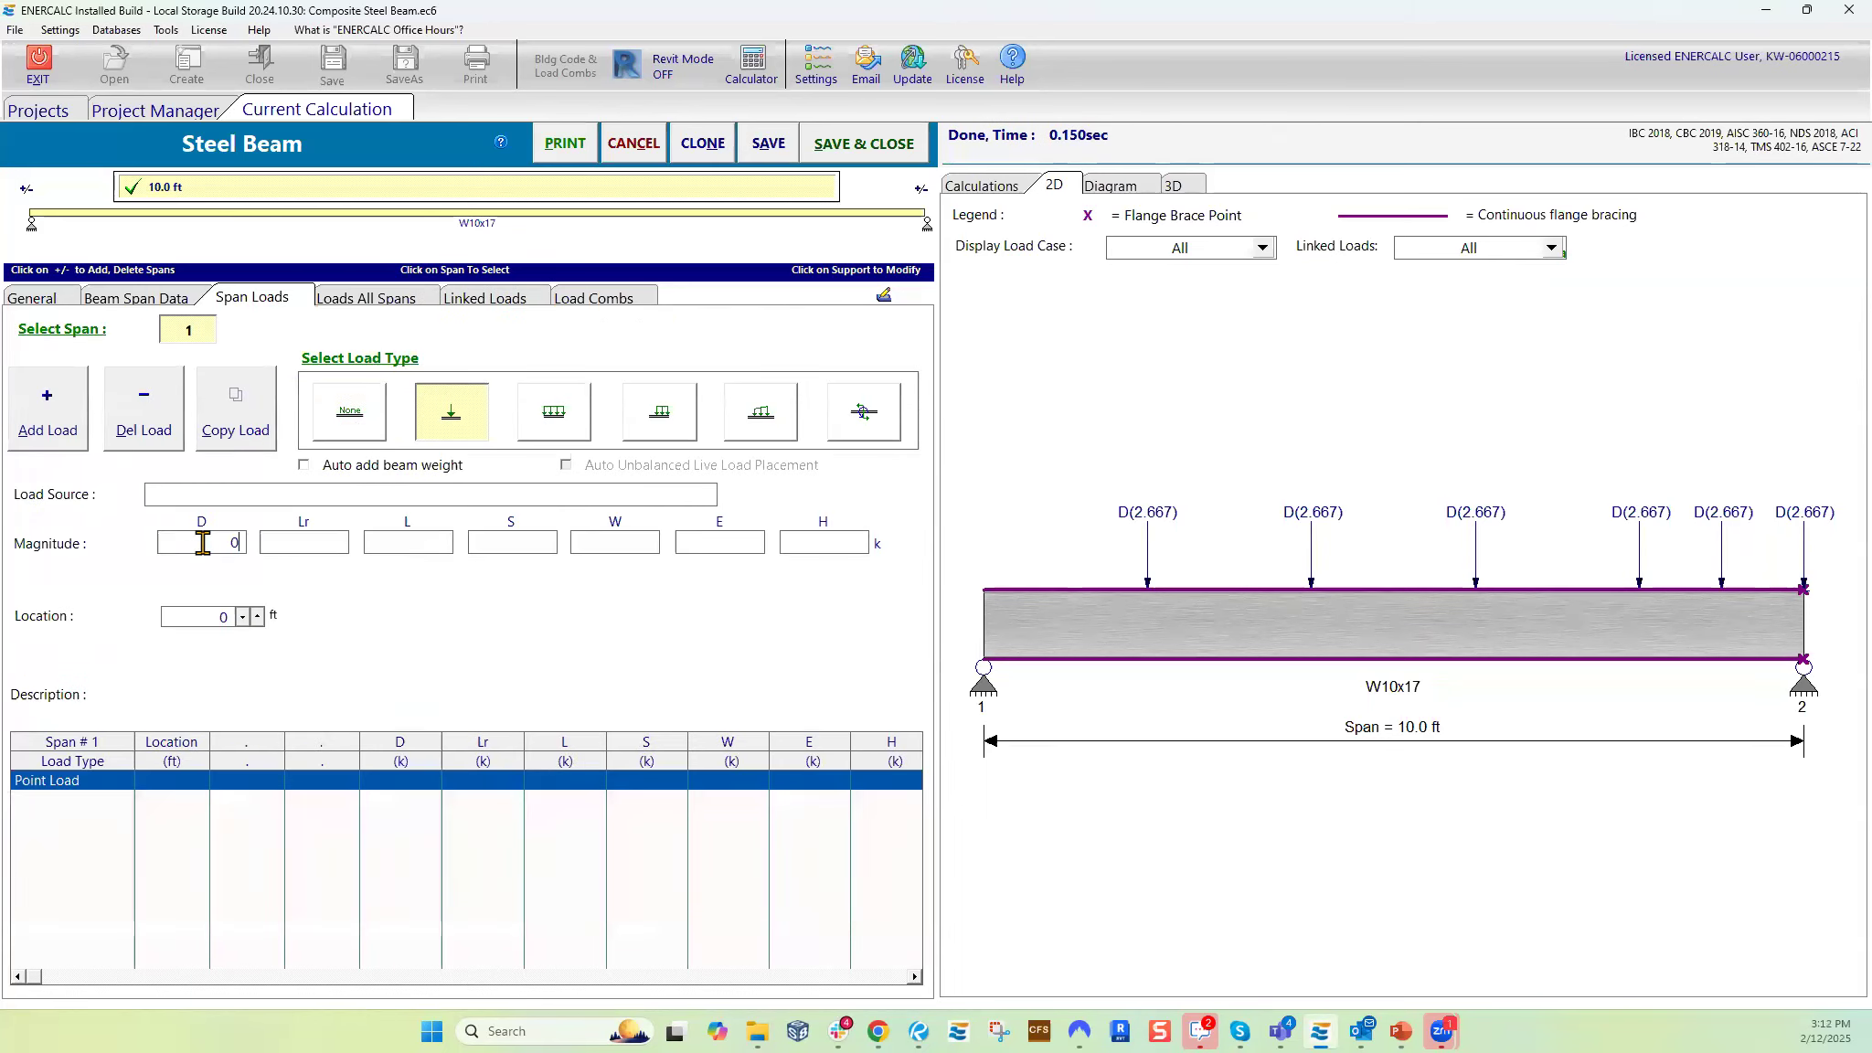
pyautogui.write('2')
pyautogui.moveTo(192, 617); pyautogui.dragTo(264, 627)
pyautogui.click(259, 618)
pyautogui.click(259, 618)
pyautogui.click(259, 618)
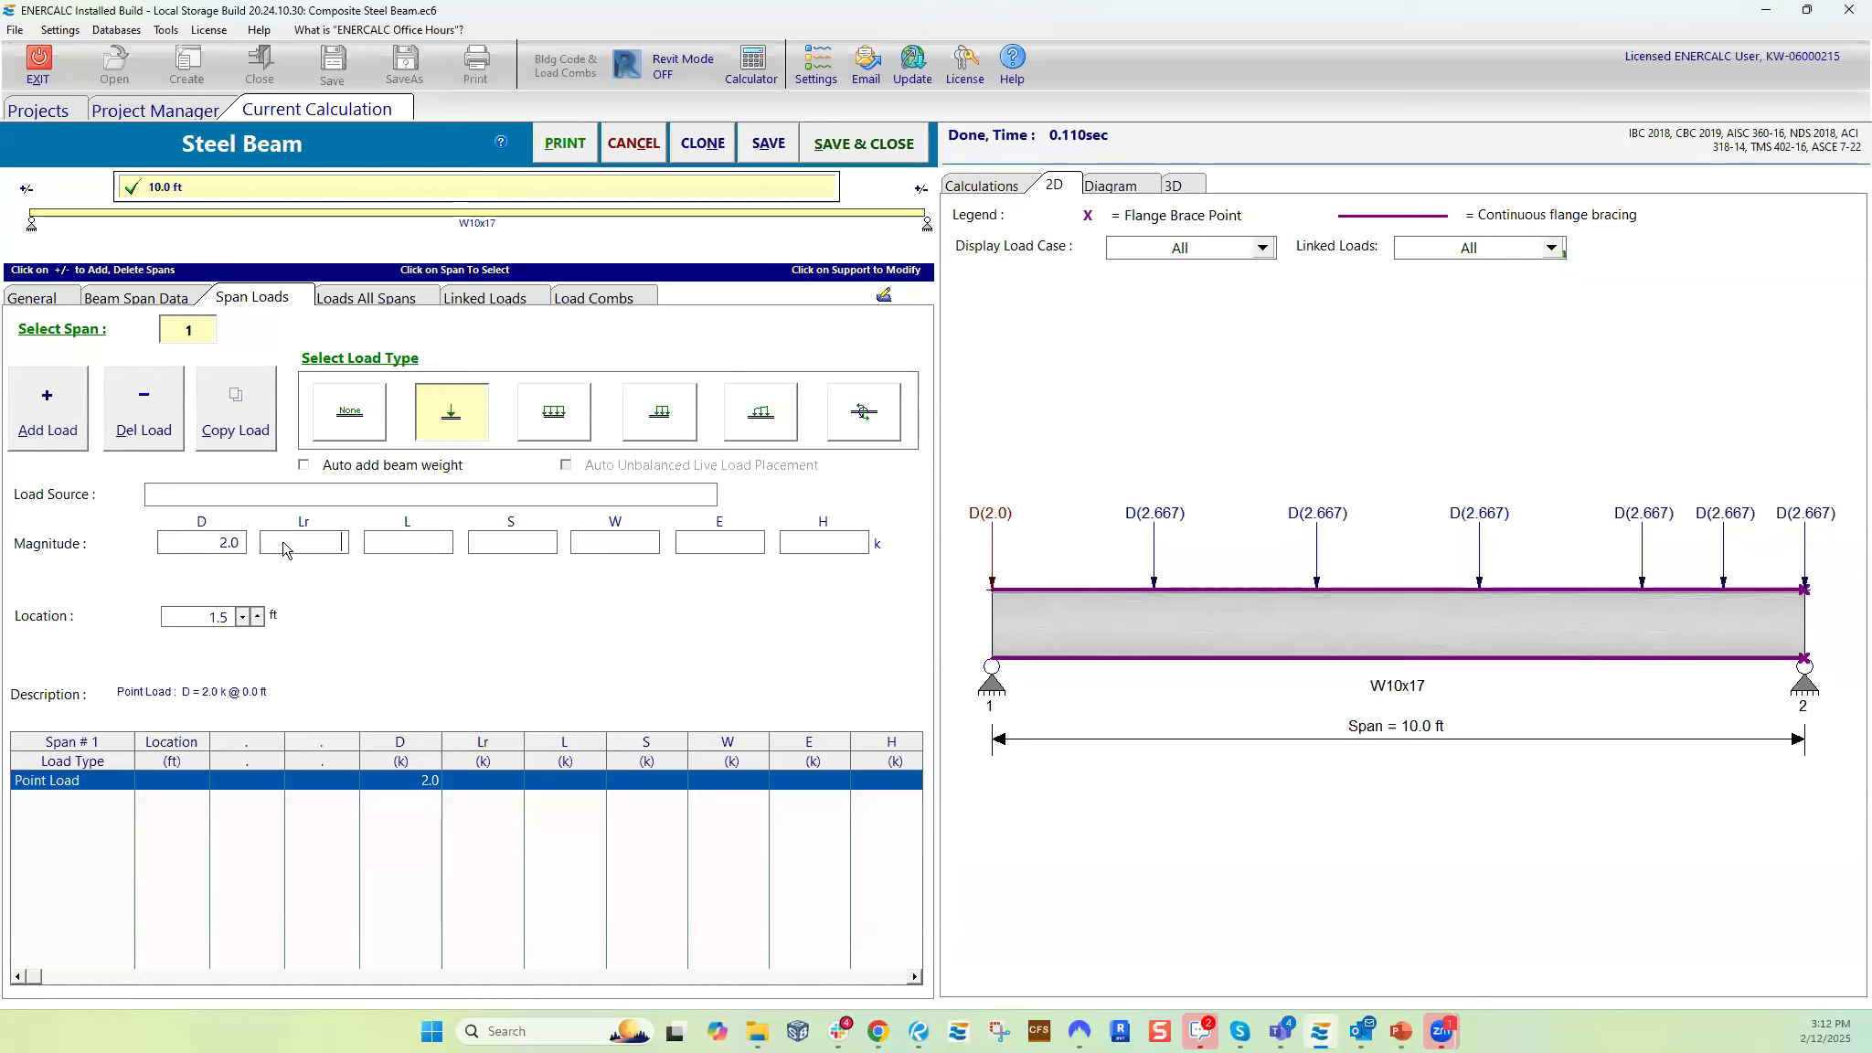
pyautogui.moveTo(205, 624); pyautogui.dragTo(343, 629)
pyautogui.write('1')
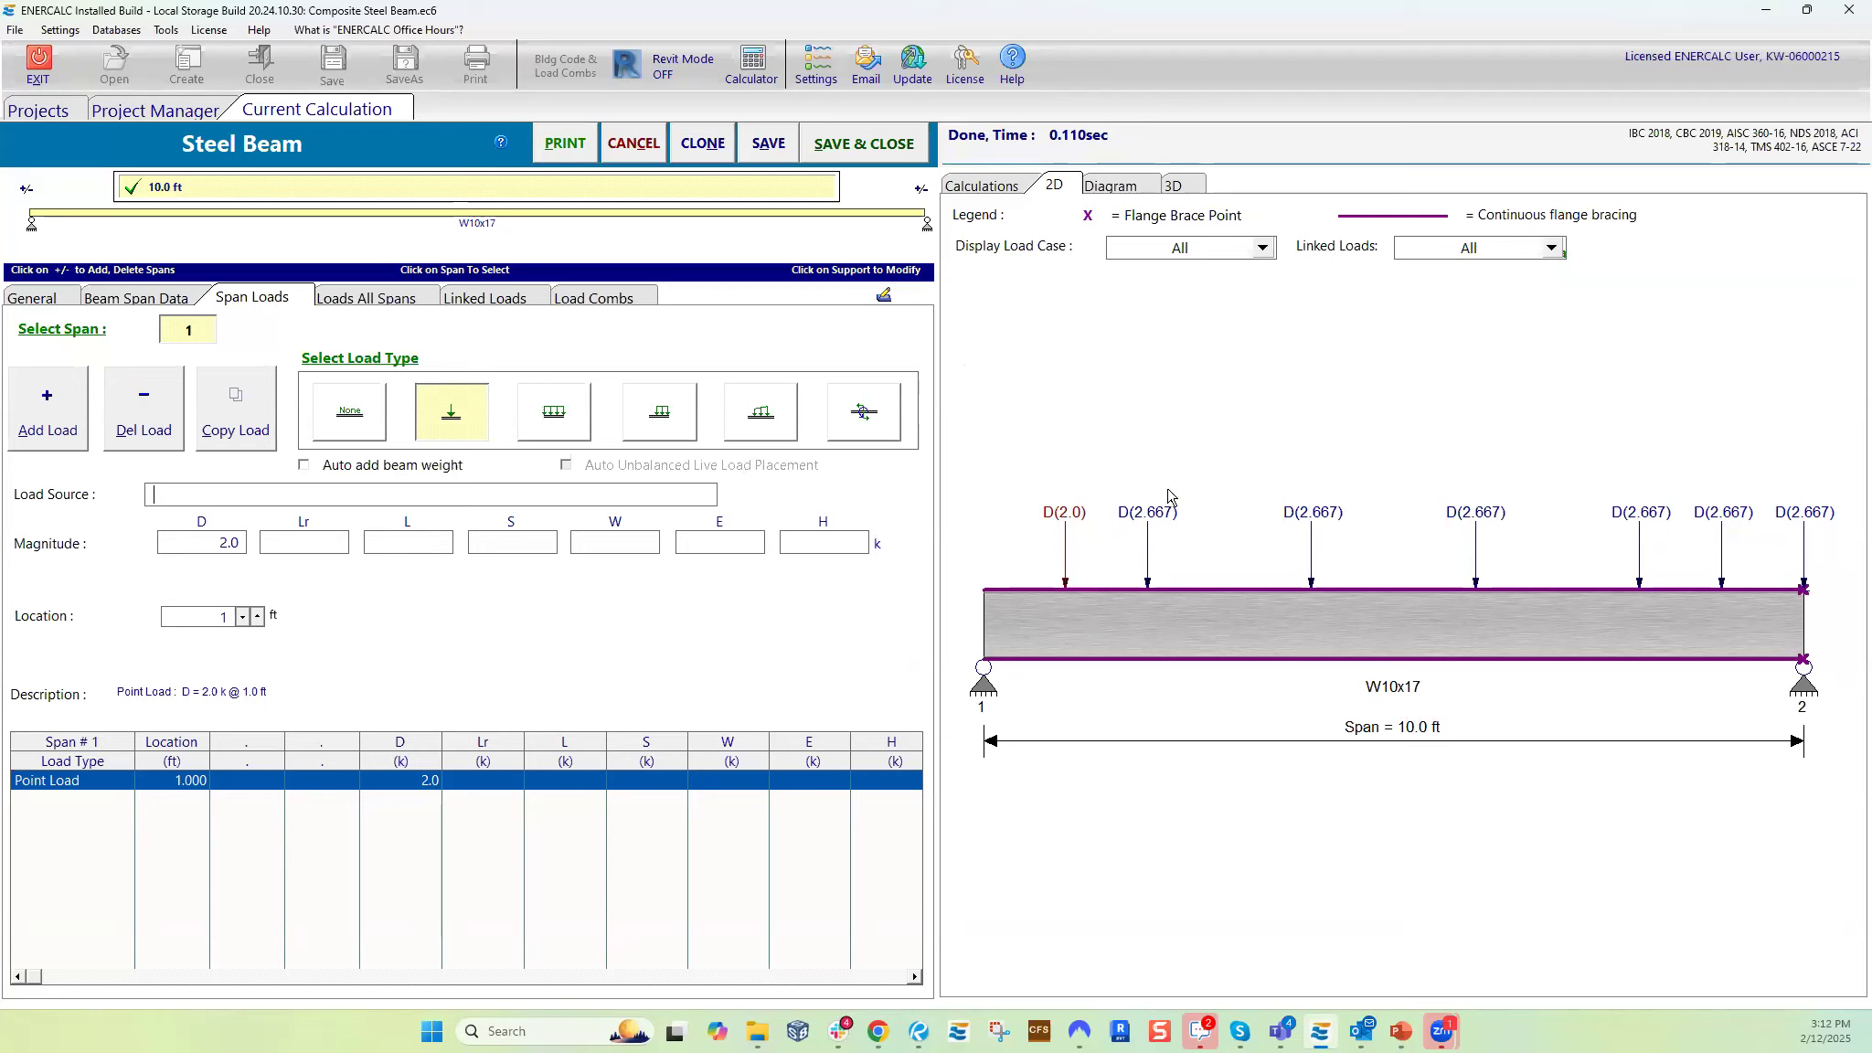
pyautogui.click(1001, 187)
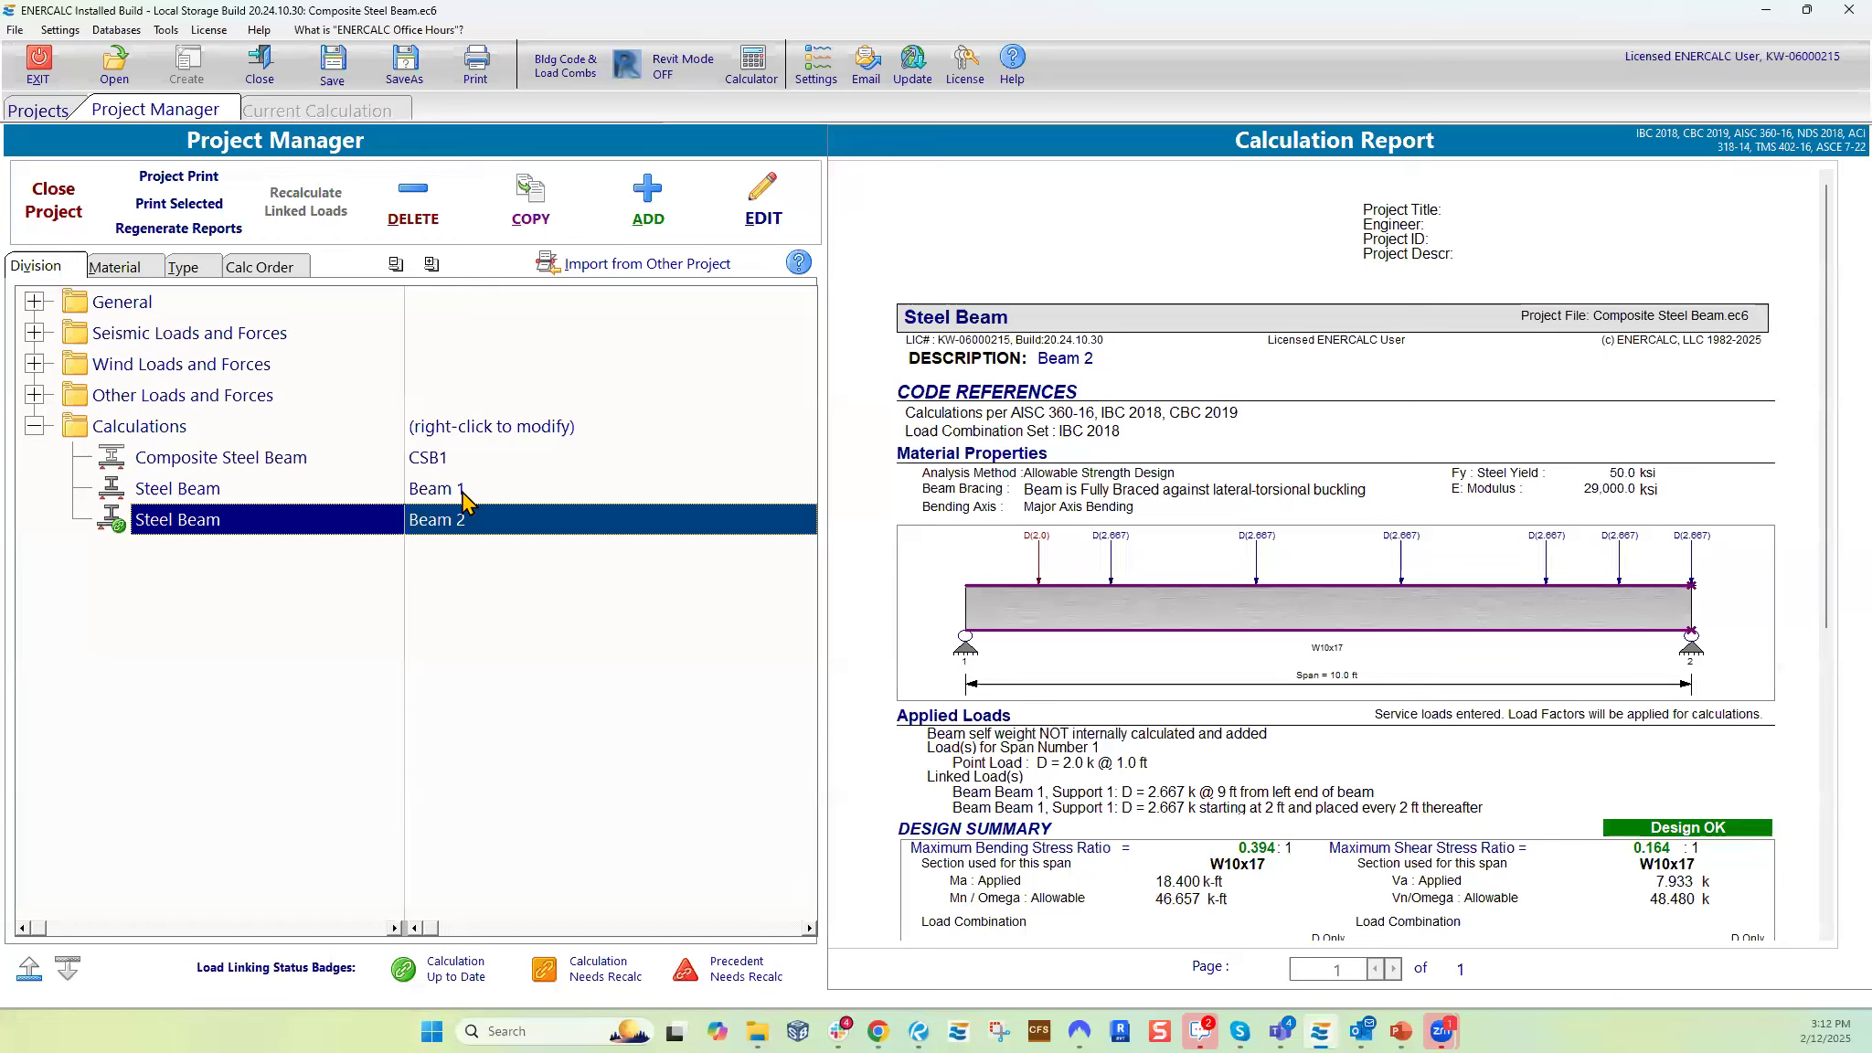
# - Reopen Beam 1, set its dead point load to 6 k, and save and close the calculation
pyautogui.doubleClick(420, 490)
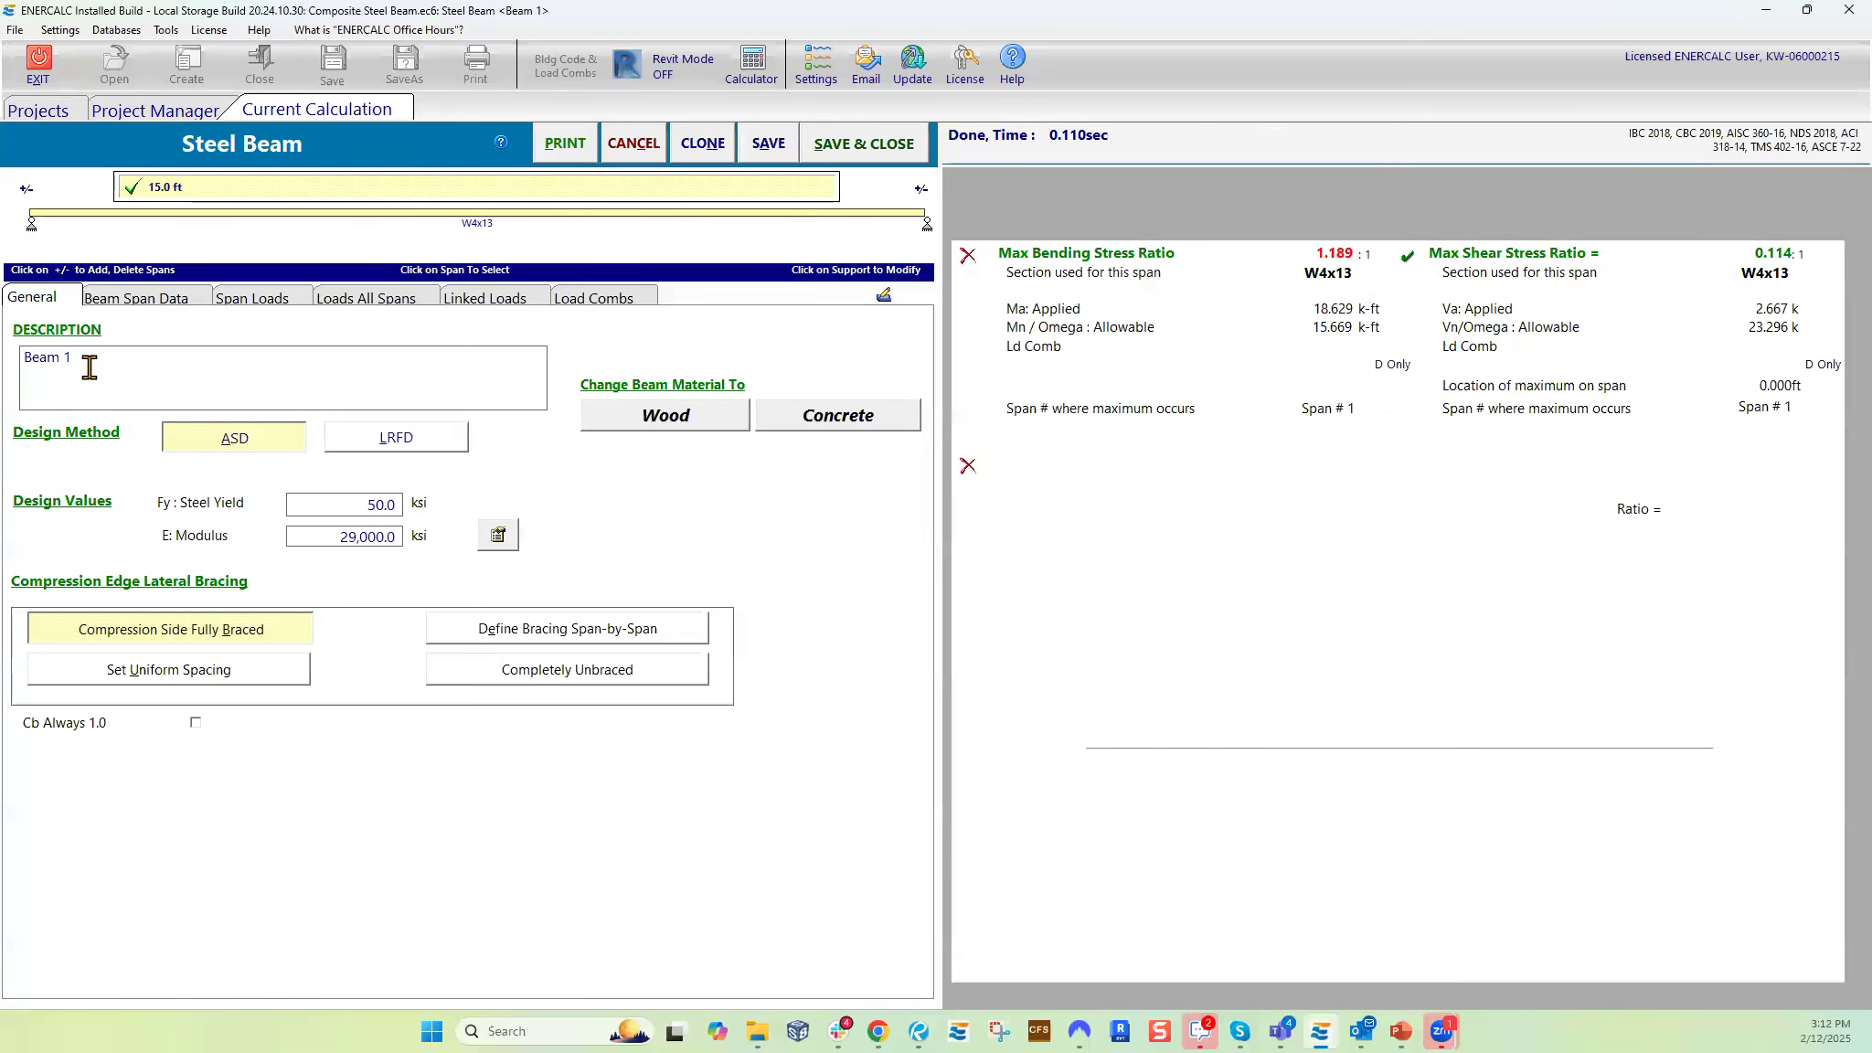
pyautogui.moveTo(203, 547); pyautogui.dragTo(424, 551)
pyautogui.write('6')
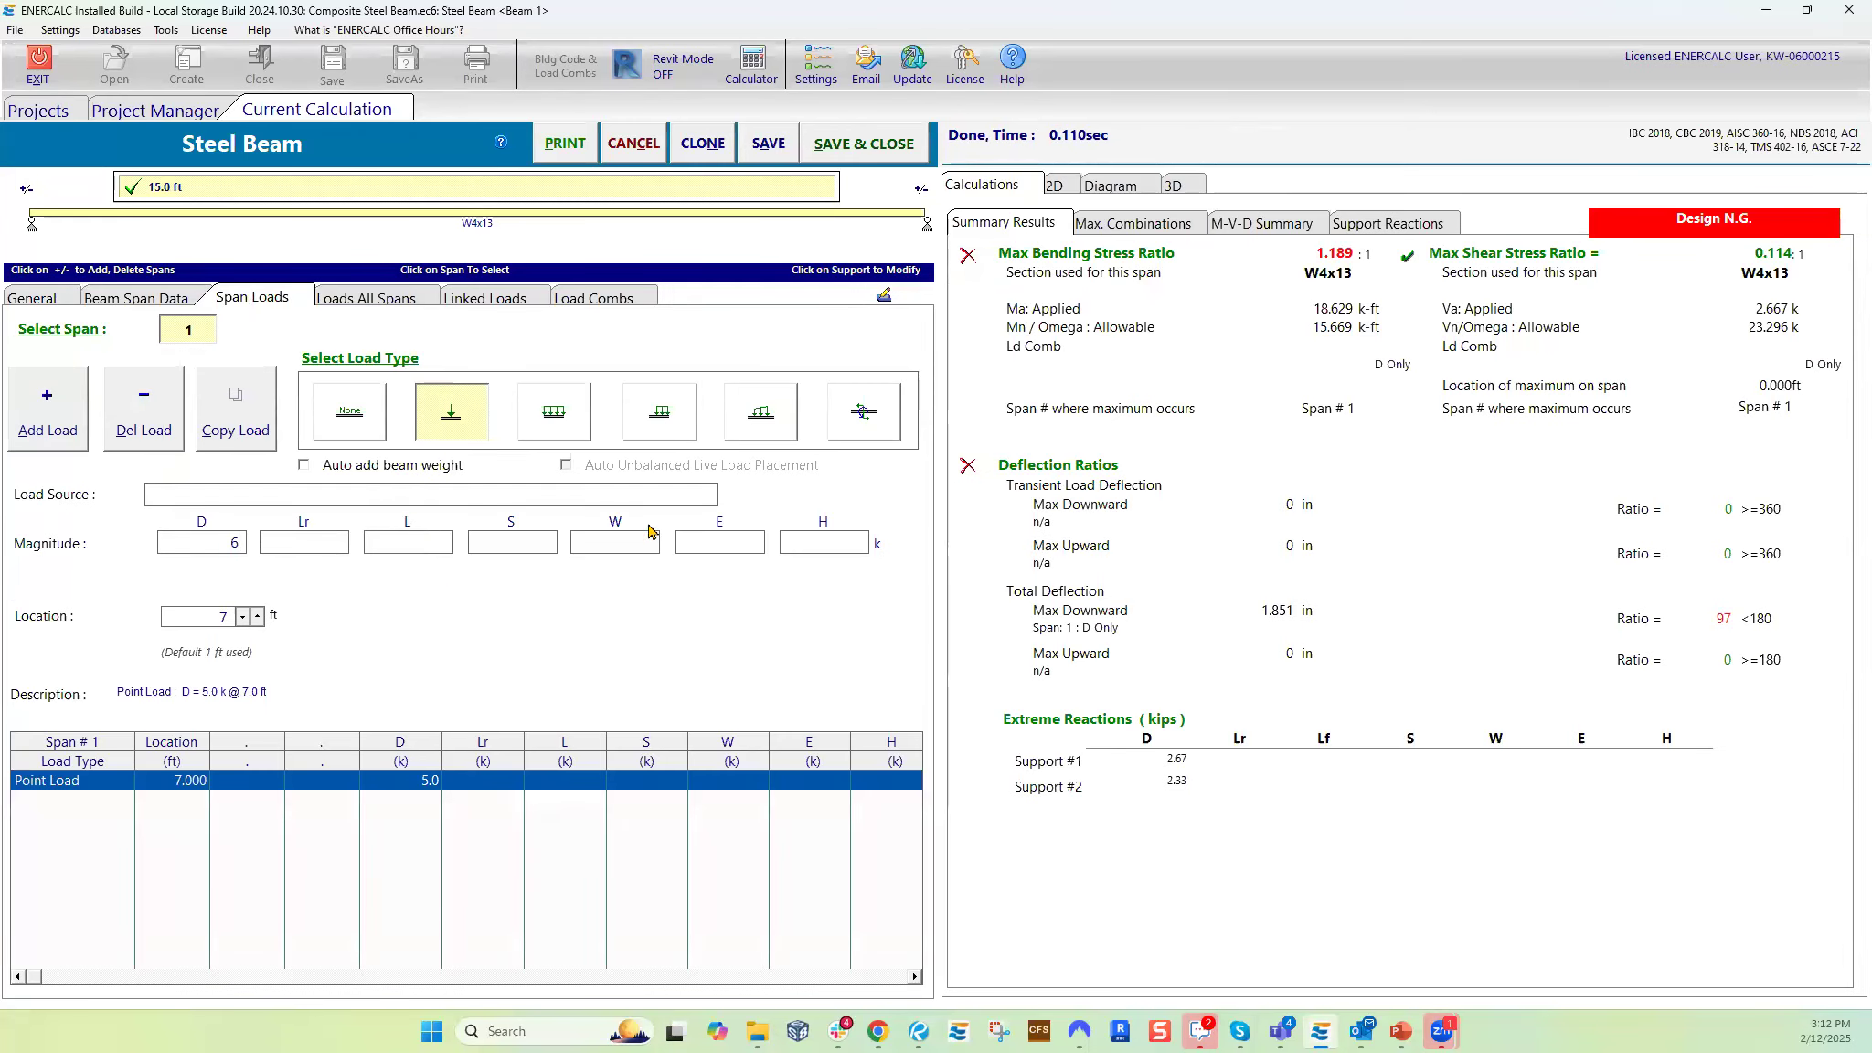
pyautogui.click(329, 542)
pyautogui.click(883, 146)
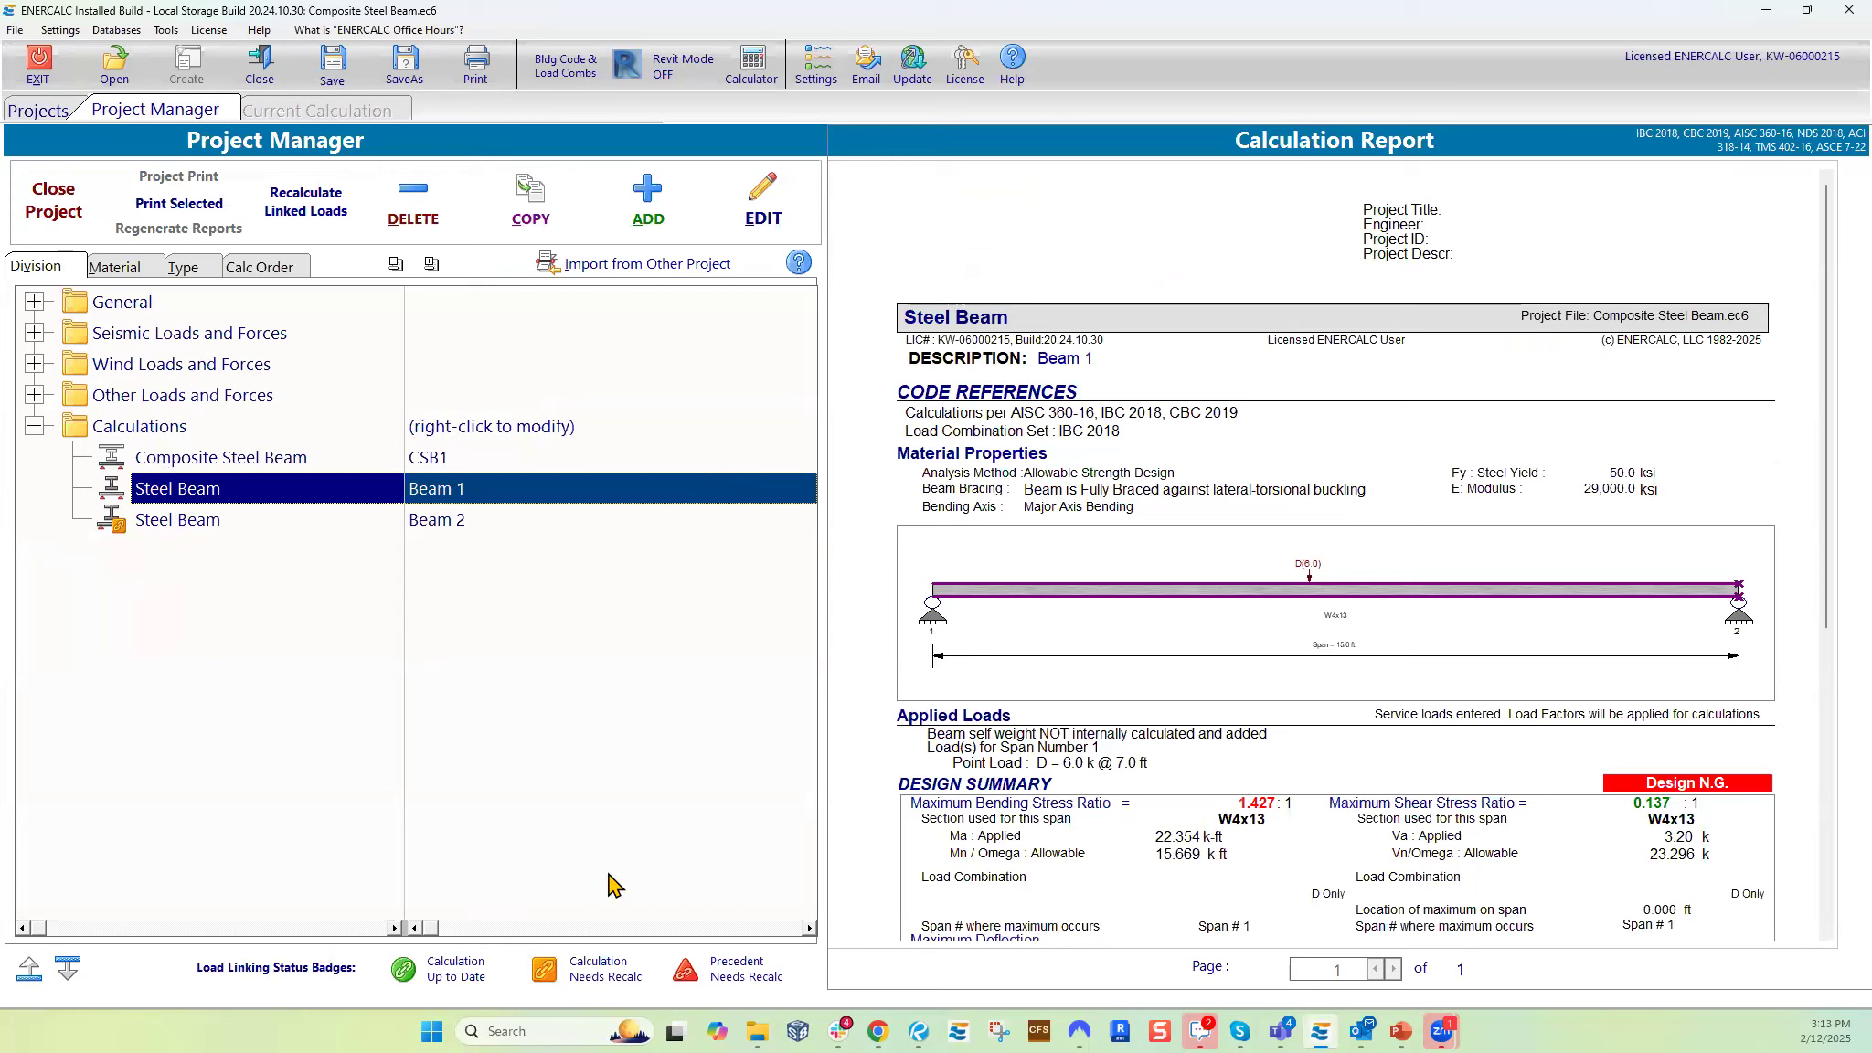
# - Recalculate the project's linked loads and check the reports of Beam 2 and Beam 1
pyautogui.click(322, 225)
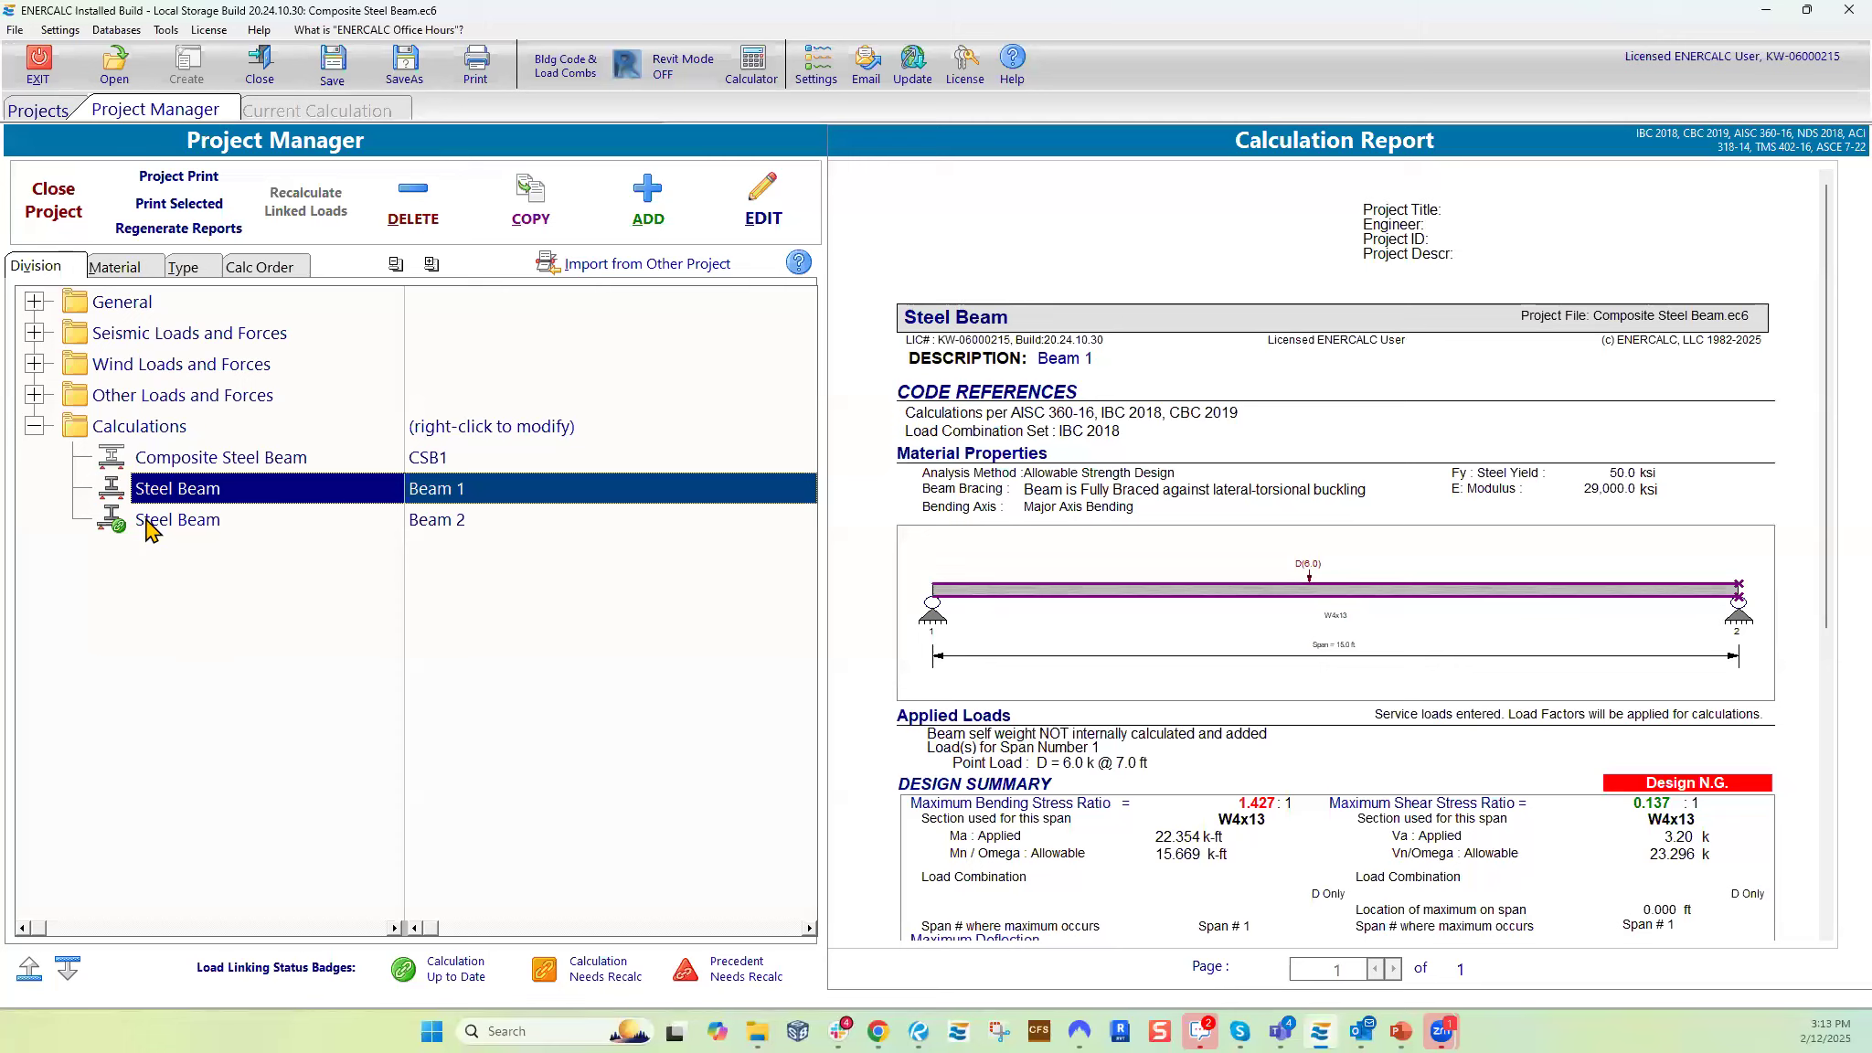
pyautogui.click(185, 528)
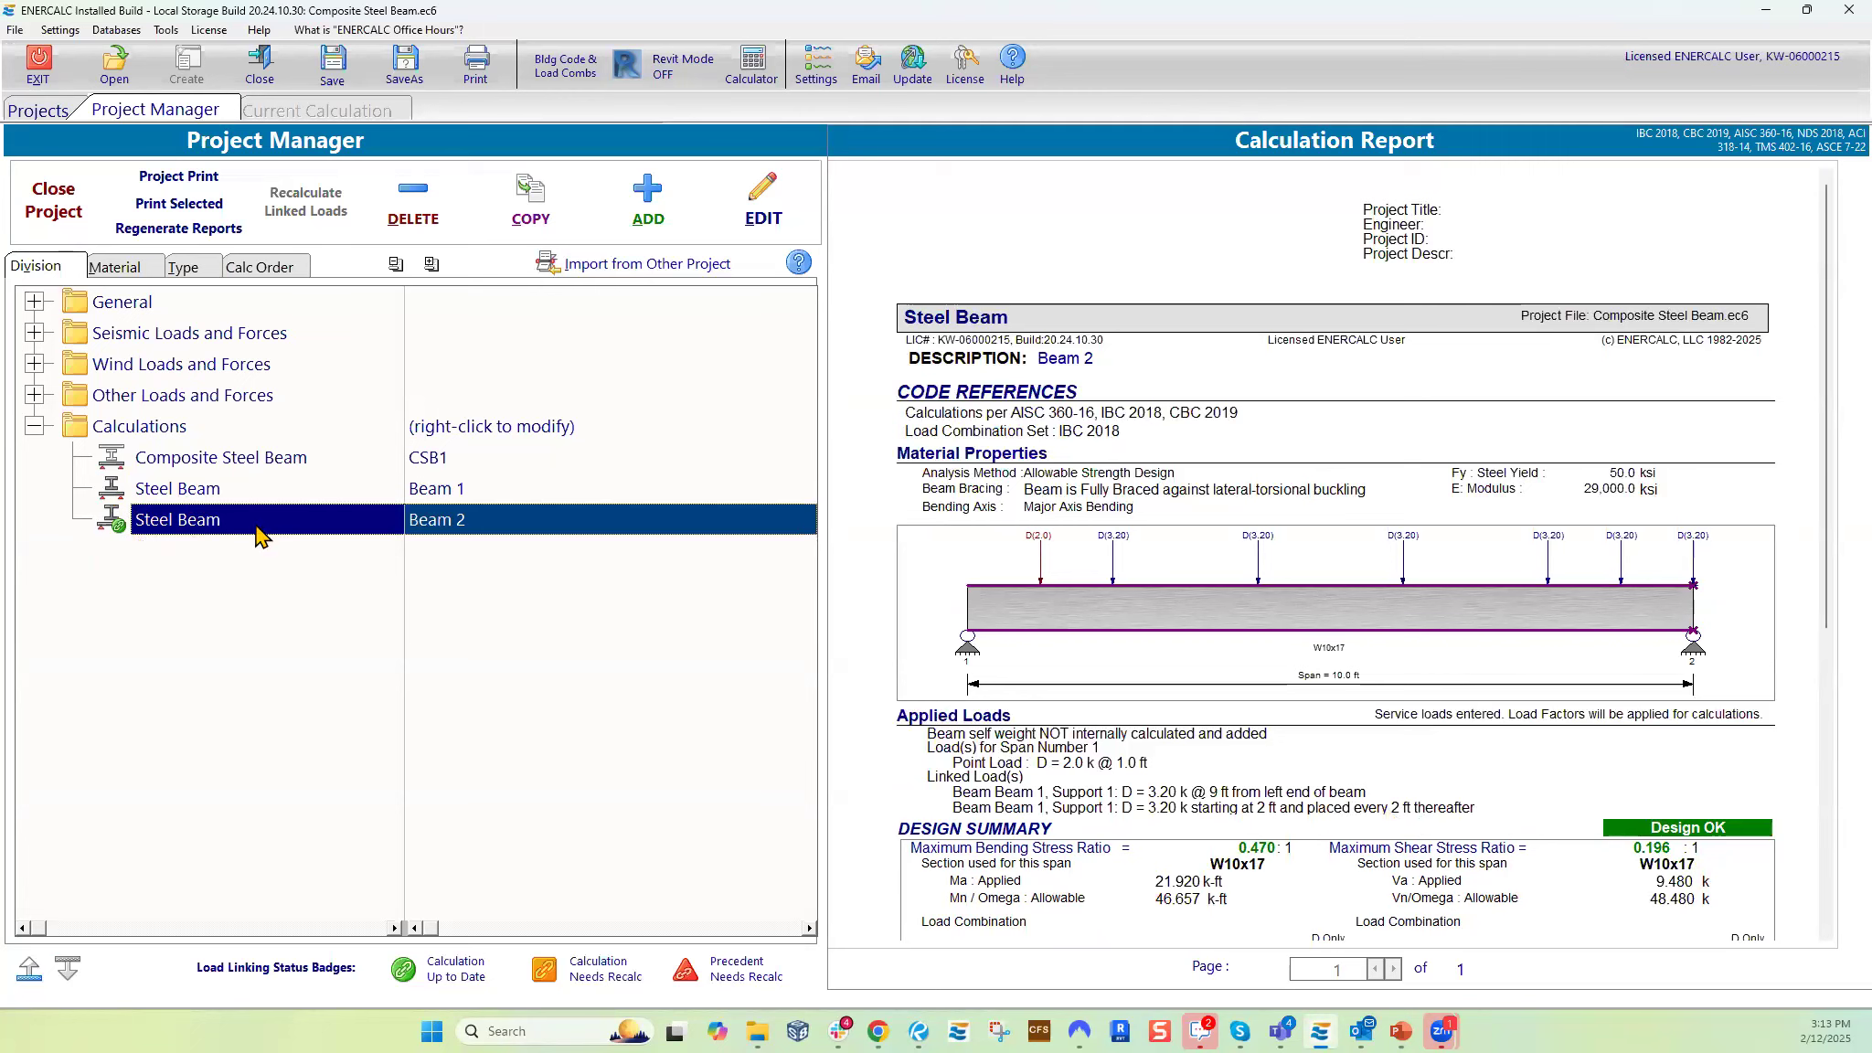
pyautogui.click(201, 490)
pyautogui.press('Down')
# - Open the CSB1 composite steel beam calculation, view its stud capacity calculation, and quit it without applying
pyautogui.click(437, 457)
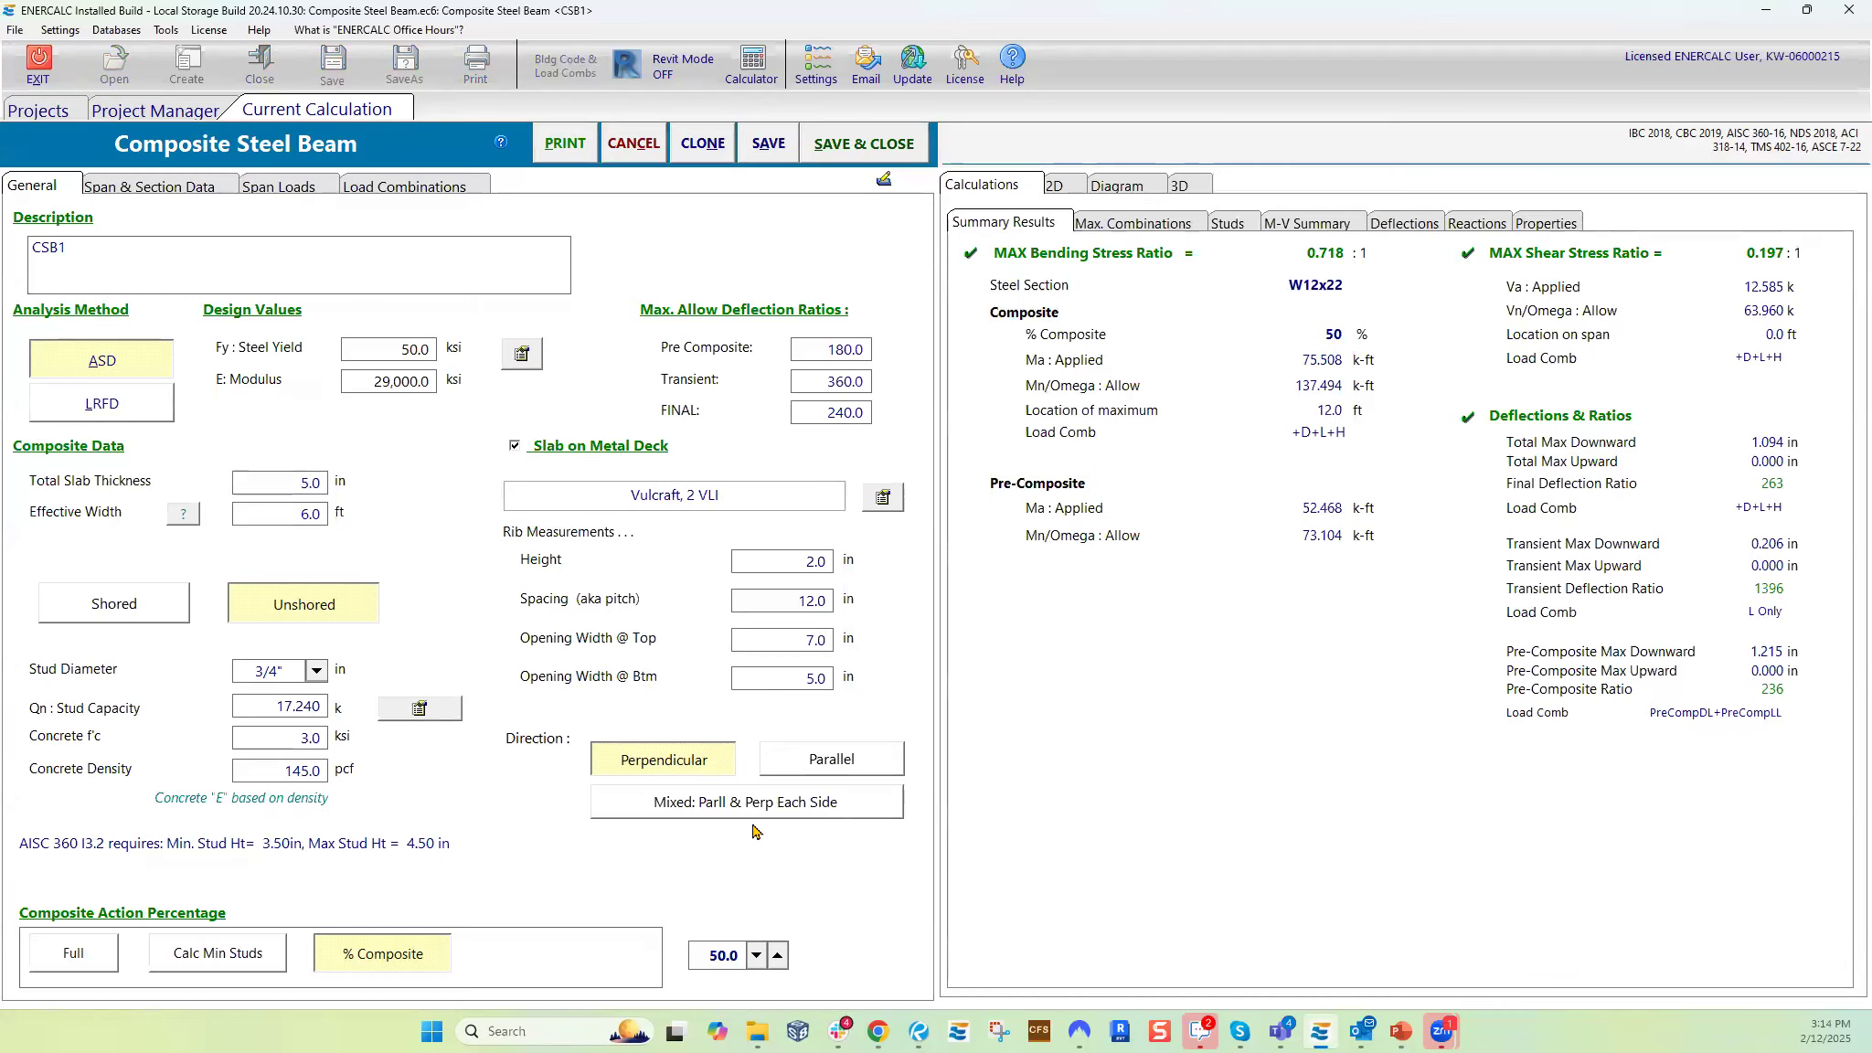
pyautogui.click(416, 709)
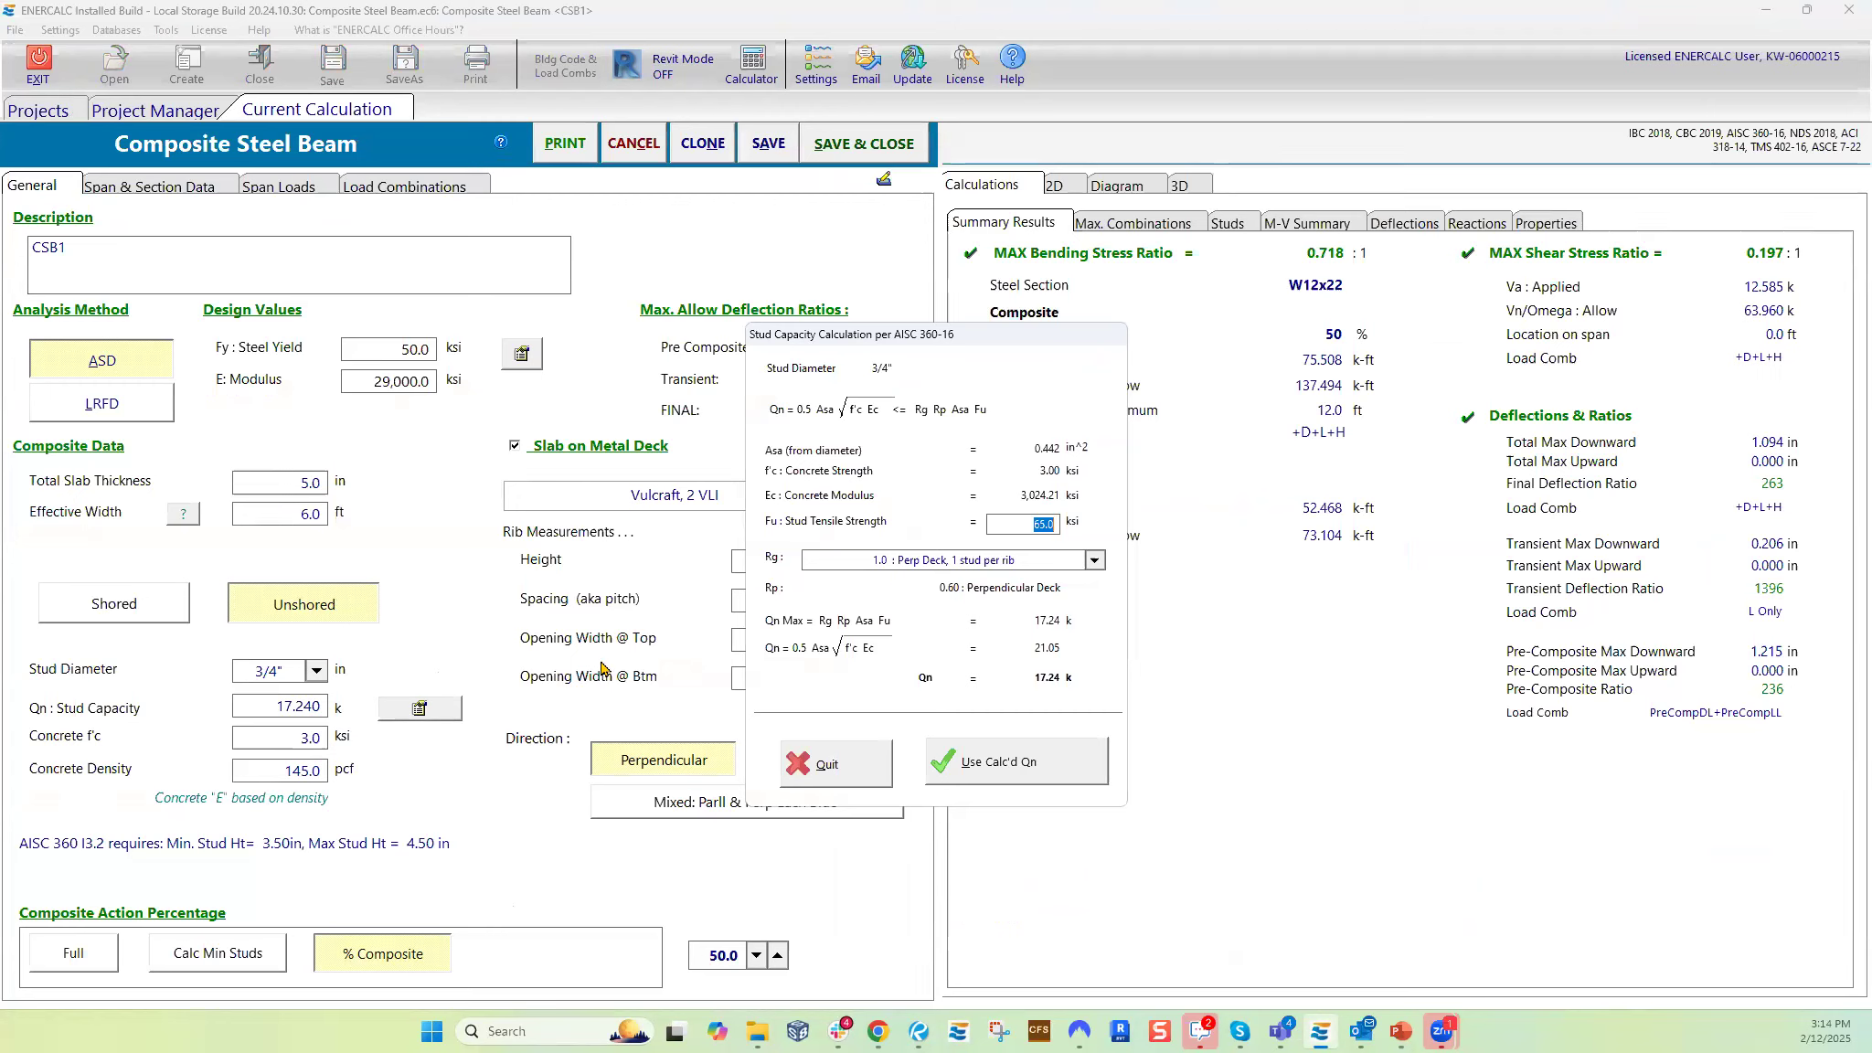
pyautogui.click(827, 771)
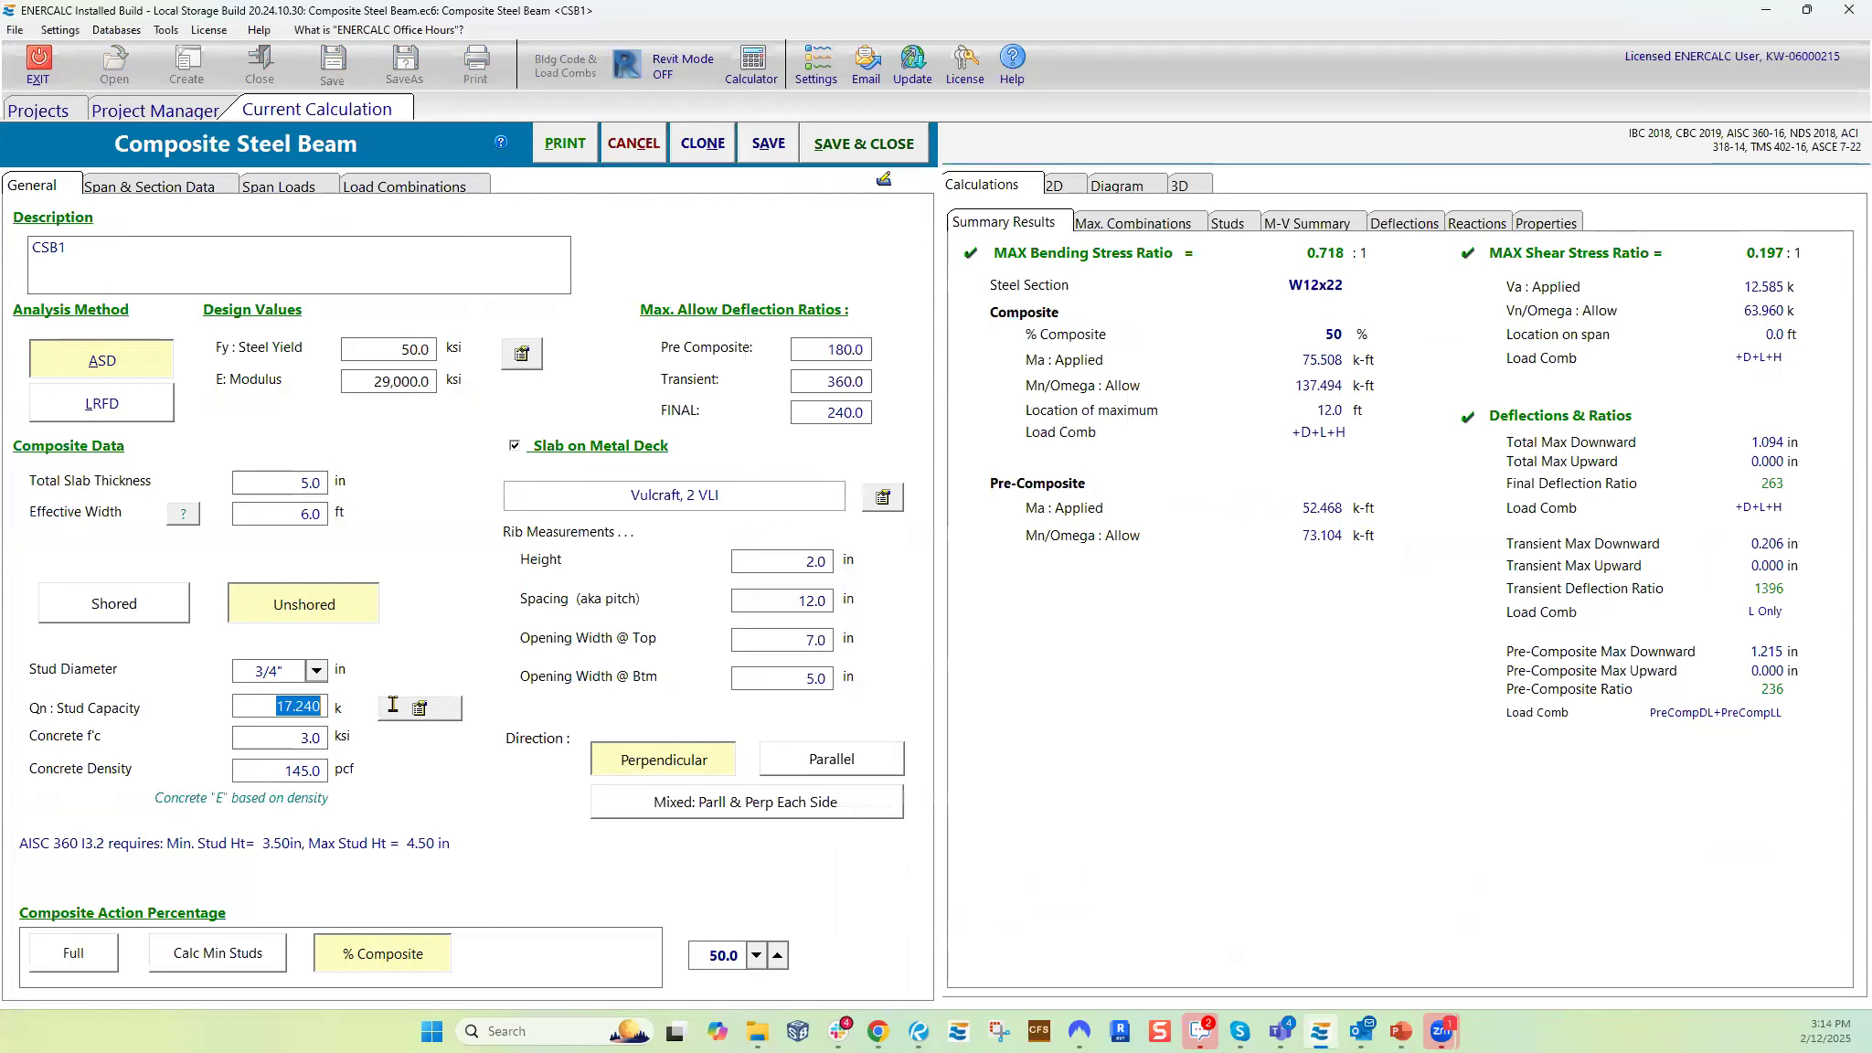
# - Override the stud capacity Qn with 15 k, then view the Rg options in the stud capacity calculation and quit it
pyautogui.write('15')
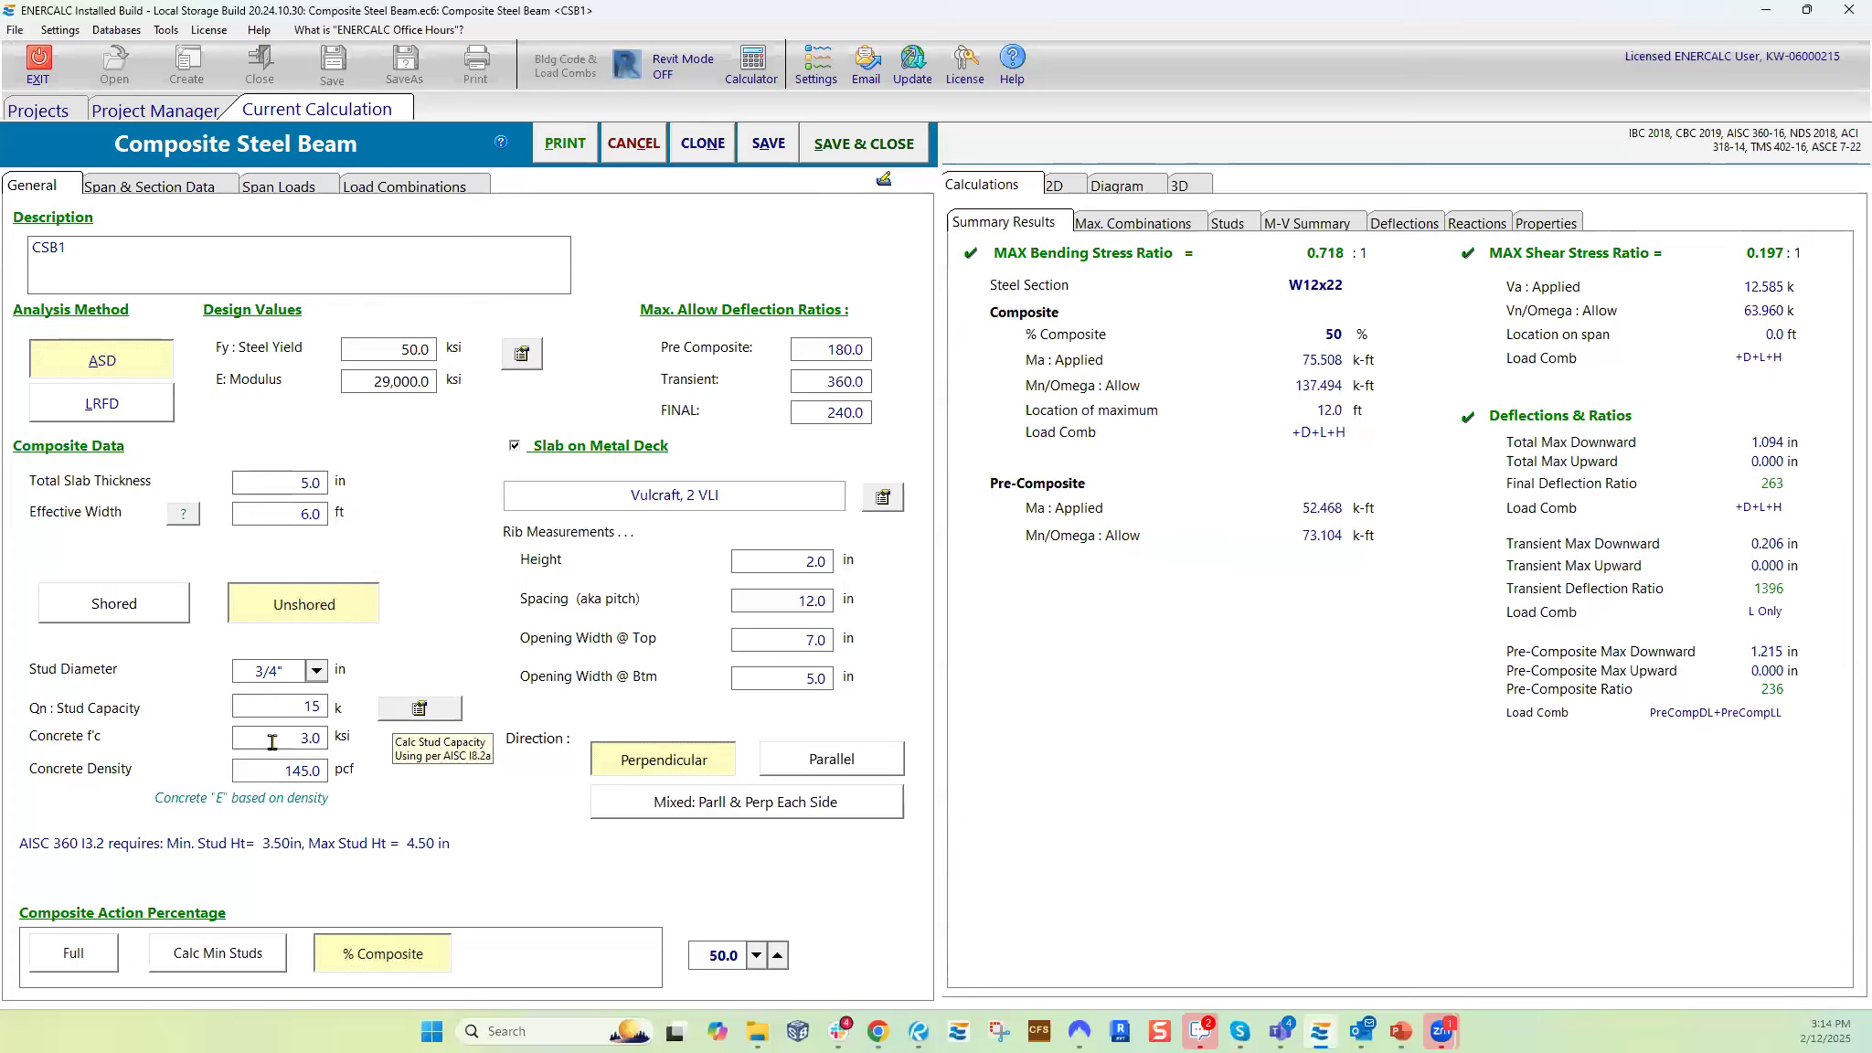
pyautogui.press('Return')
pyautogui.click(418, 709)
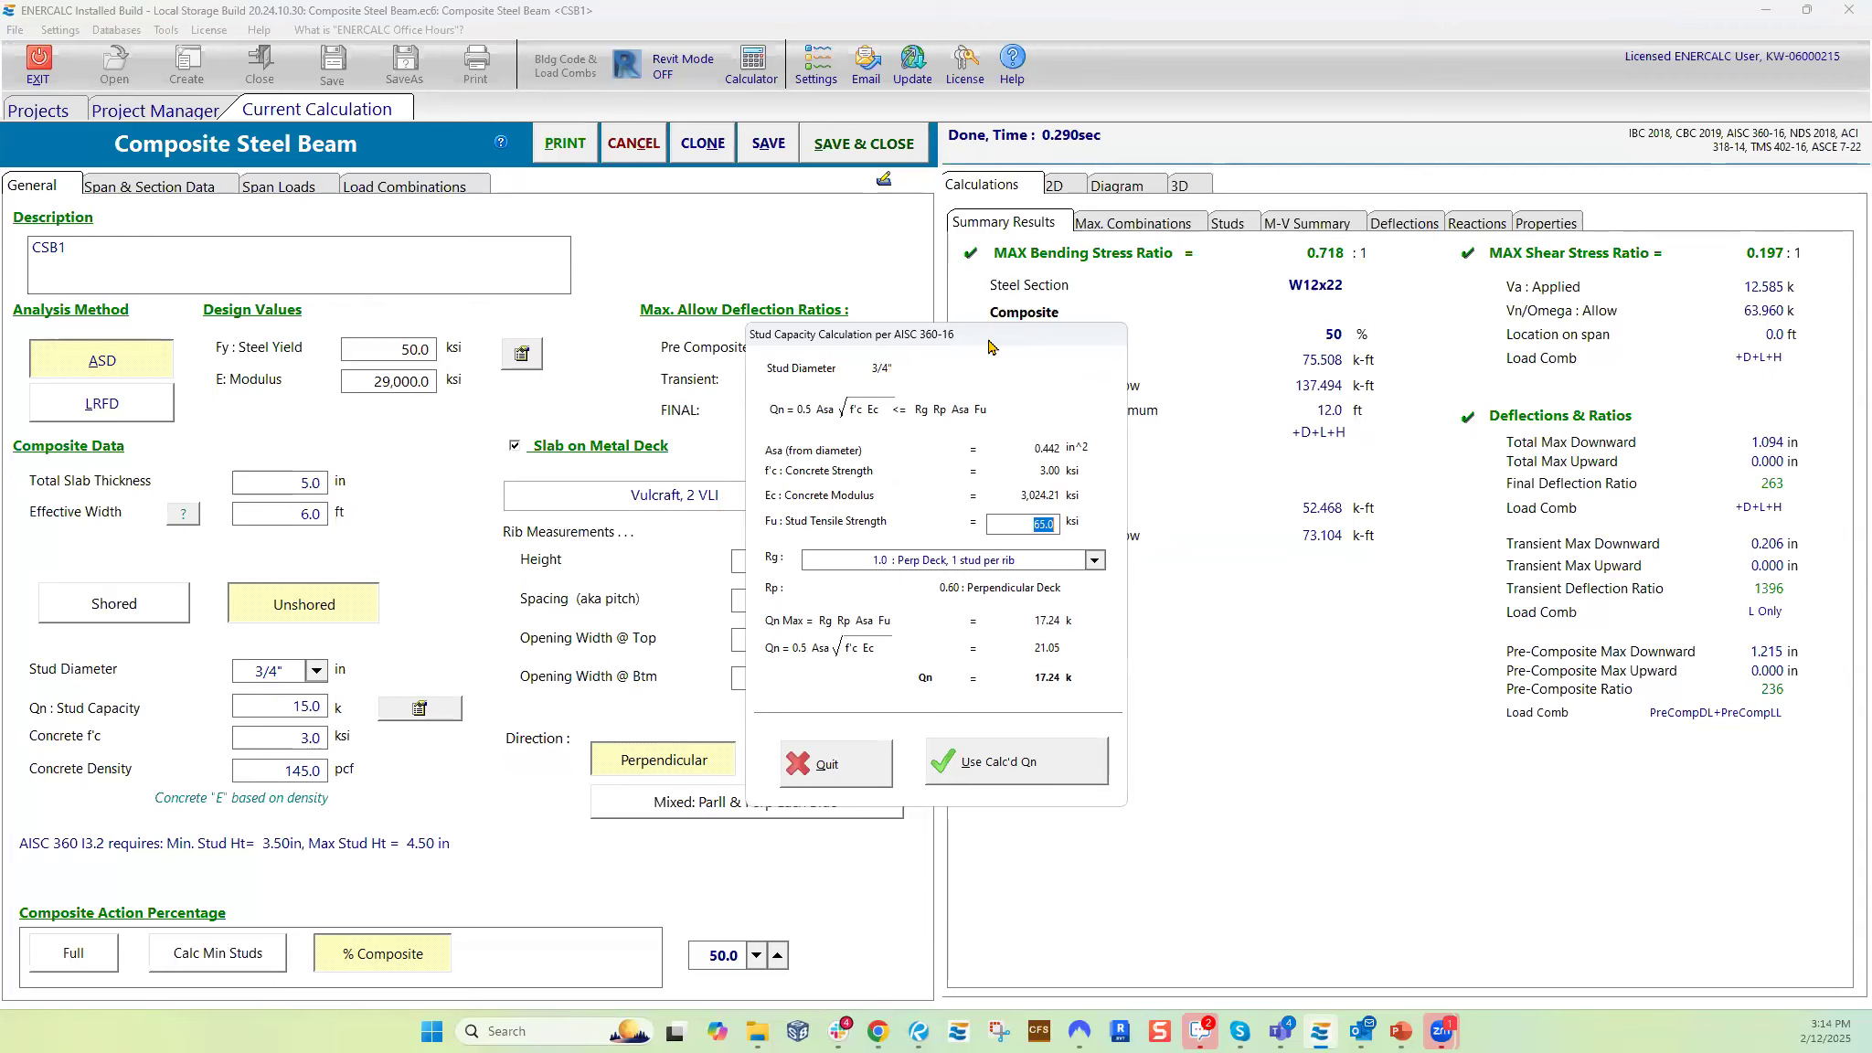
pyautogui.moveTo(990, 346); pyautogui.dragTo(683, 370)
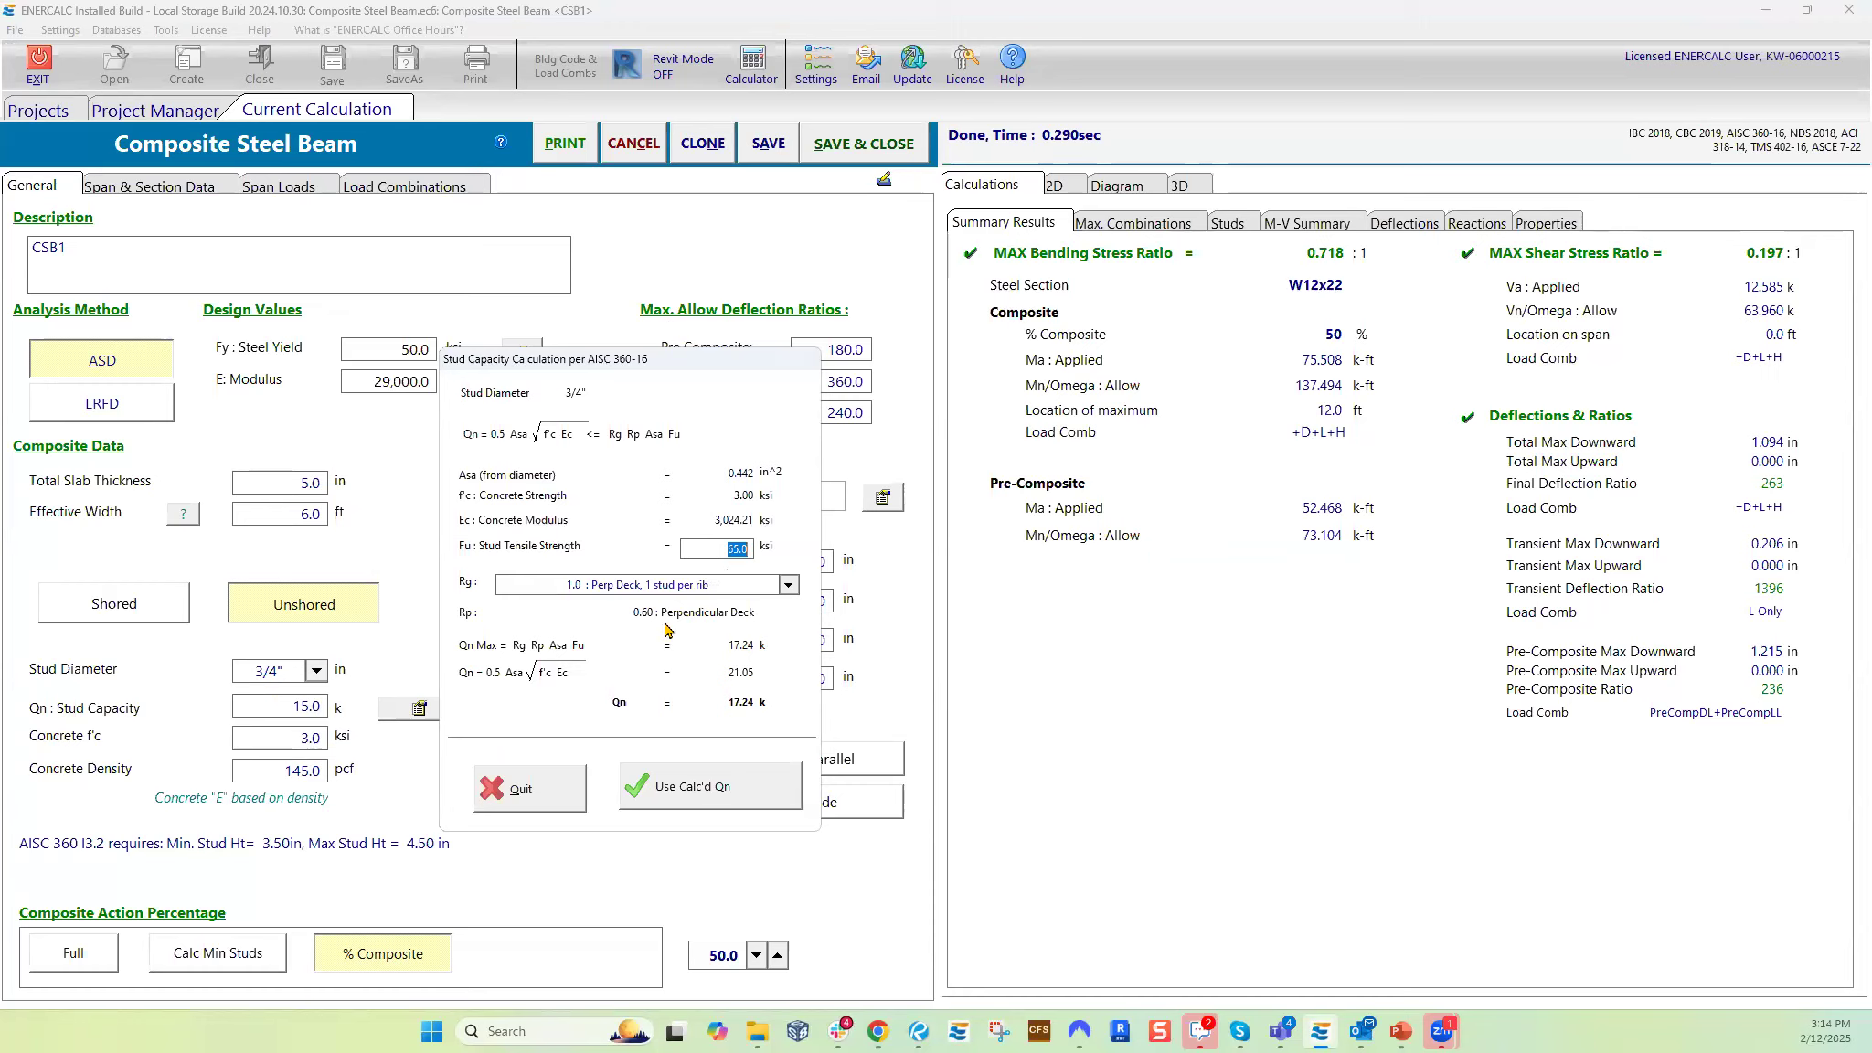
pyautogui.click(787, 585)
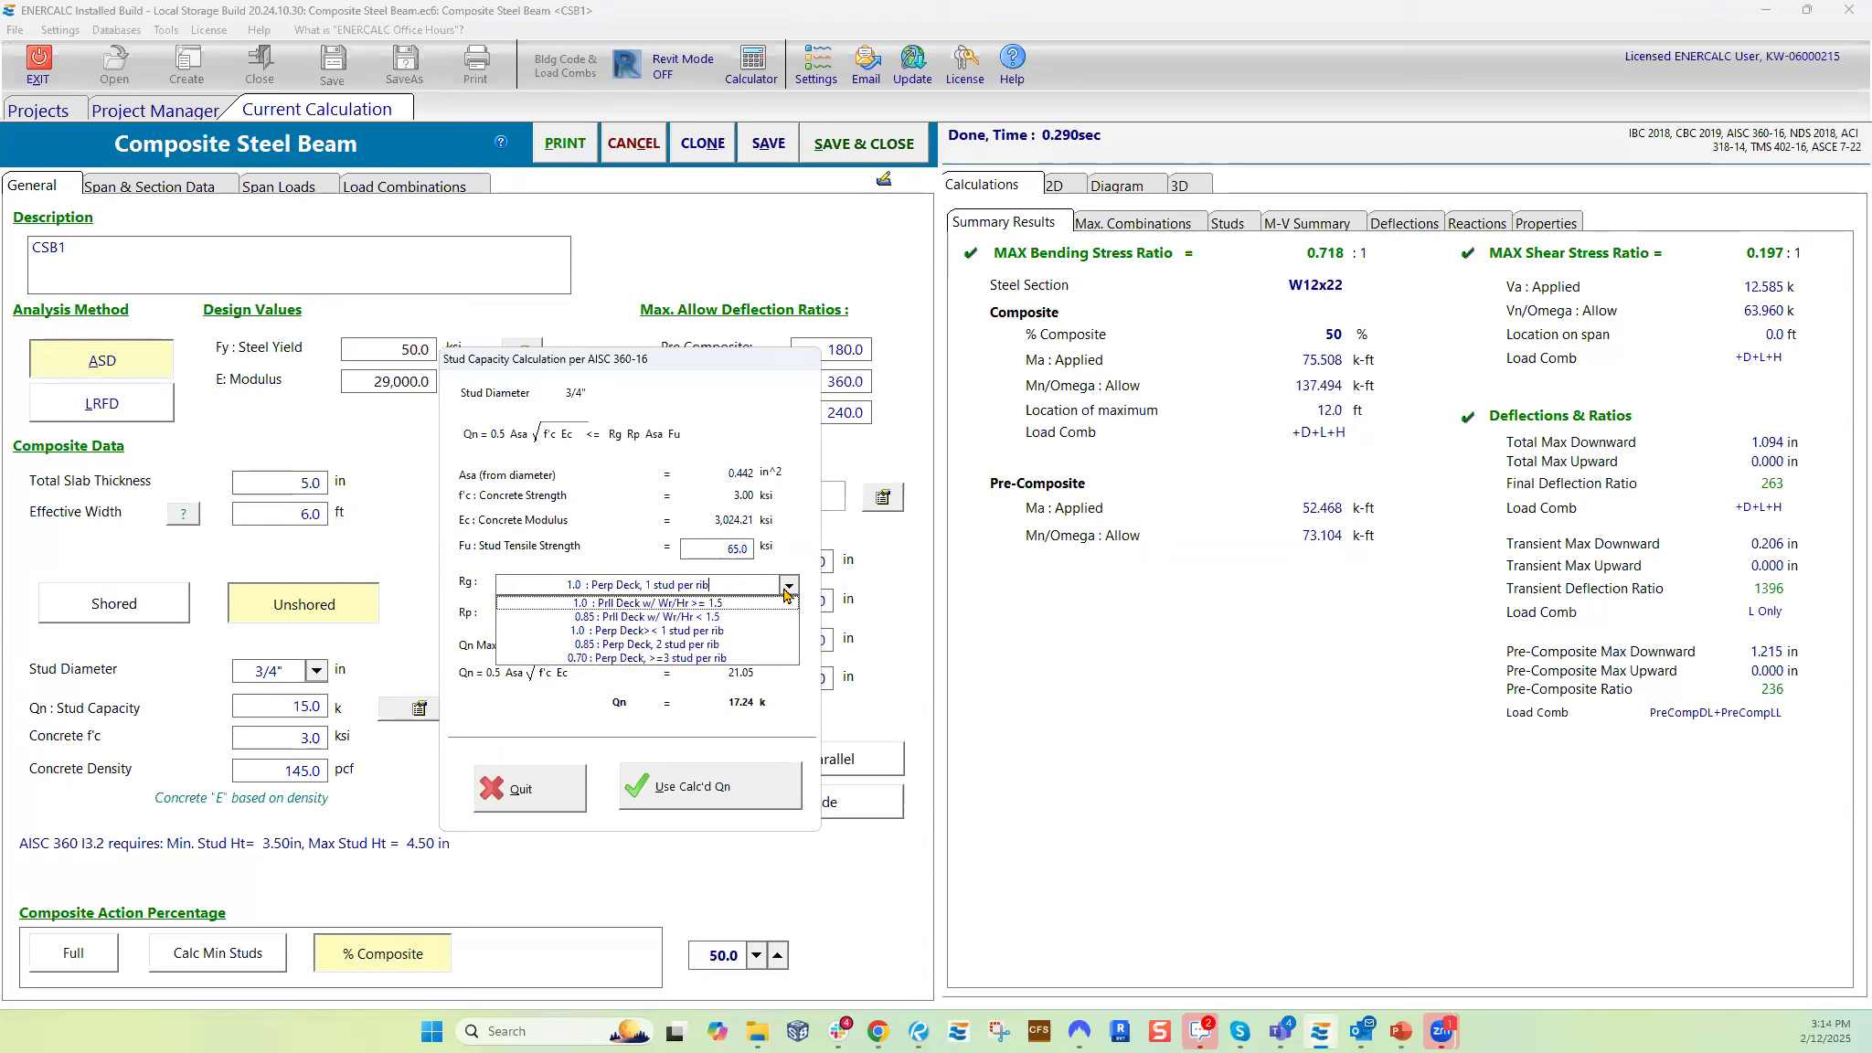
pyautogui.click(788, 589)
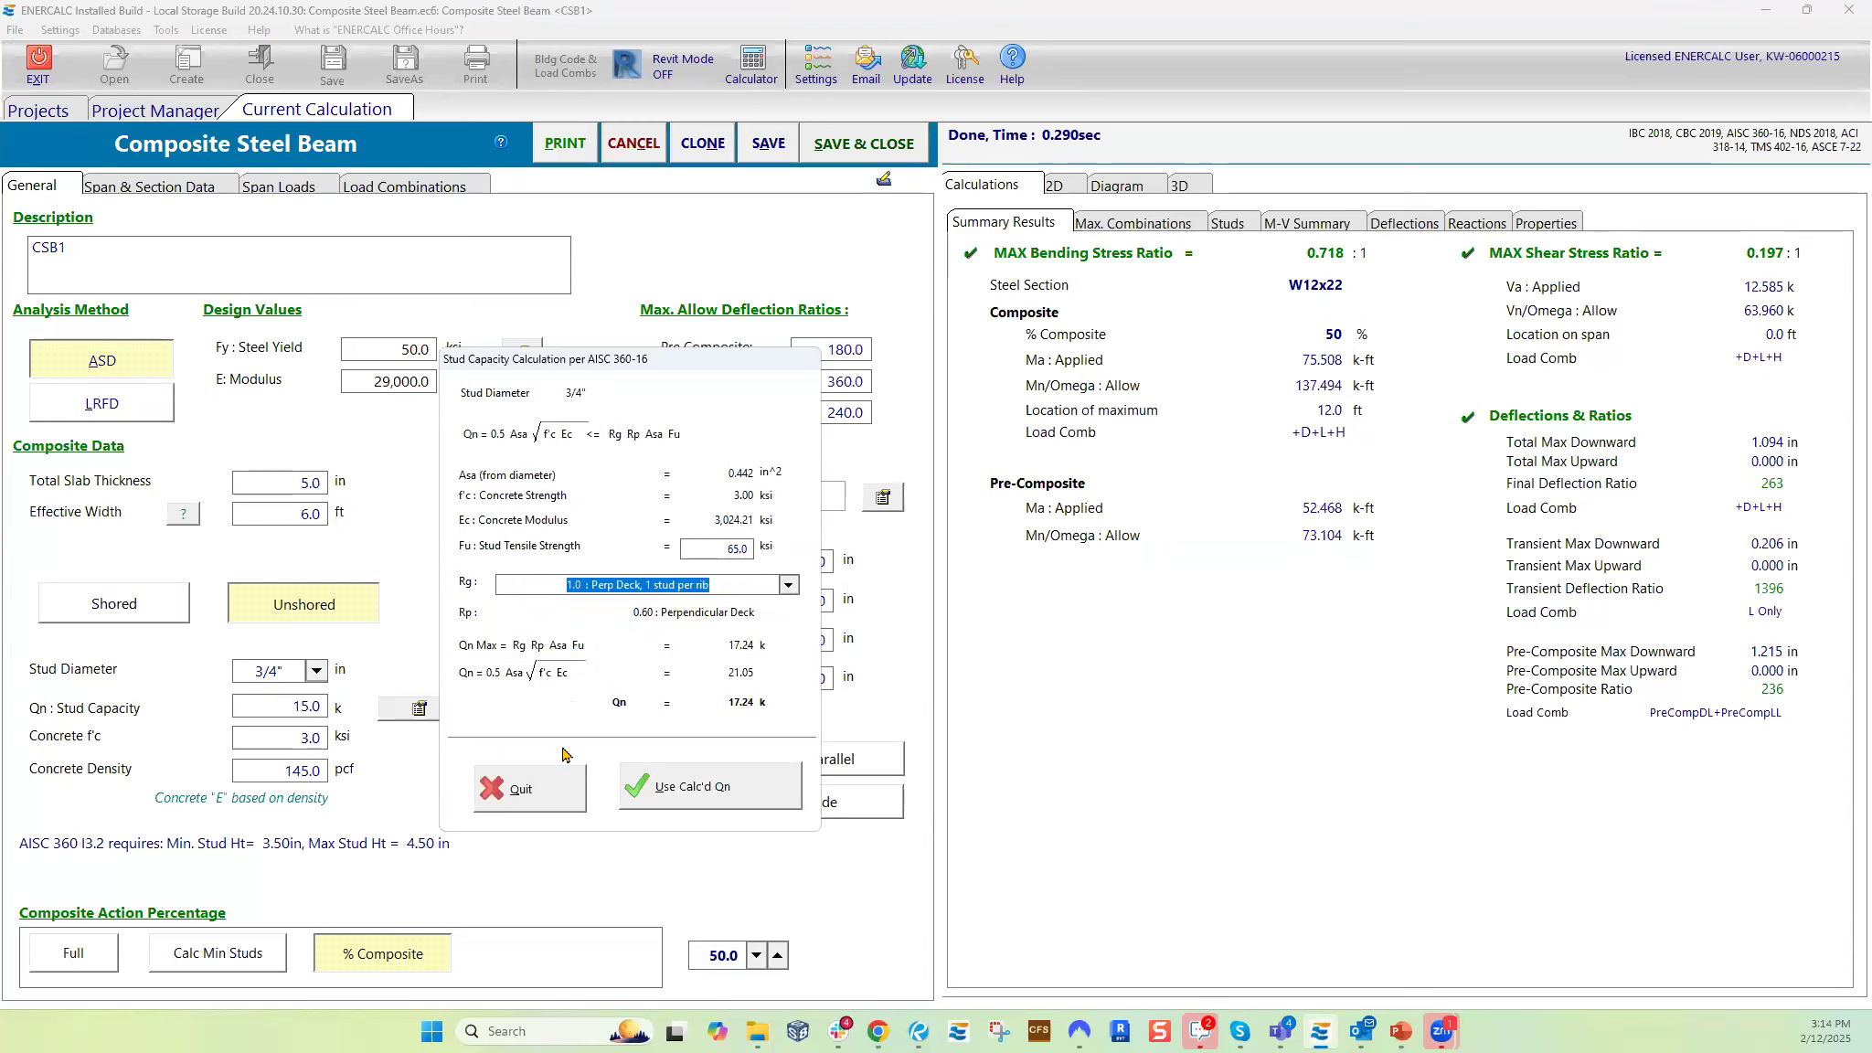
pyautogui.click(549, 789)
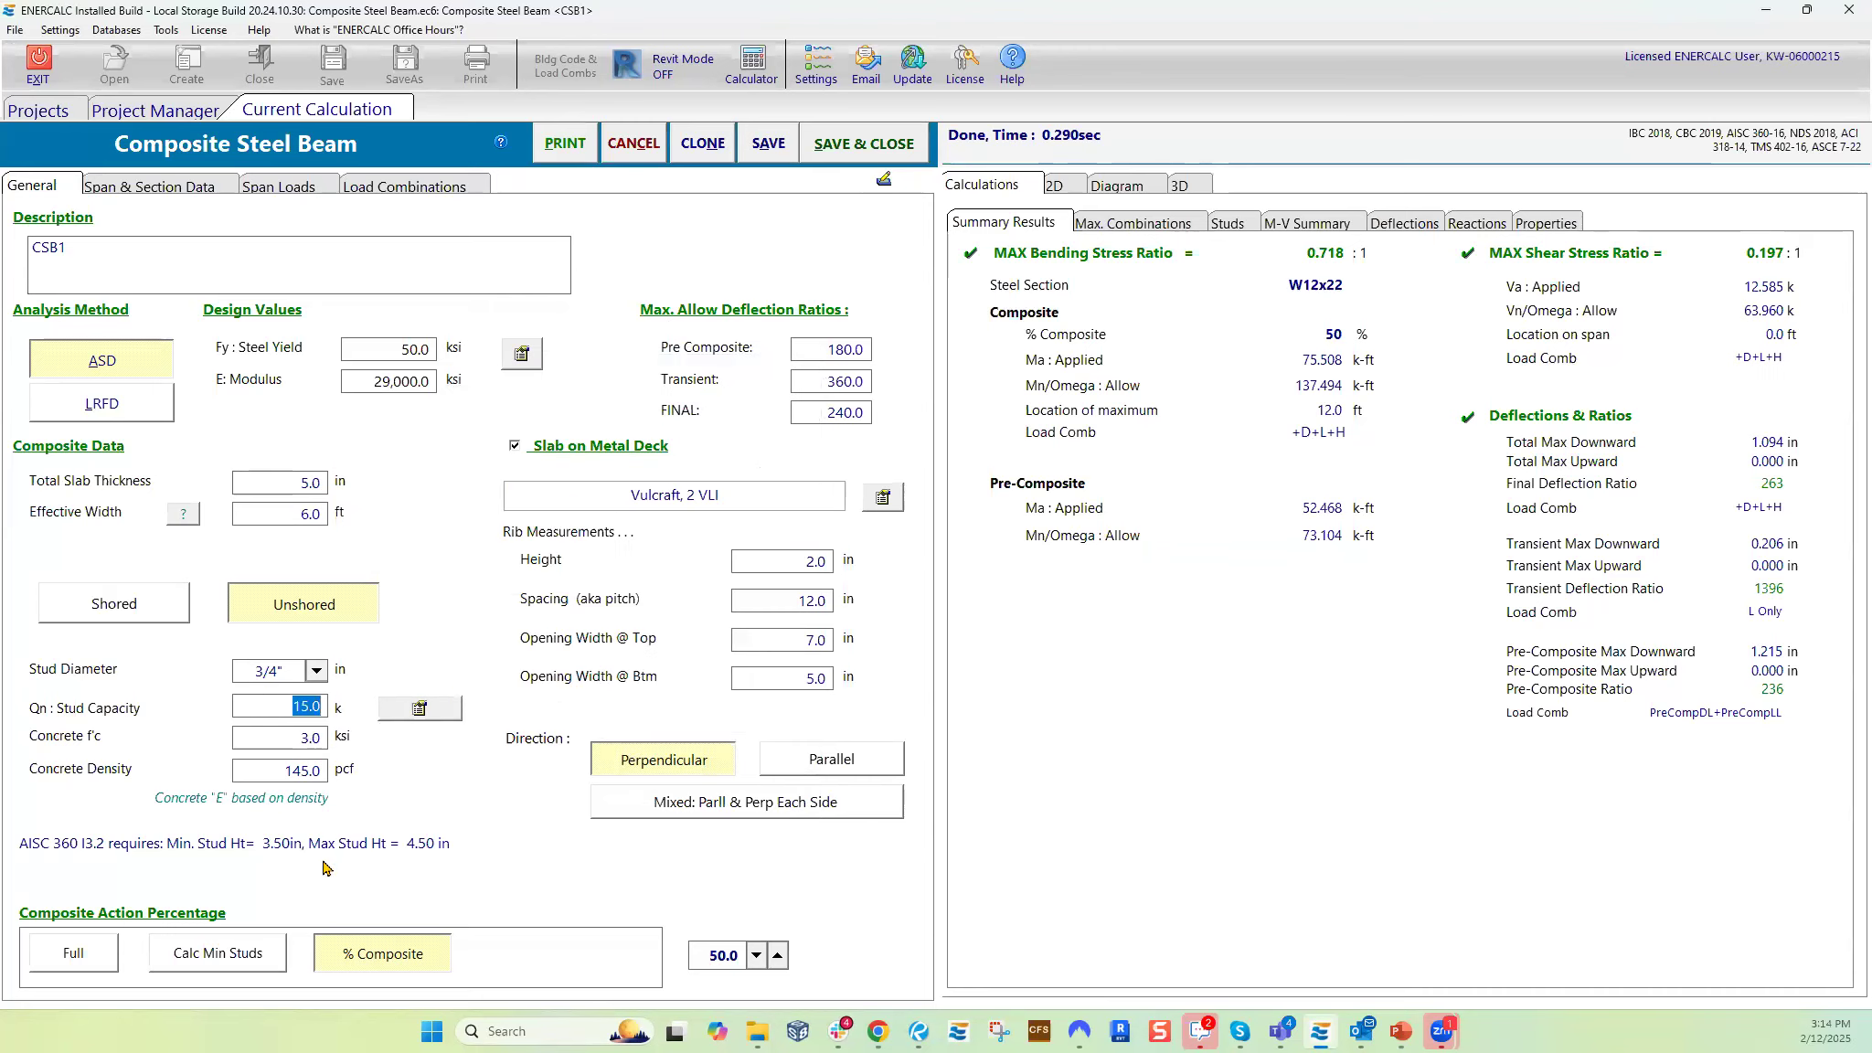
# - Try a stud capacity Qn of 5 k, then replace it with the Qn calculated per AISC 360-16
pyautogui.click(271, 706)
pyautogui.moveTo(271, 706); pyautogui.dragTo(349, 706)
pyautogui.write('5')
pyautogui.click(275, 738)
pyautogui.moveTo(284, 710); pyautogui.dragTo(351, 708)
pyautogui.click(419, 708)
pyautogui.click(1016, 772)
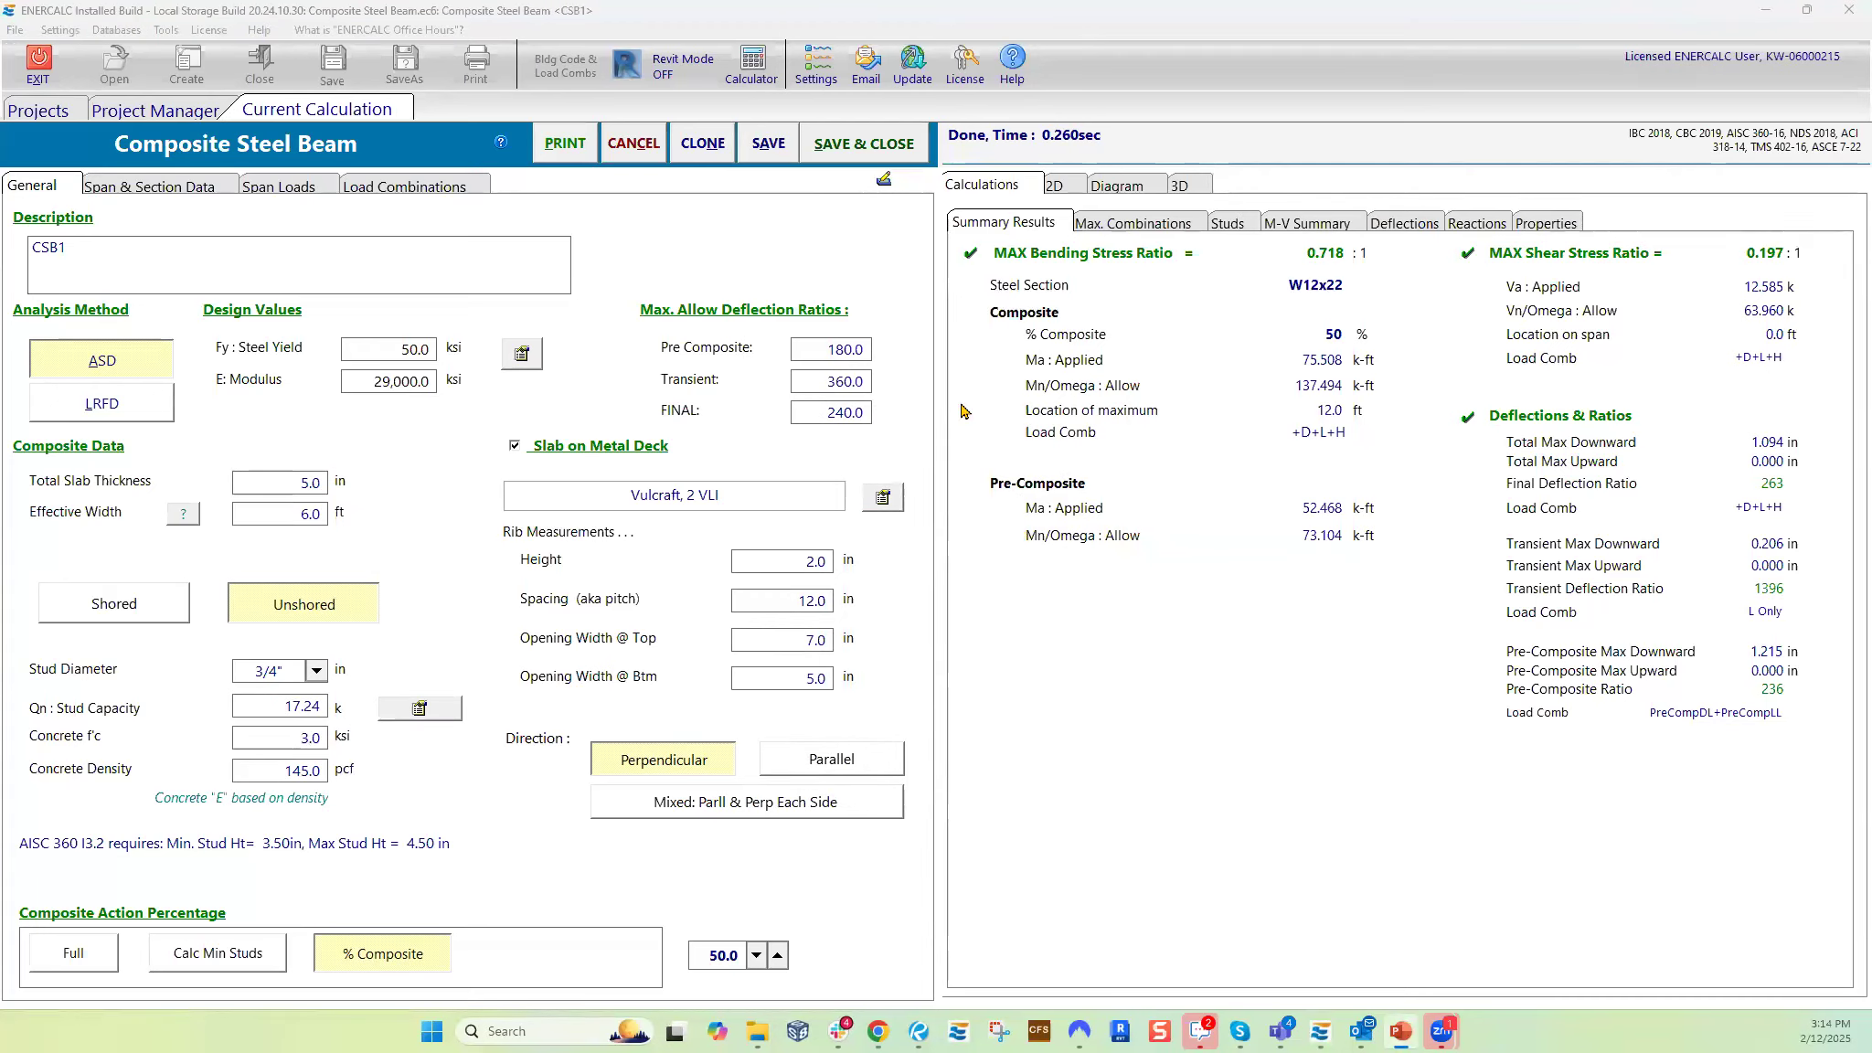
# - Switch to PowerPoint, start the slide show at the Thank You slide, and swap presenter view with the slide show
pyautogui.hotkey('shift', 'F5')
pyautogui.click(344, 32)
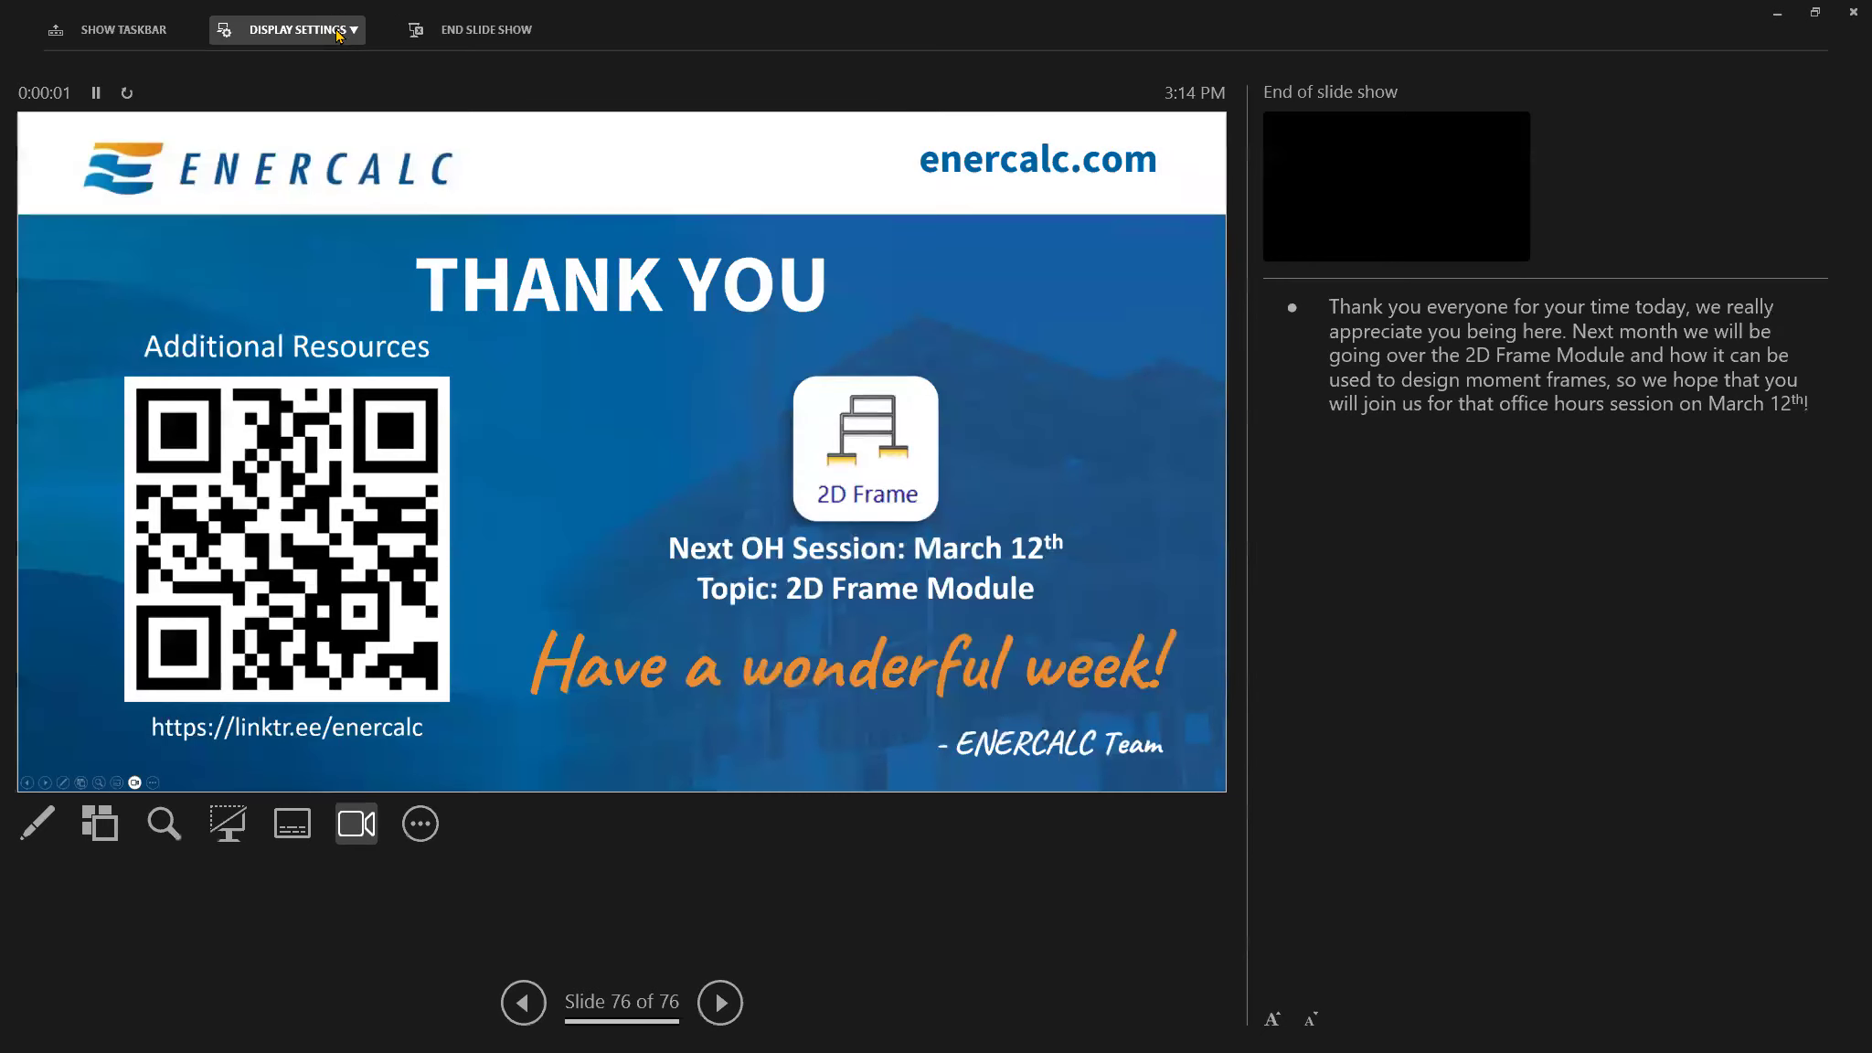
pyautogui.click(320, 64)
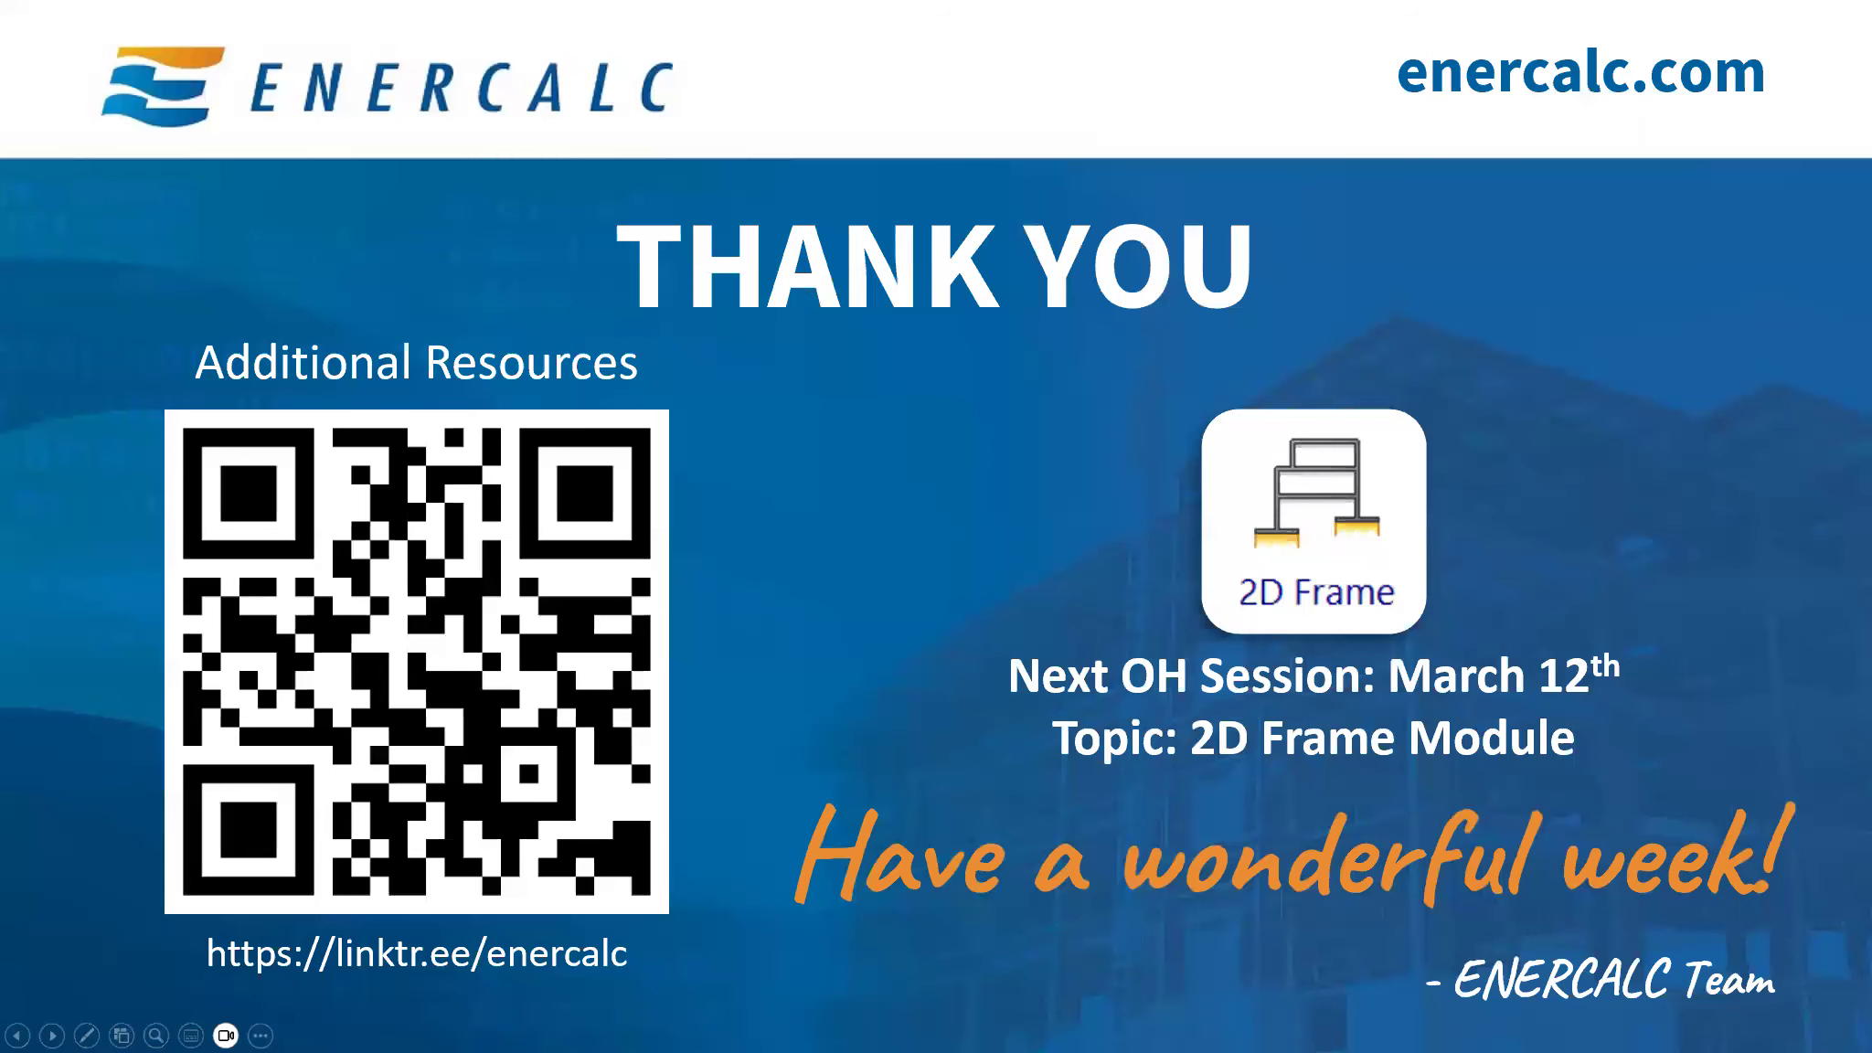